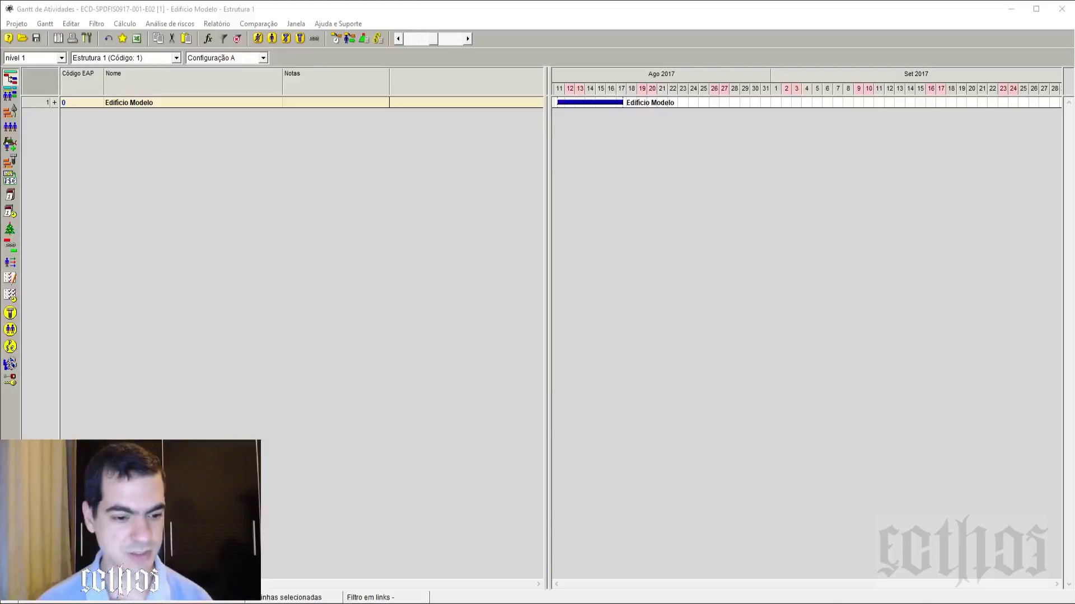
- Switch to the num_E2 note in Notepad, enter 68 followed by two line breaks, and move the note out of the way
{"action": "key", "text": "alt+Tab"}
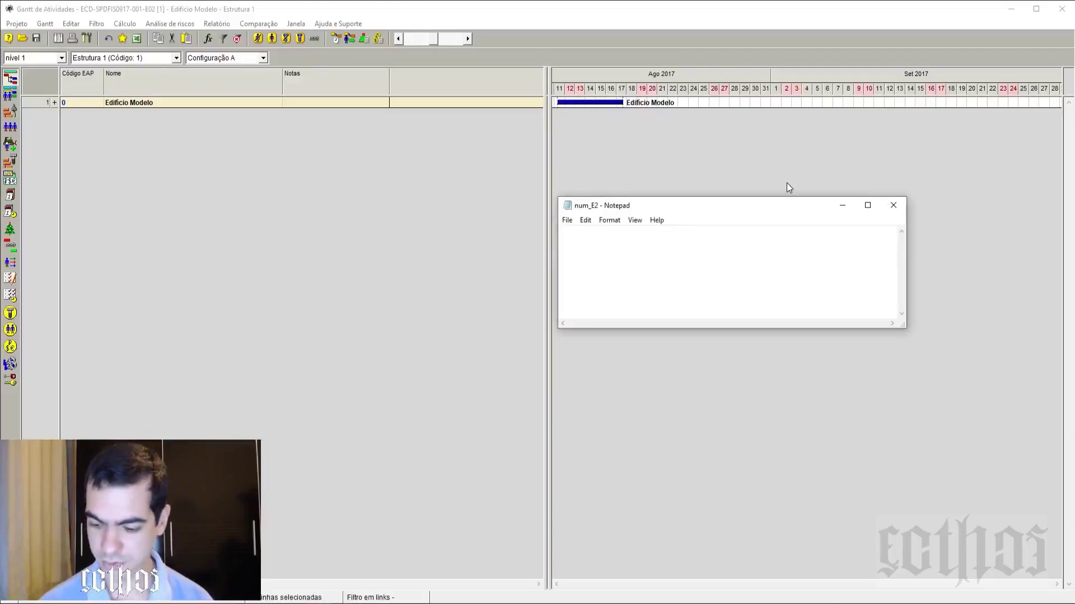
{"action": "type", "text": "68"}
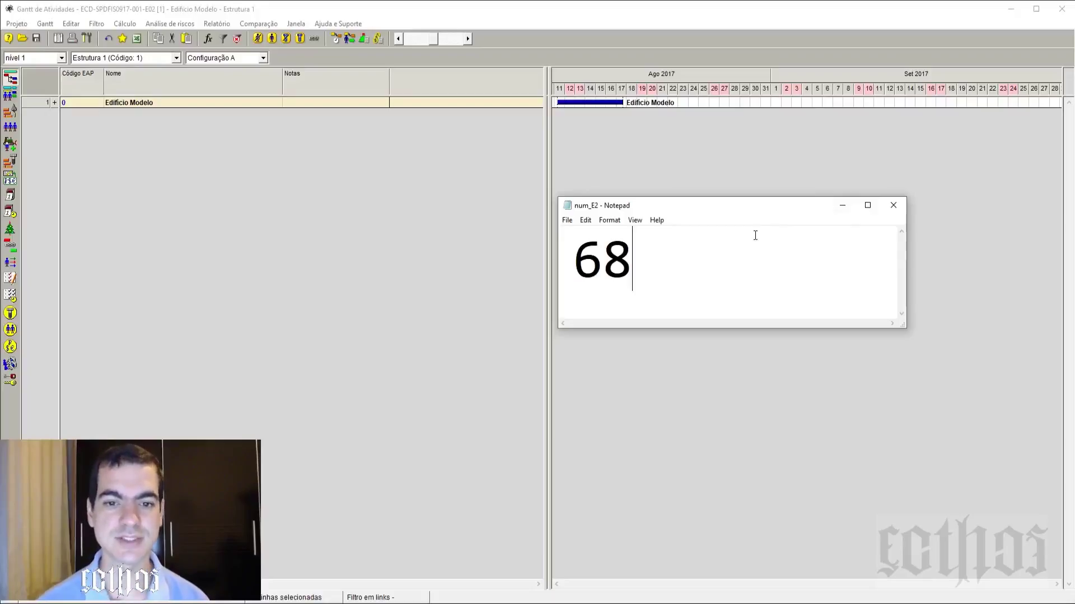
{"action": "key", "text": "Return"}
{"action": "key", "text": "Return"}
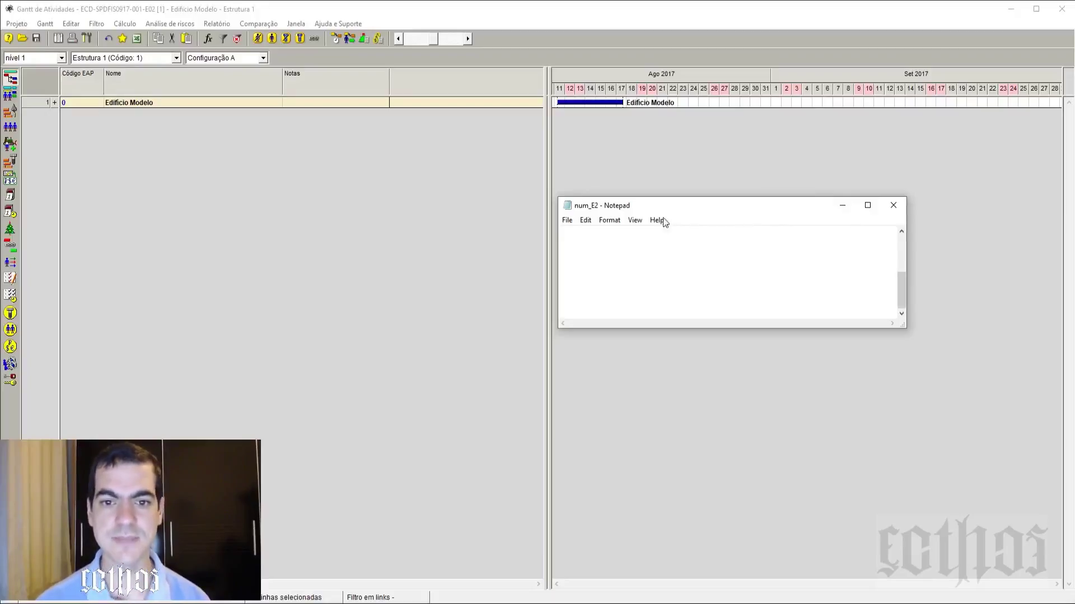
{"action": "left_click_drag", "start_coordinate": [662, 209], "coordinate": [1074, 224]}
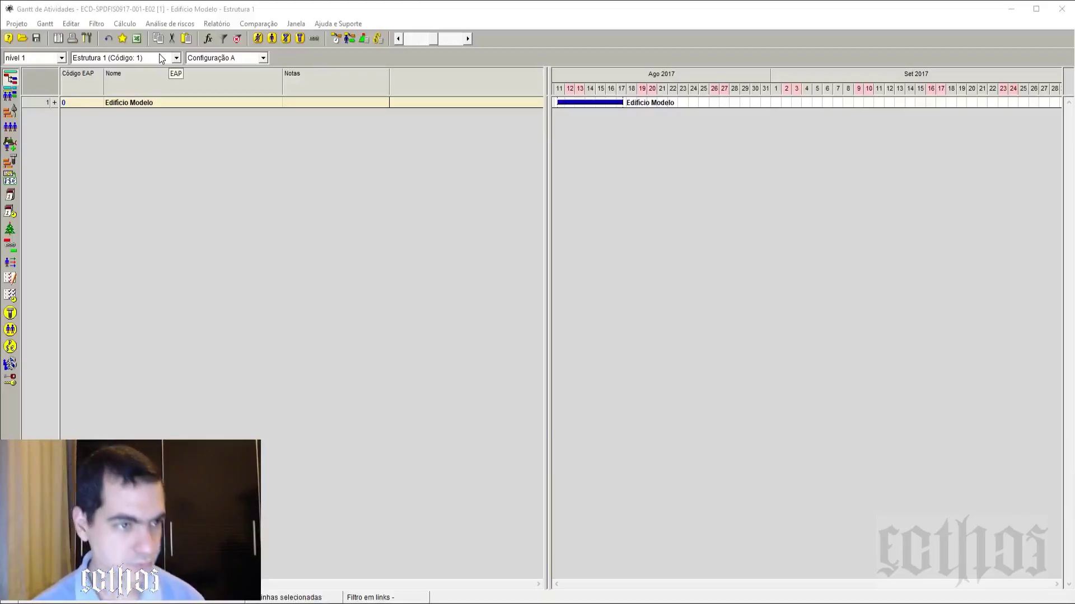
- Restore the activities Gantt to a smaller window and open the project's Estrutura Analítica de Projeto (EAP) diagram
{"action": "double_click", "coordinate": [358, 13]}
{"action": "left_click_drag", "start_coordinate": [402, 168], "coordinate": [651, 154]}
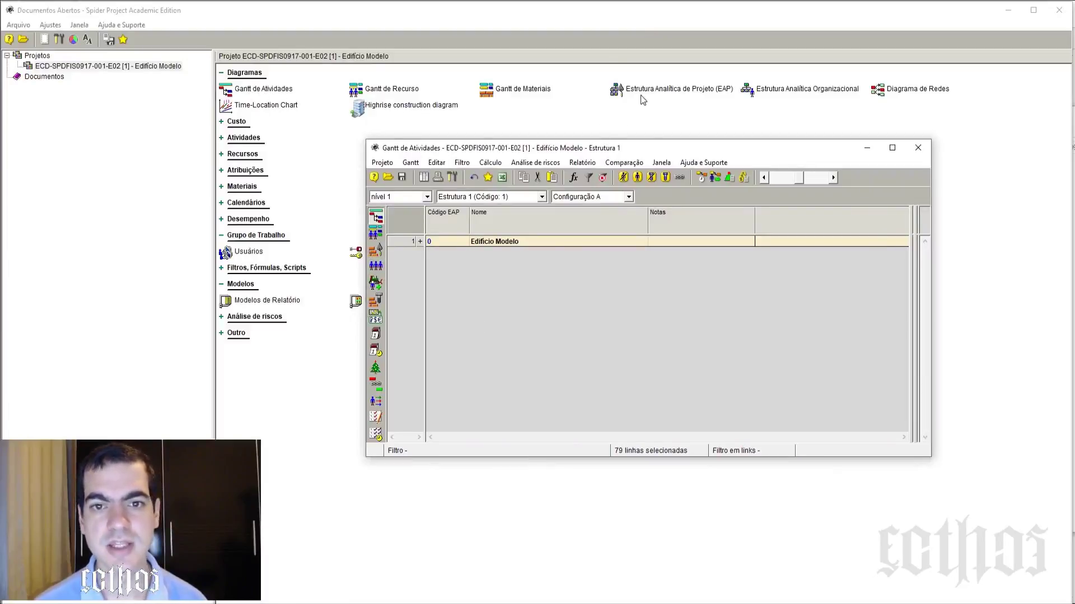
{"action": "left_click", "coordinate": [698, 95]}
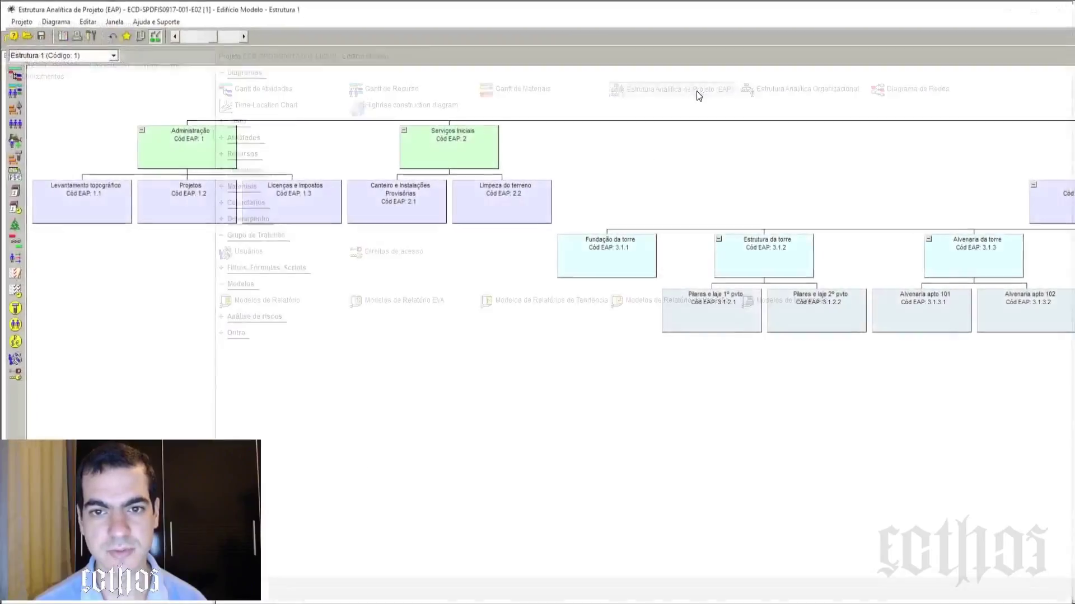
- Take the EAP diagram window out of full size, narrow it and move it away from the diagram list
{"action": "left_click_drag", "start_coordinate": [797, 1], "coordinate": [3, 203]}
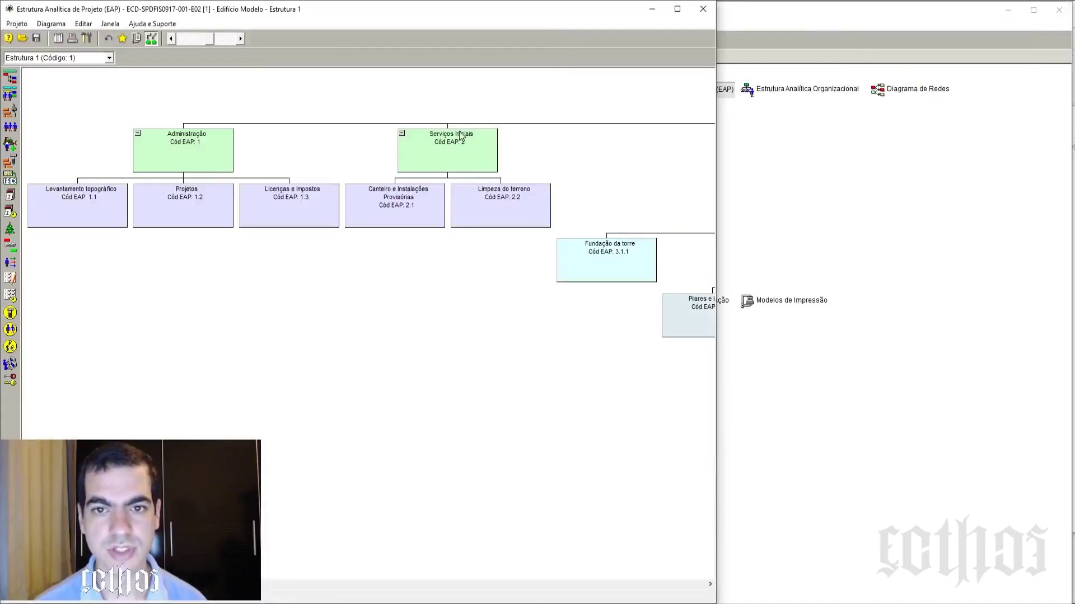
{"action": "left_click_drag", "start_coordinate": [716, 151], "coordinate": [304, 133]}
{"action": "left_click_drag", "start_coordinate": [226, 9], "coordinate": [286, 217]}
- Reopen the activities Gantt and spread out the Gantt, EAP and open-documents windows so that all three can be reached
{"action": "left_click", "coordinate": [269, 93]}
{"action": "left_click_drag", "start_coordinate": [457, 150], "coordinate": [574, 192]}
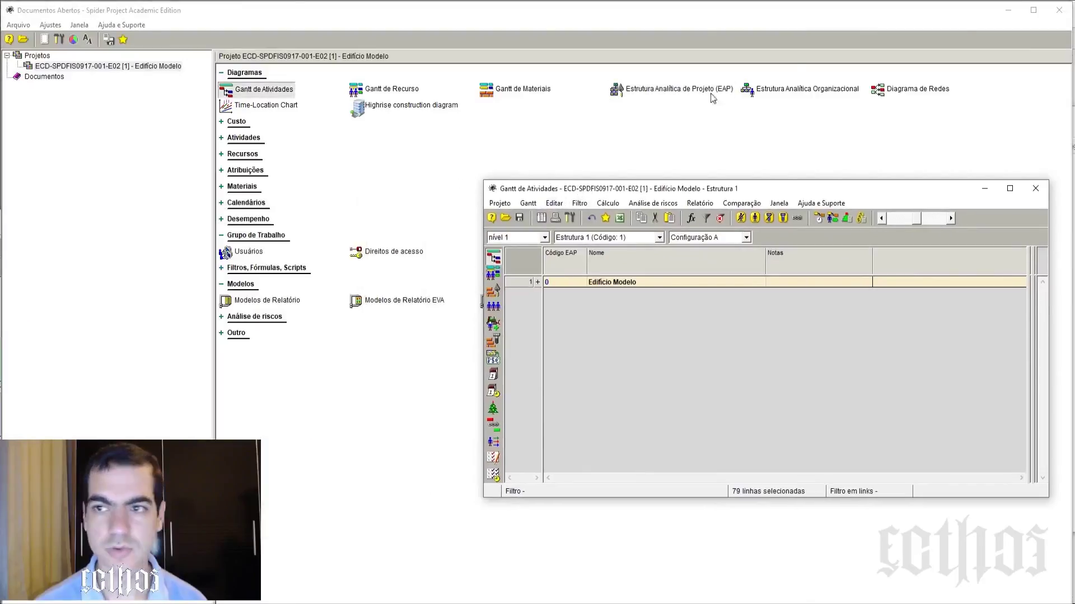
{"action": "left_click_drag", "start_coordinate": [913, 13], "coordinate": [977, 100]}
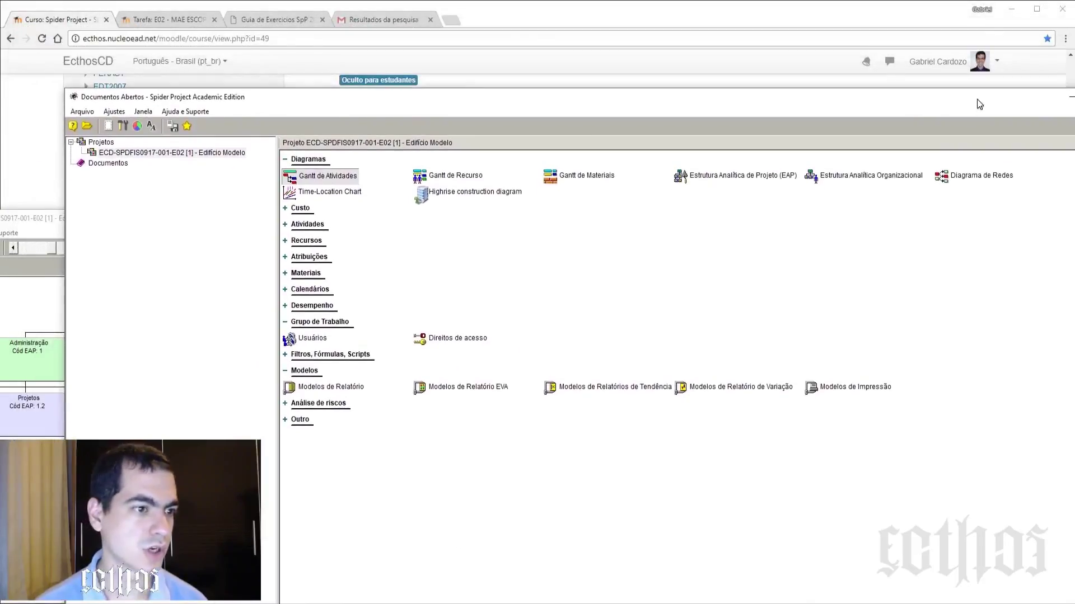
{"action": "left_click_drag", "start_coordinate": [43, 216], "coordinate": [199, 41]}
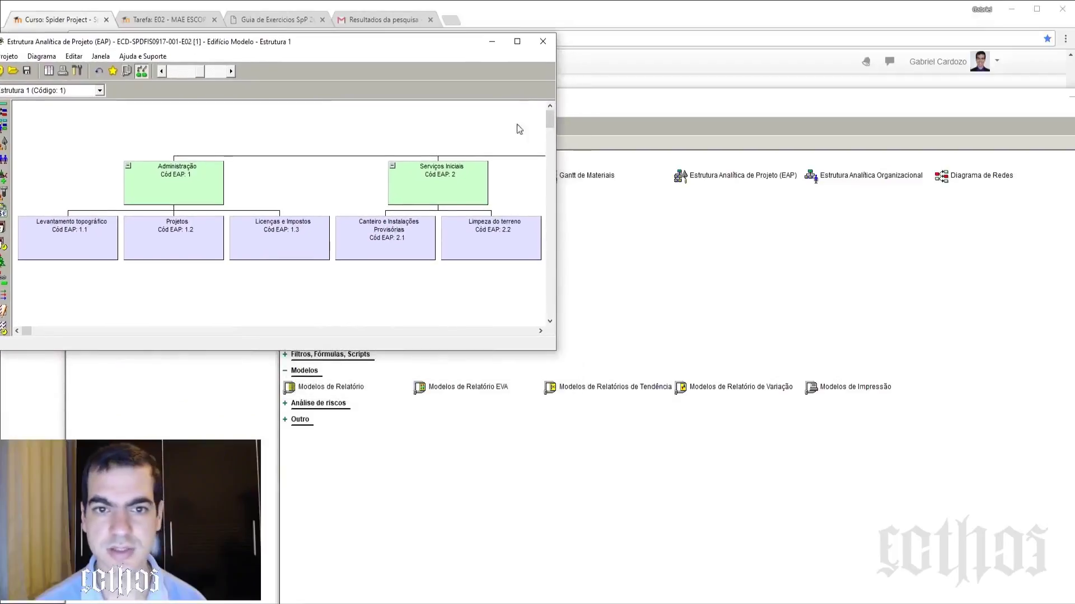
{"action": "left_click", "coordinate": [626, 104]}
{"action": "left_click_drag", "start_coordinate": [647, 93], "coordinate": [536, 269]}
{"action": "left_click", "coordinate": [802, 94]}
{"action": "left_click_drag", "start_coordinate": [803, 94], "coordinate": [797, 27]}
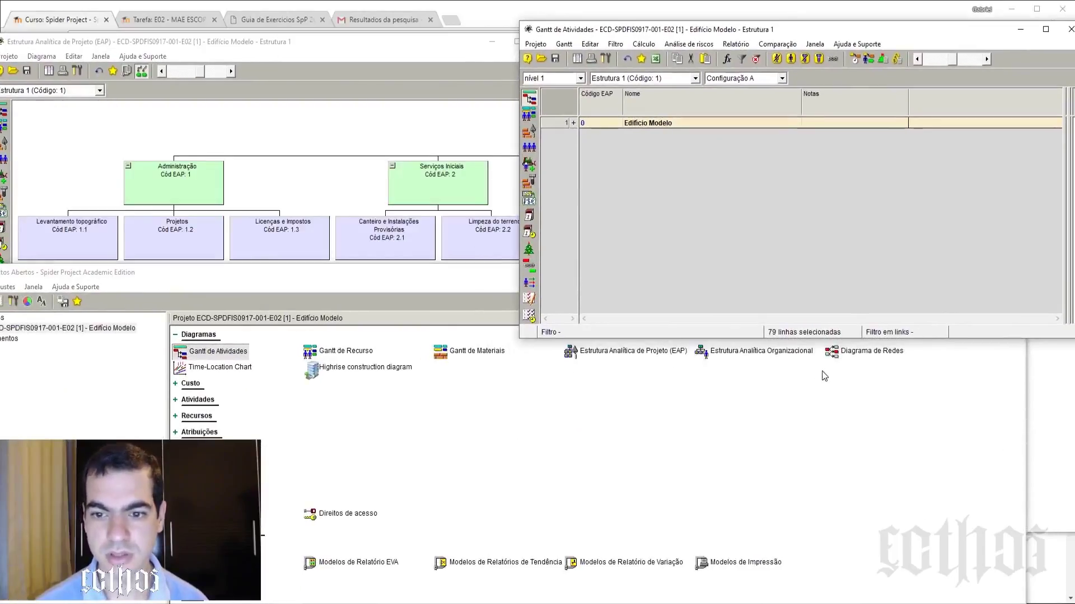
- Lengthen the Gantt and EAP diagram windows and place them side by side
{"action": "left_click_drag", "start_coordinate": [824, 339], "coordinate": [812, 567]}
{"action": "left_click_drag", "start_coordinate": [426, 40], "coordinate": [438, 8]}
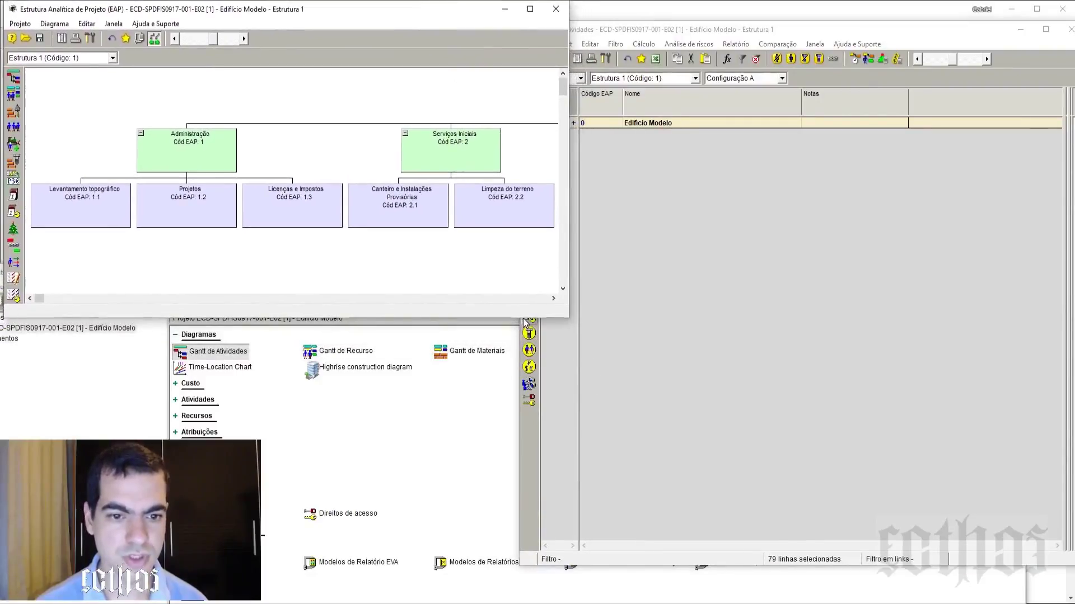
{"action": "left_click_drag", "start_coordinate": [489, 318], "coordinate": [498, 582]}
{"action": "left_click", "coordinate": [764, 149]}
{"action": "left_click_drag", "start_coordinate": [641, 35], "coordinate": [684, 18]}
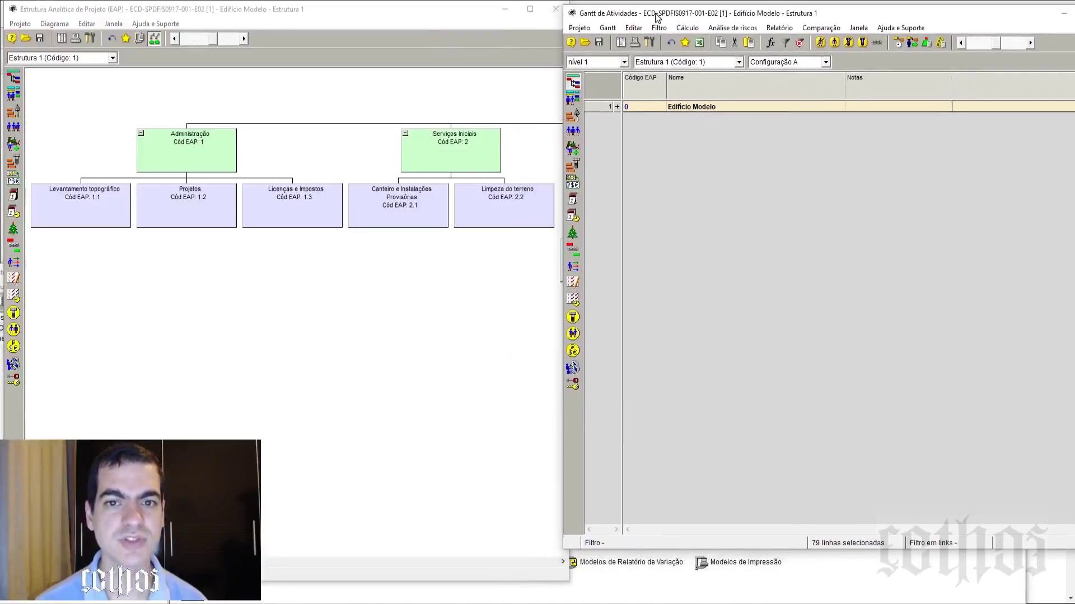
- Expand Edifício Modelo in the Gantt table and reduce the EAP diagram's scale, keeping Estrutura 1
{"action": "left_click", "coordinate": [616, 106]}
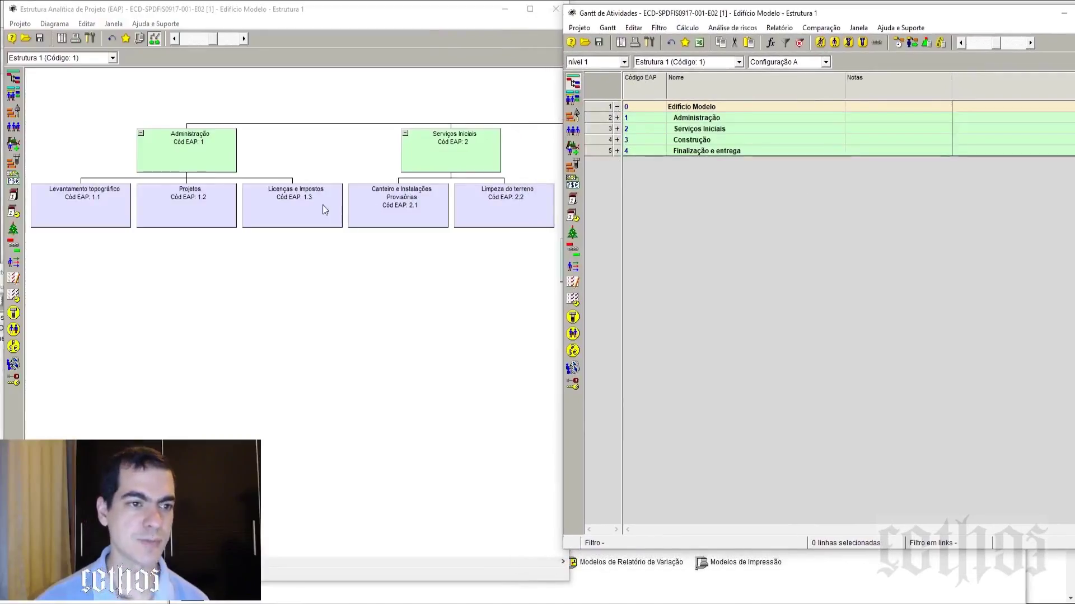
{"action": "left_click", "coordinate": [66, 59]}
{"action": "left_click", "coordinate": [208, 71]}
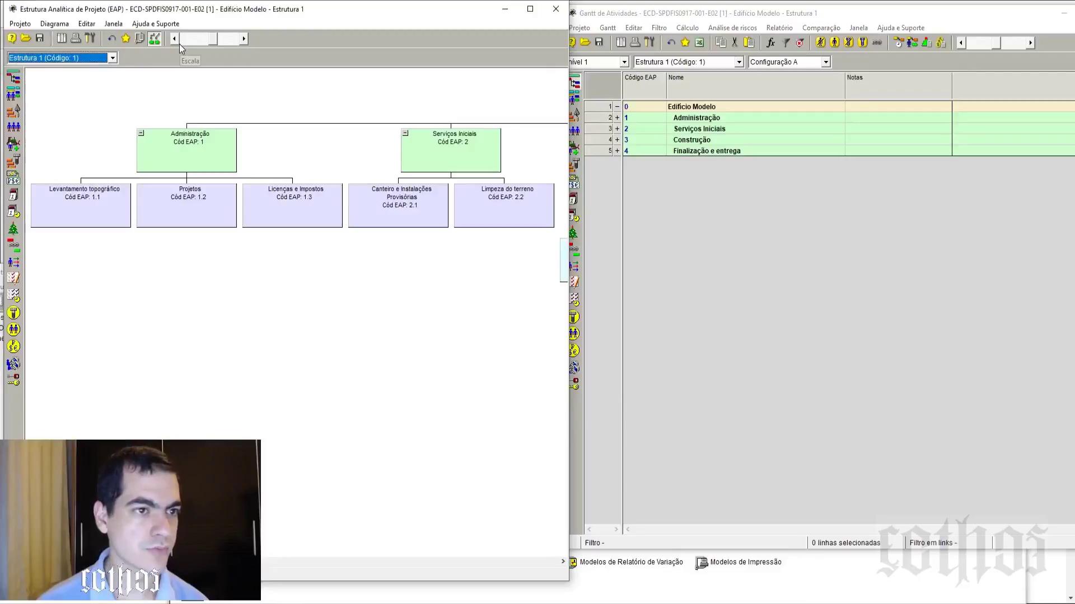
{"action": "left_click_drag", "start_coordinate": [213, 43], "coordinate": [200, 40]}
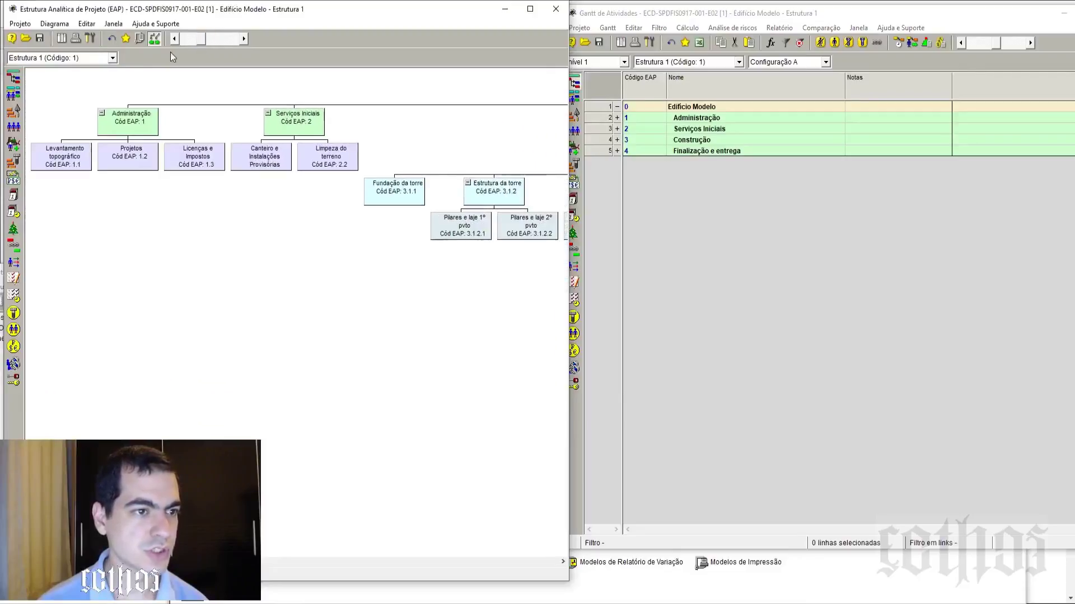
- Collapse the EAP diagram to its first-level phases, also folding Torre, Apartamentos, Recepção and Piscina within Construção
{"action": "left_click", "coordinate": [103, 116]}
{"action": "left_click", "coordinate": [138, 114]}
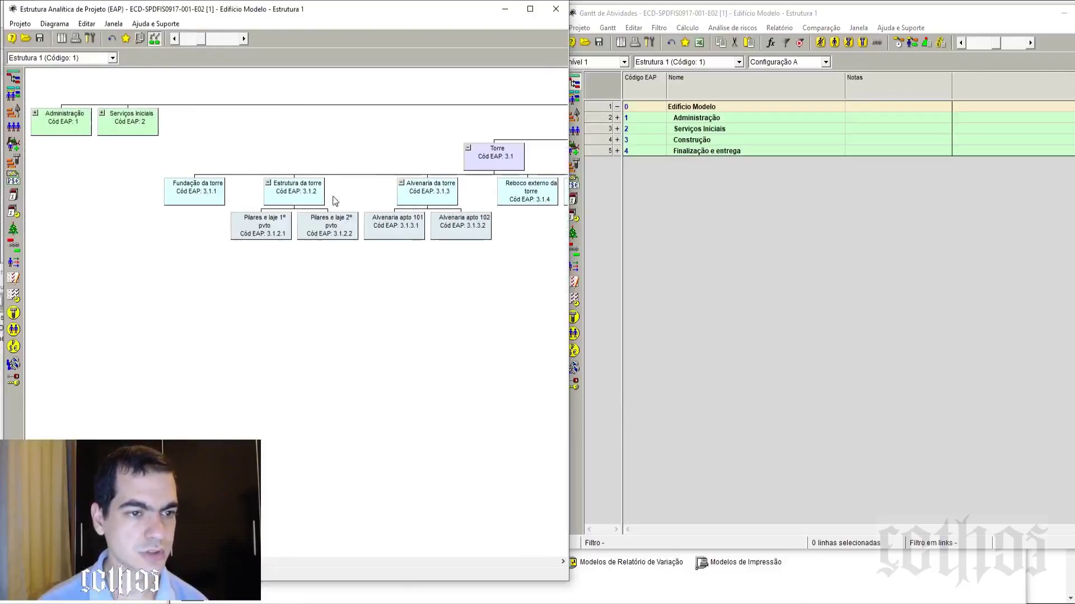
{"action": "left_click", "coordinate": [468, 148]}
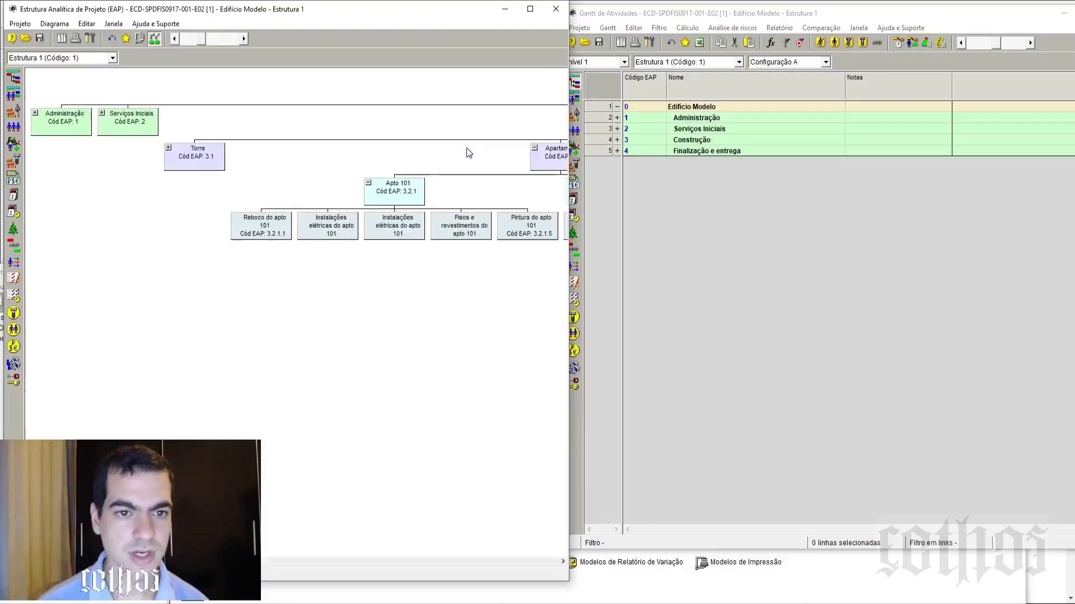
{"action": "left_click", "coordinate": [533, 148]}
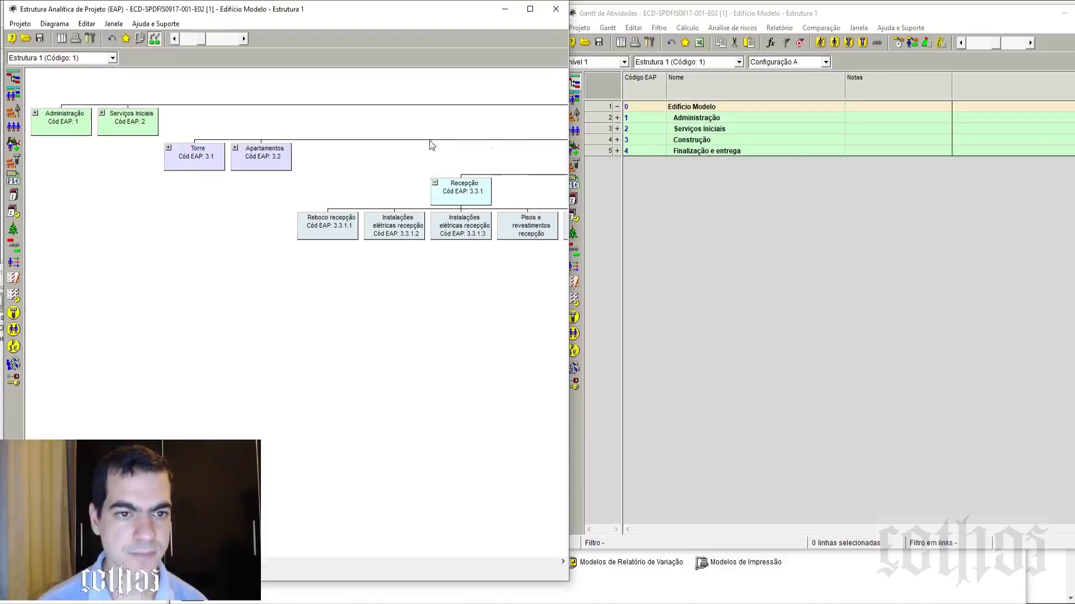
{"action": "left_click", "coordinate": [435, 184]}
{"action": "left_click", "coordinate": [468, 182]}
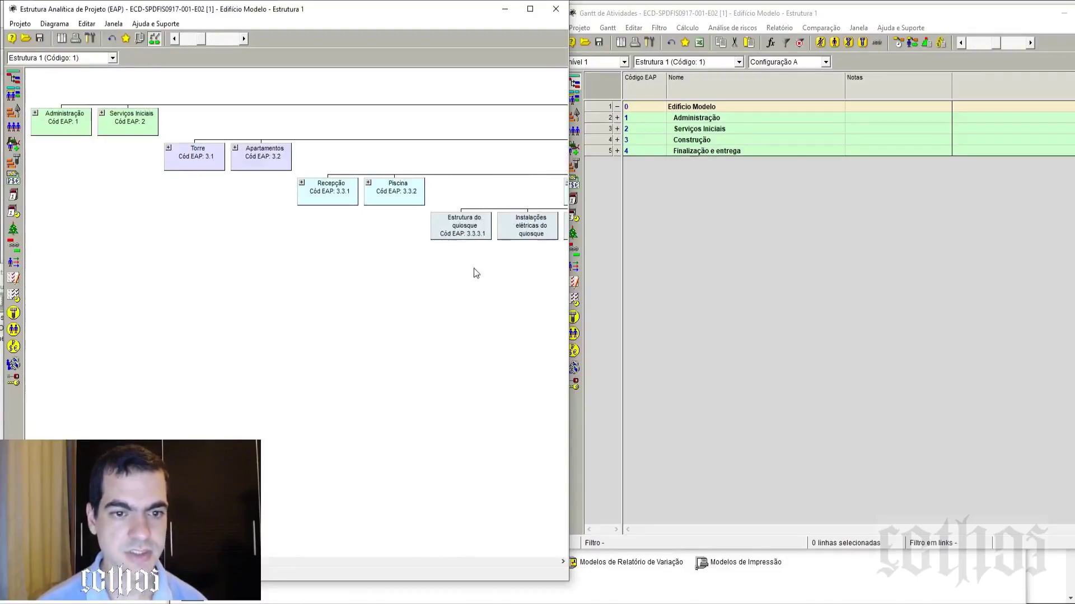
{"action": "left_click_drag", "start_coordinate": [112, 561], "coordinate": [200, 561]}
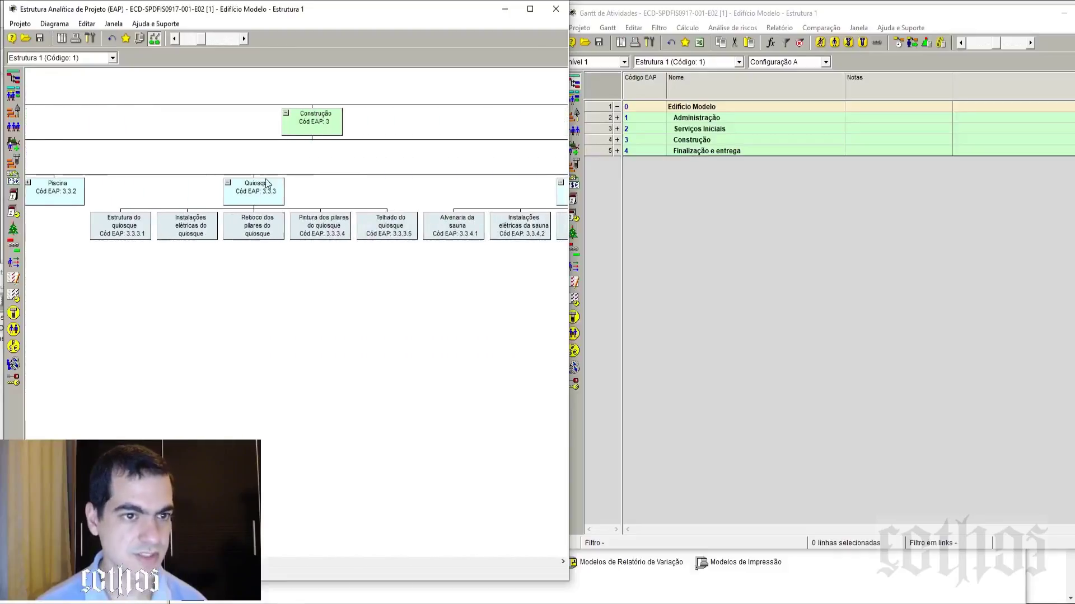
{"action": "left_click", "coordinate": [286, 114]}
{"action": "left_click", "coordinate": [268, 113]}
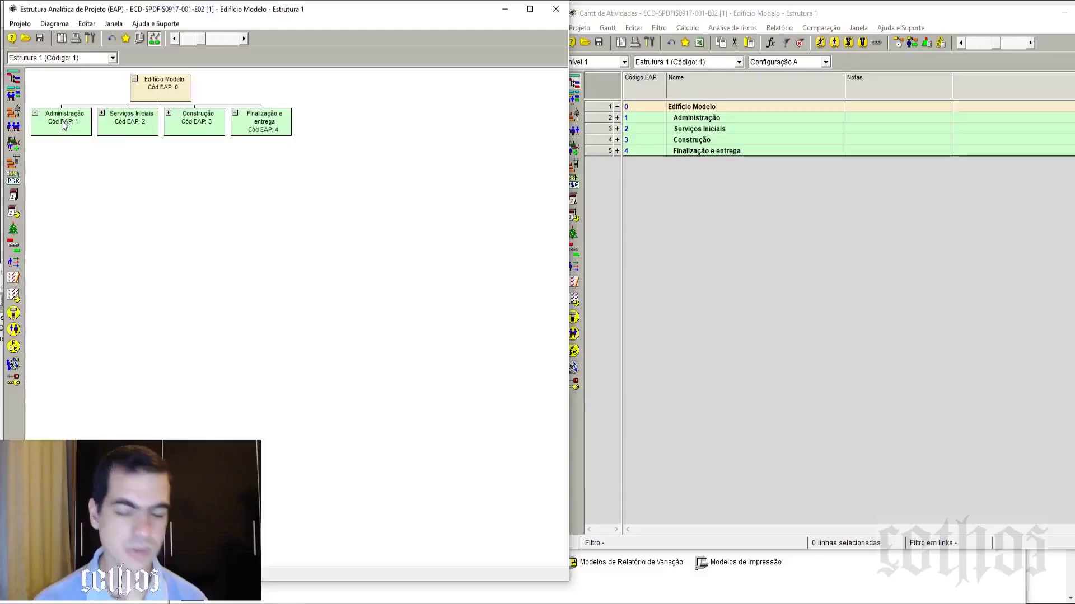
- Rename the Administração phase as "Administração 333" in the Gantt table
{"action": "left_click", "coordinate": [730, 121]}
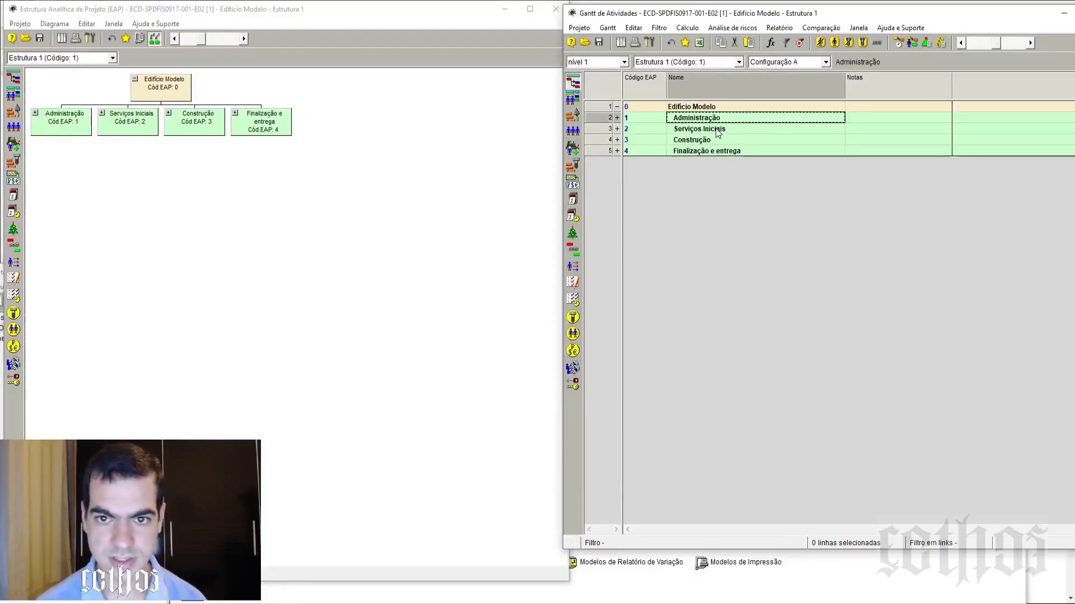
{"action": "left_click", "coordinate": [730, 115]}
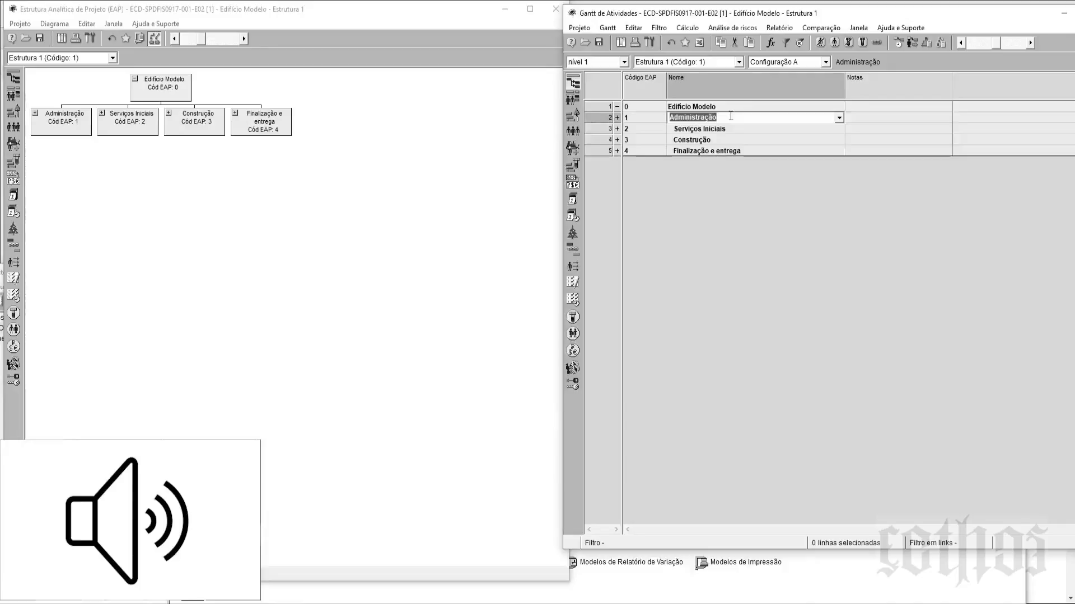
{"action": "left_click", "coordinate": [731, 116]}
{"action": "type", "text": "333"}
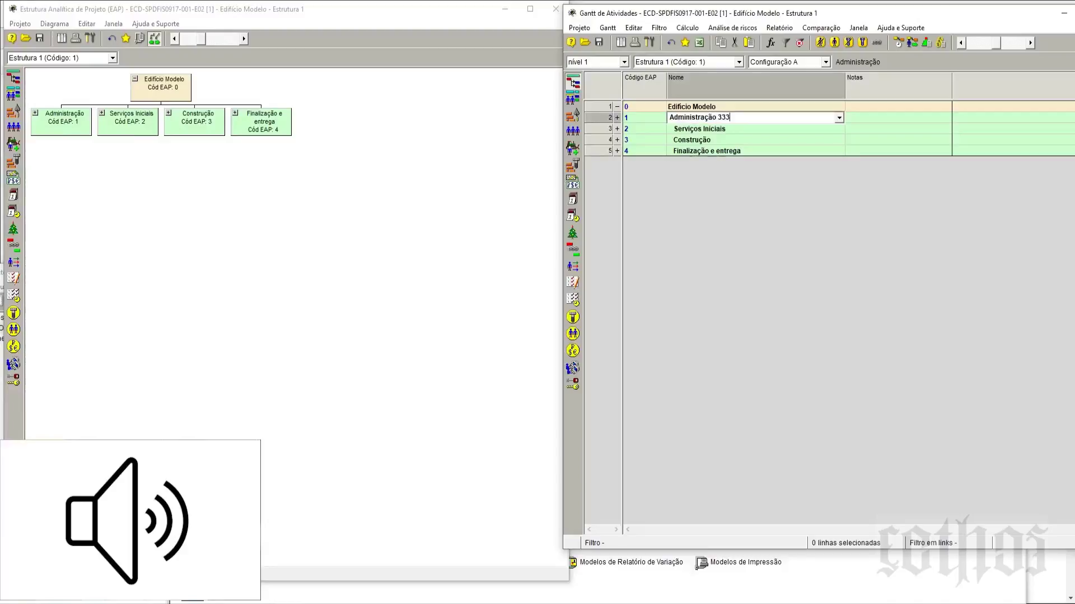
{"action": "key", "text": "Return"}
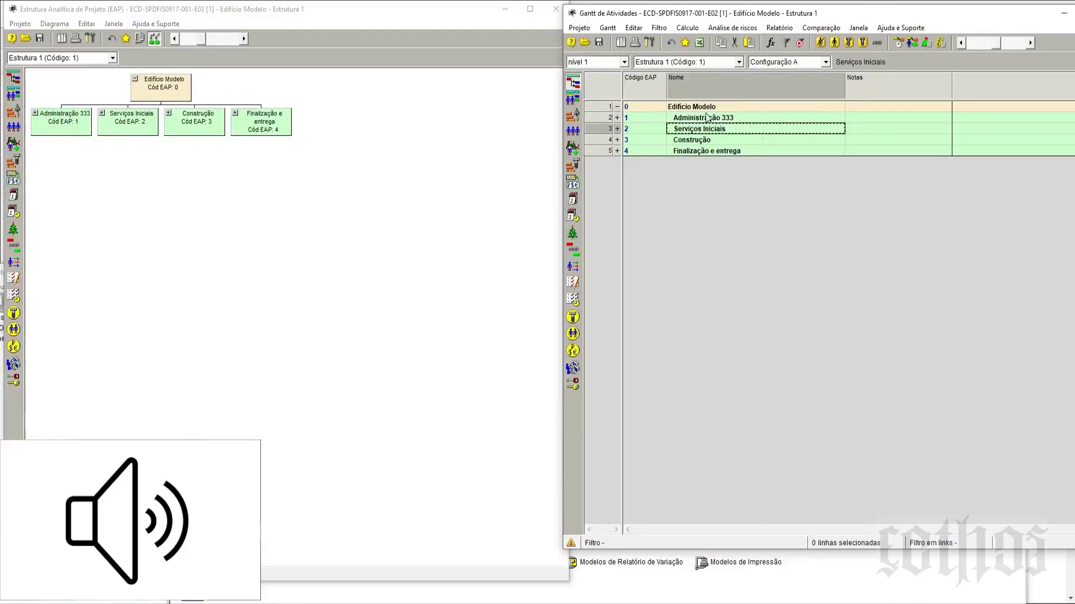
- Remove the added 333 from the phase with EAP code 1 so its name is "Administração"
{"action": "left_click", "coordinate": [731, 121]}
{"action": "left_click", "coordinate": [740, 119]}
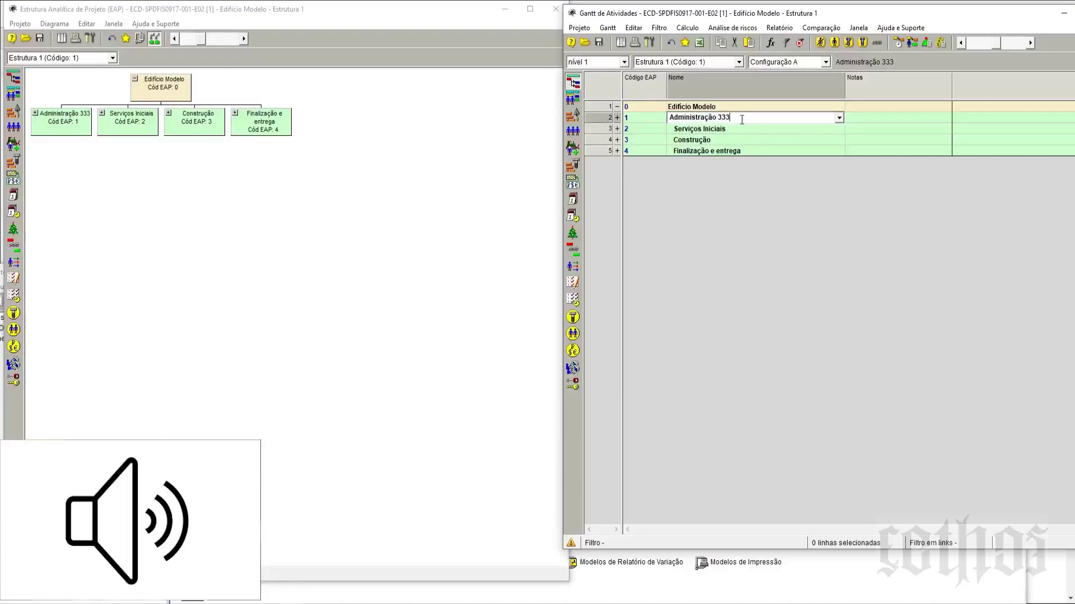
{"action": "key", "text": "BackSpace"}
{"action": "key", "text": "BackSpace"}
{"action": "key", "text": "BackSpace"}
{"action": "key", "text": "BackSpace"}
{"action": "key", "text": "Return"}
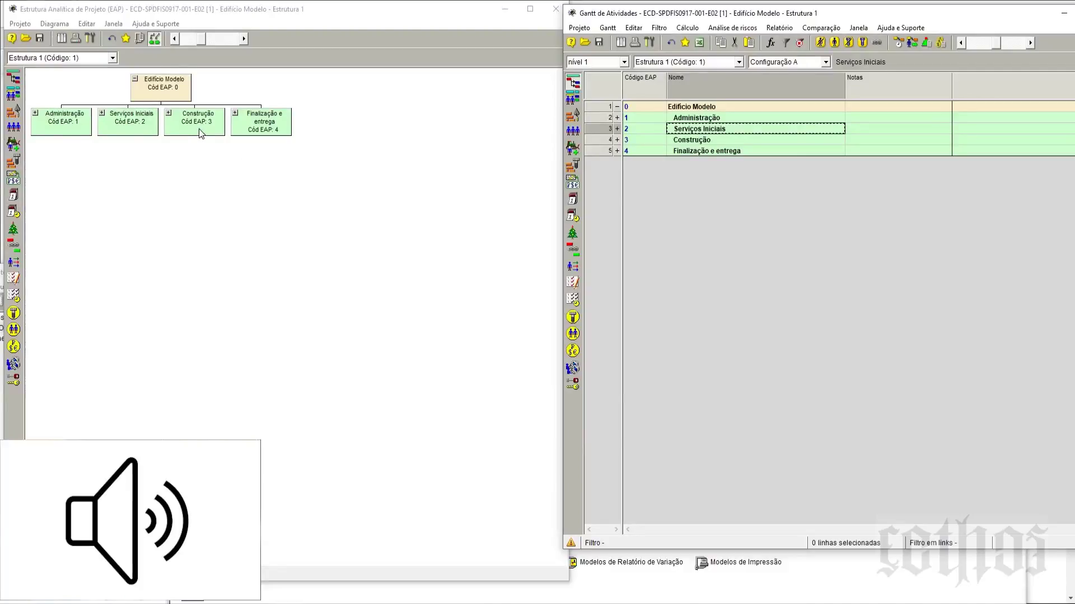
- Expand Finalização e entrega, Construção, Serviços Iniciais and Administração in the EAP diagram
{"action": "left_click", "coordinate": [236, 113]}
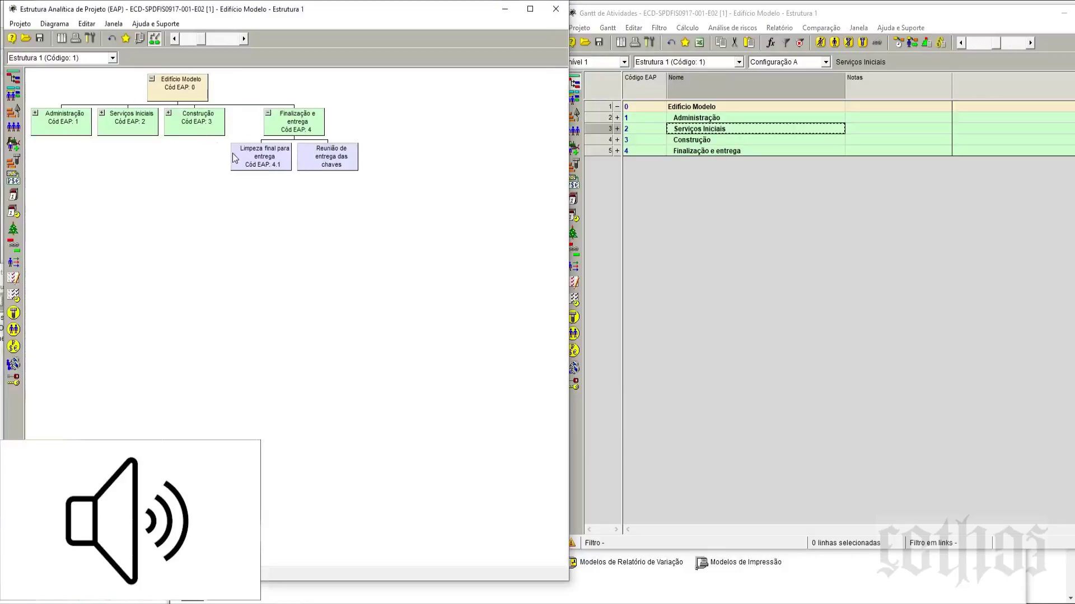
{"action": "left_click", "coordinate": [168, 113]}
{"action": "left_click", "coordinate": [102, 113]}
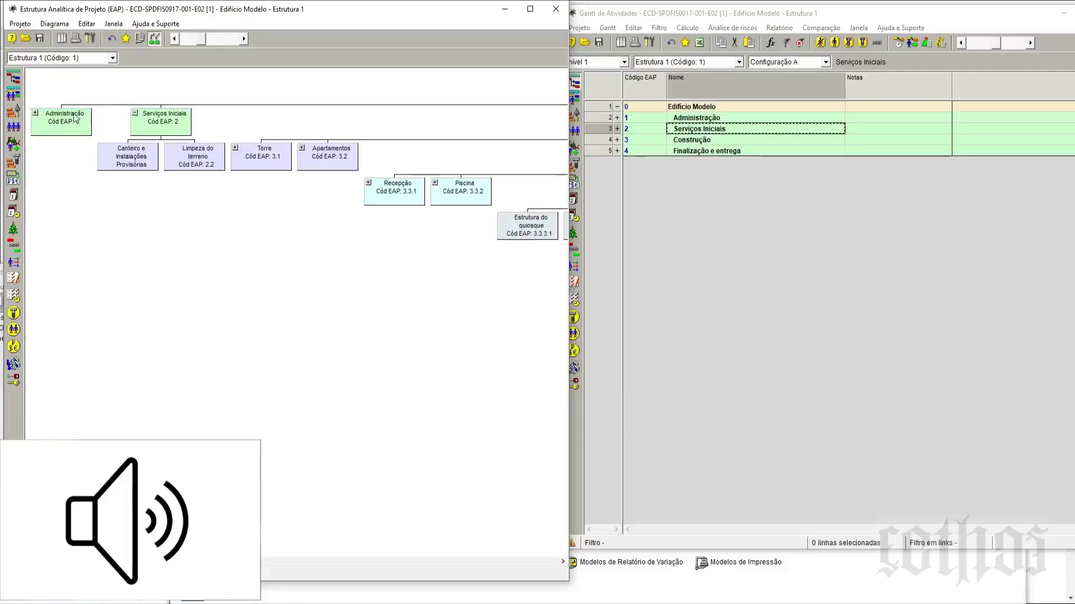
{"action": "left_click", "coordinate": [35, 113]}
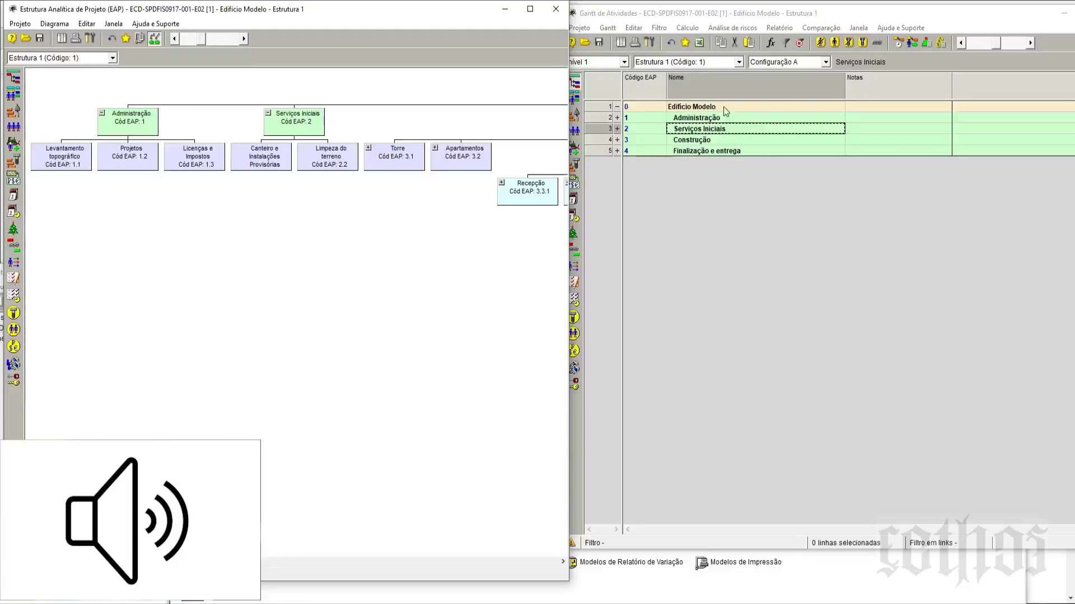
- Expand the Administração phase in the Gantt table
{"action": "left_click", "coordinate": [755, 190]}
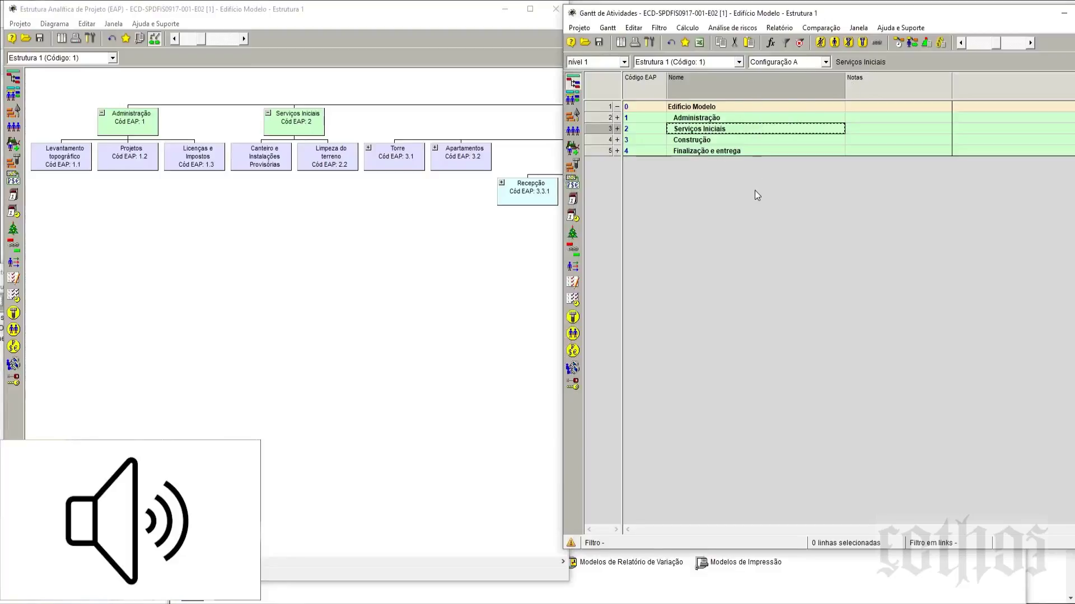
{"action": "left_click", "coordinate": [261, 297]}
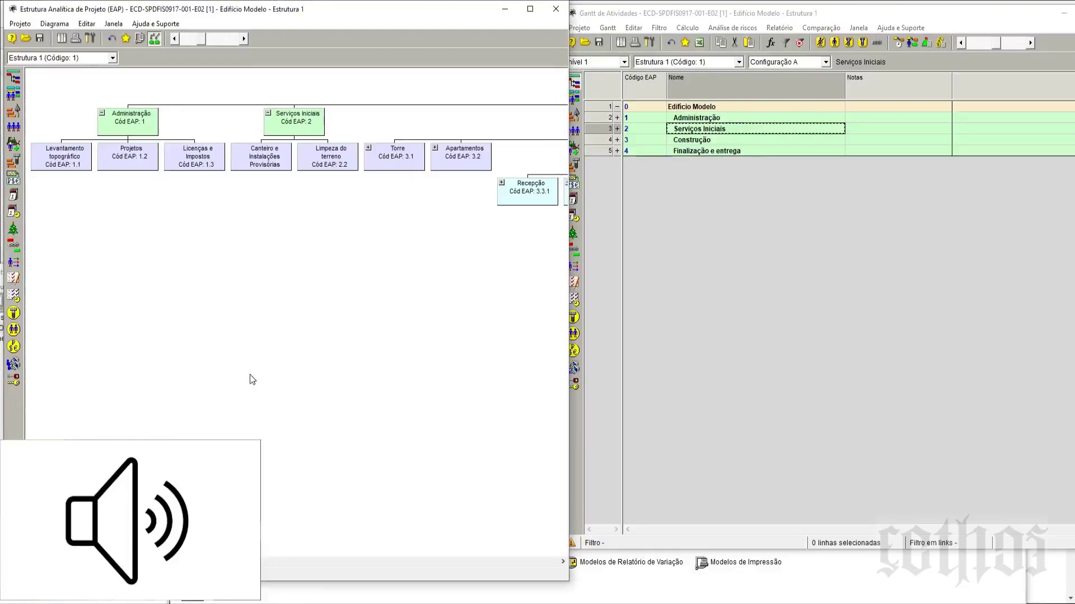
{"action": "left_click", "coordinate": [845, 229]}
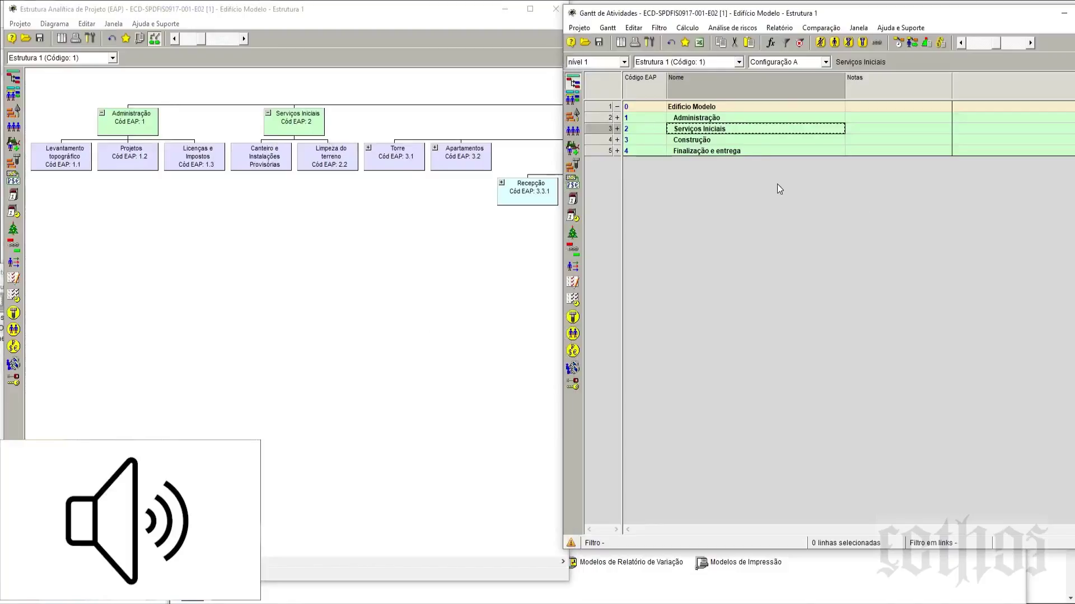
{"action": "left_click", "coordinate": [616, 118]}
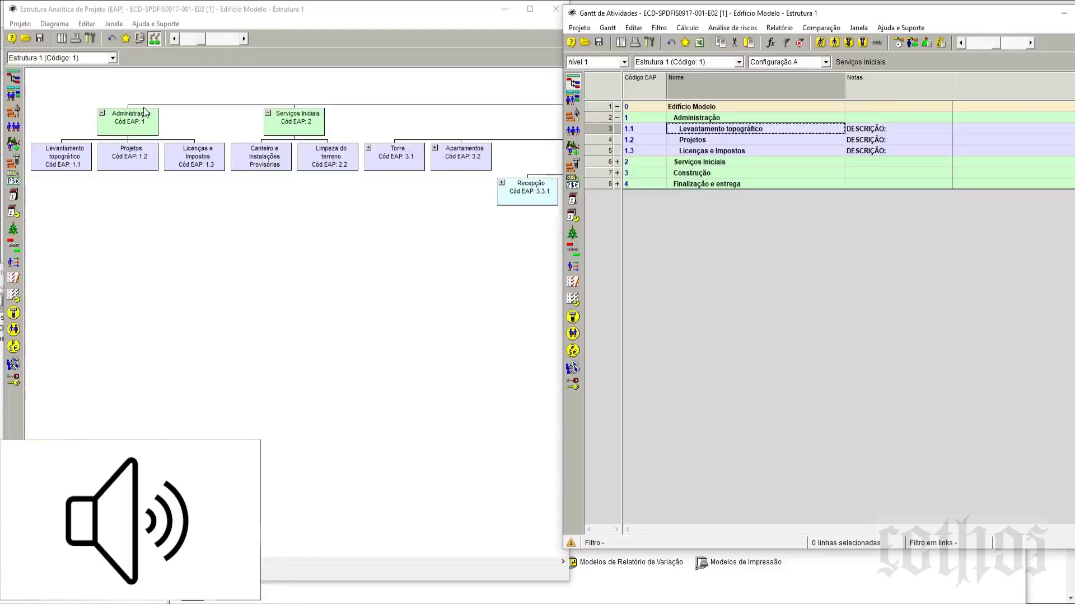
- View the Administração phase's properties from the EAP diagram and close them without changes
{"action": "double_click", "coordinate": [137, 129]}
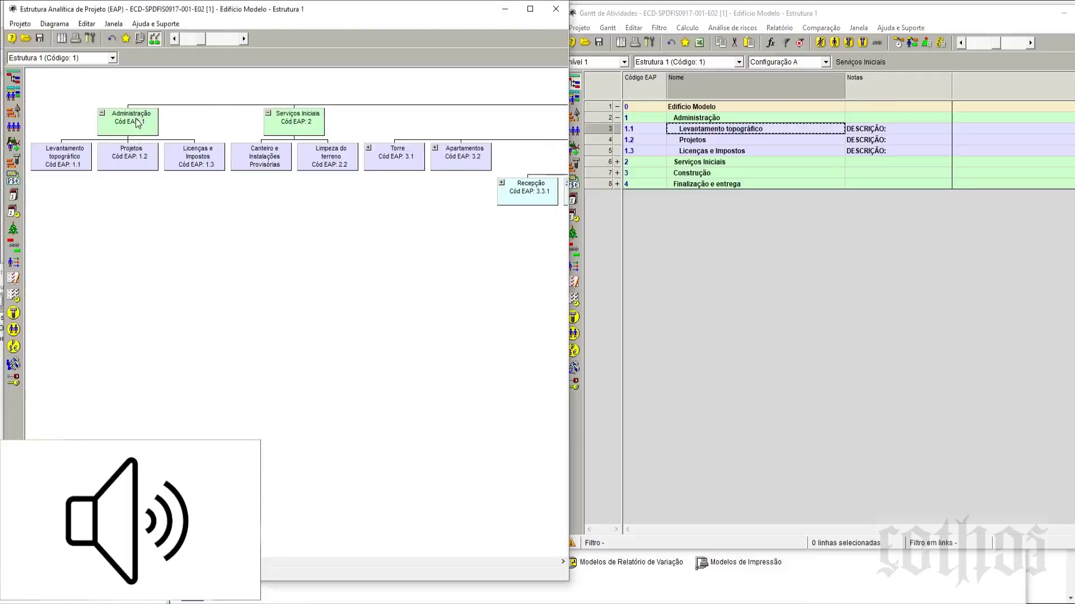
{"action": "left_click_drag", "start_coordinate": [739, 172], "coordinate": [283, 143]}
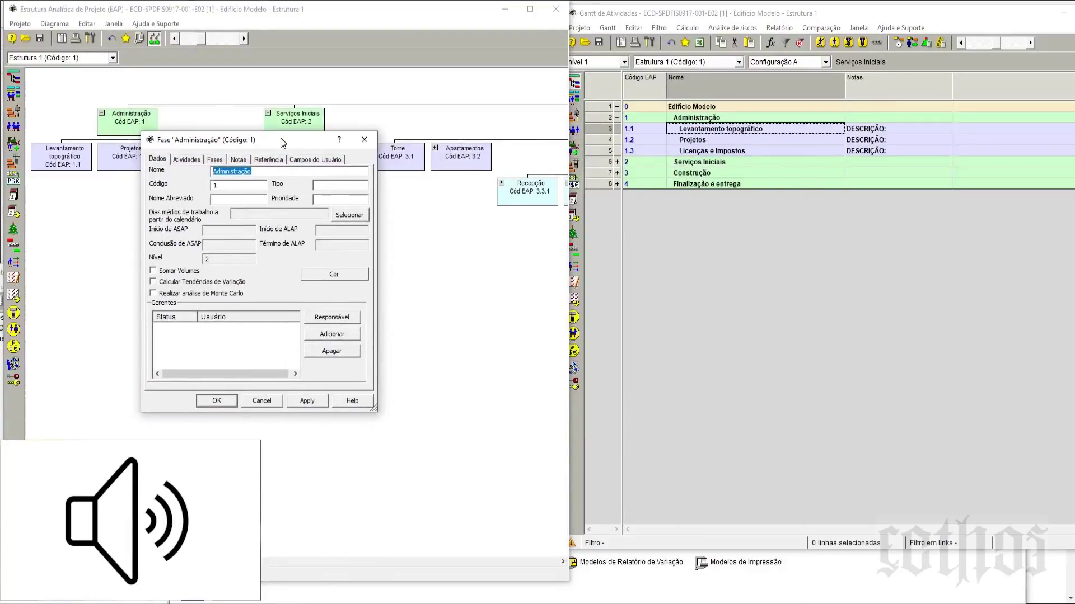
{"action": "left_click", "coordinate": [363, 140]}
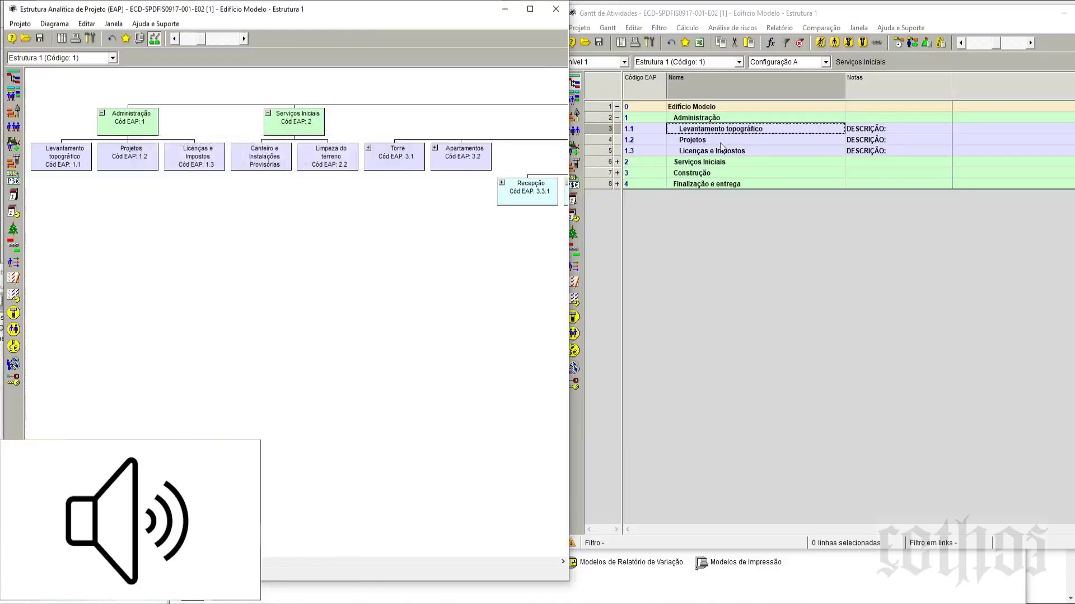
- View the Levantamento topográfico phase's properties from the Gantt table and close them without changes
{"action": "double_click", "coordinate": [600, 129]}
{"action": "left_click_drag", "start_coordinate": [291, 140], "coordinate": [559, 207]}
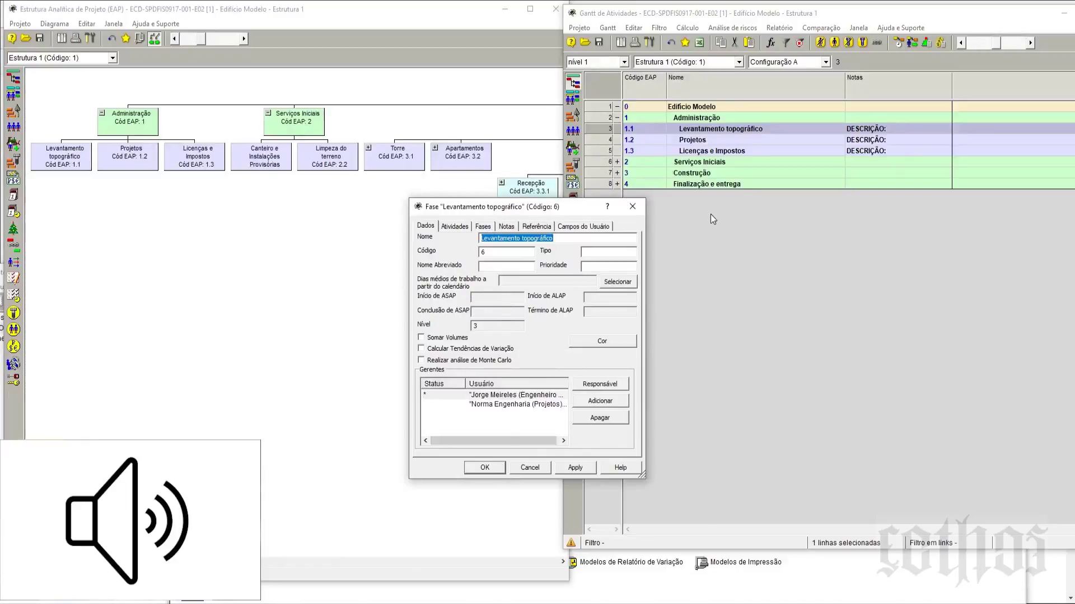
{"action": "left_click", "coordinate": [631, 207]}
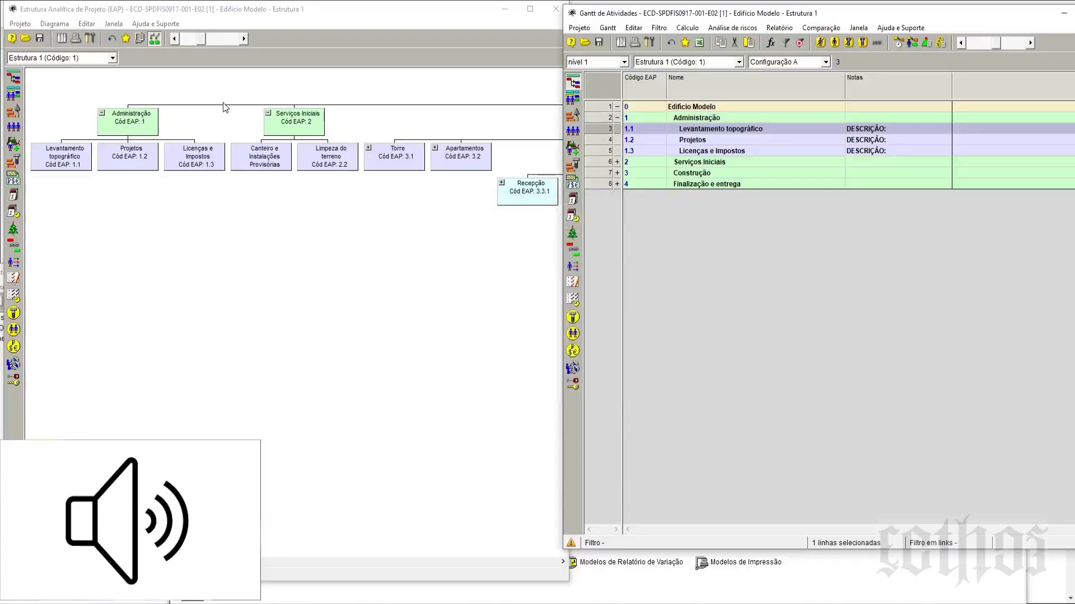
- Examine the EAP diagram's box template and the fields available for its third line, leaving the template unchanged
{"action": "left_click", "coordinate": [140, 40]}
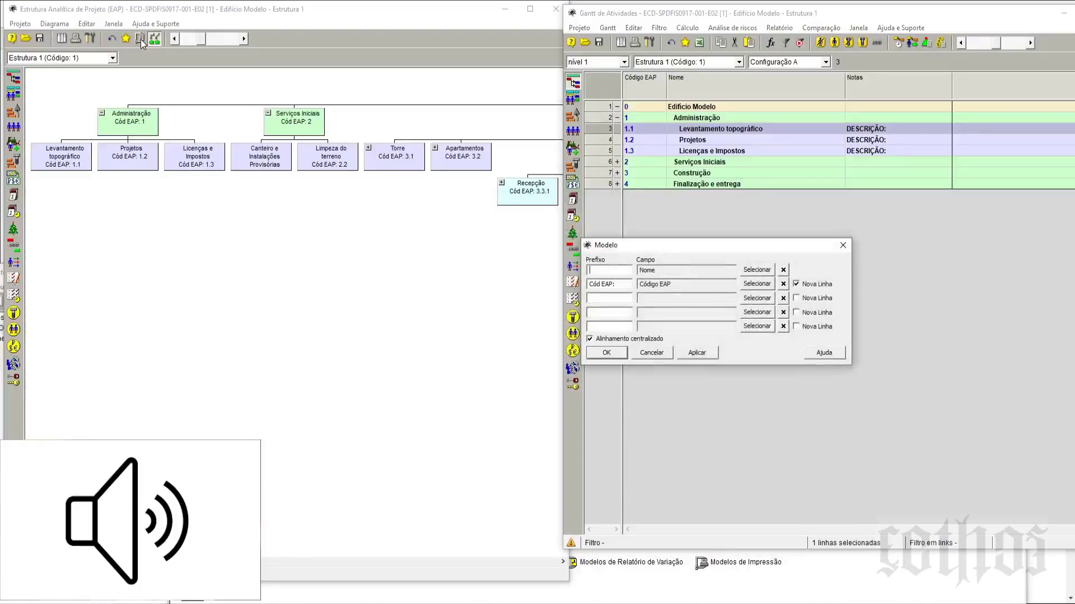
{"action": "left_click_drag", "start_coordinate": [665, 240], "coordinate": [242, 206]}
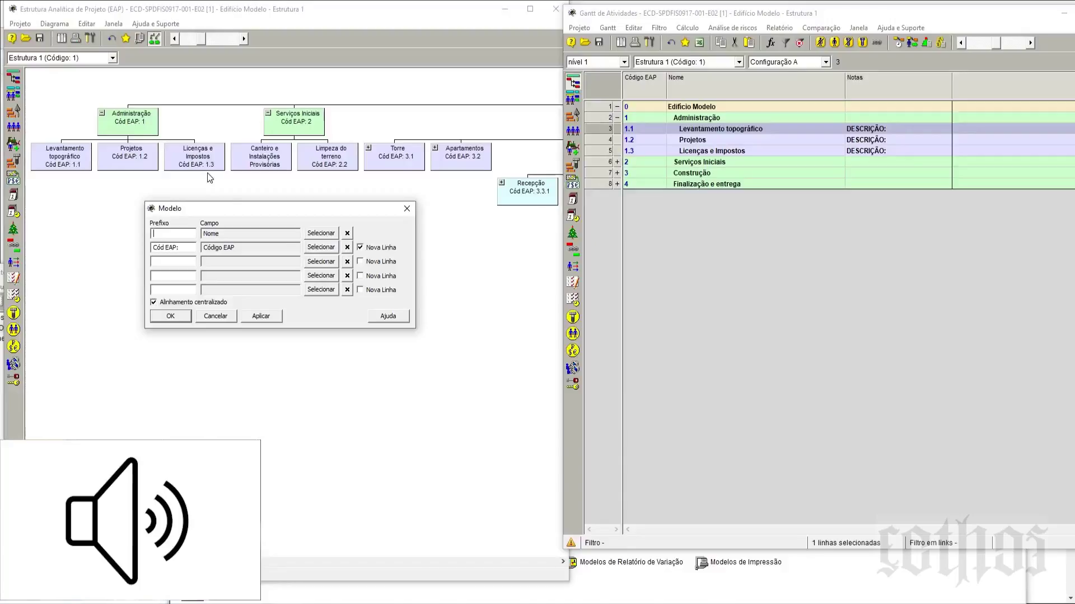
{"action": "left_click", "coordinate": [335, 262]}
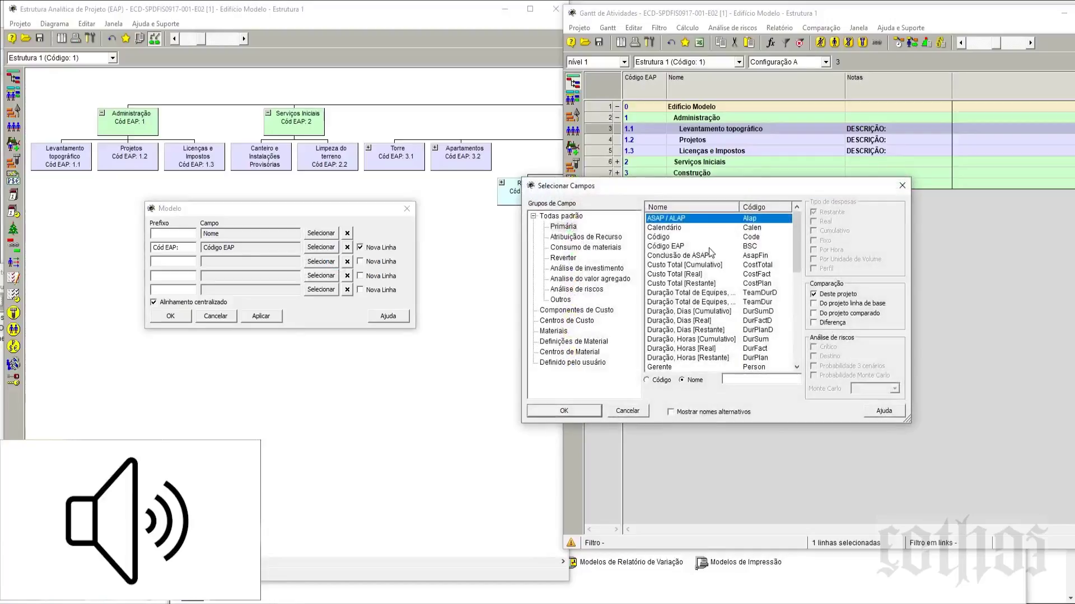
{"action": "left_click_drag", "start_coordinate": [757, 184], "coordinate": [438, 143]}
{"action": "mouse_move", "coordinate": [472, 182]}
{"action": "left_mouse_down"}
{"action": "mouse_move", "coordinate": [469, 267]}
{"action": "mouse_move", "coordinate": [469, 196]}
{"action": "left_mouse_up"}
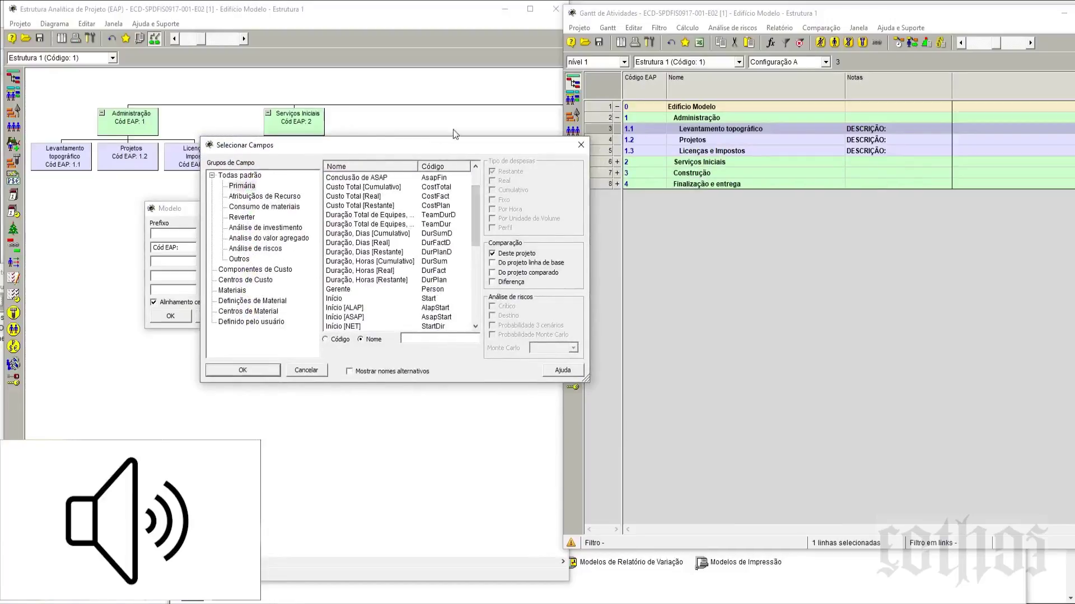
{"action": "left_click", "coordinate": [581, 145]}
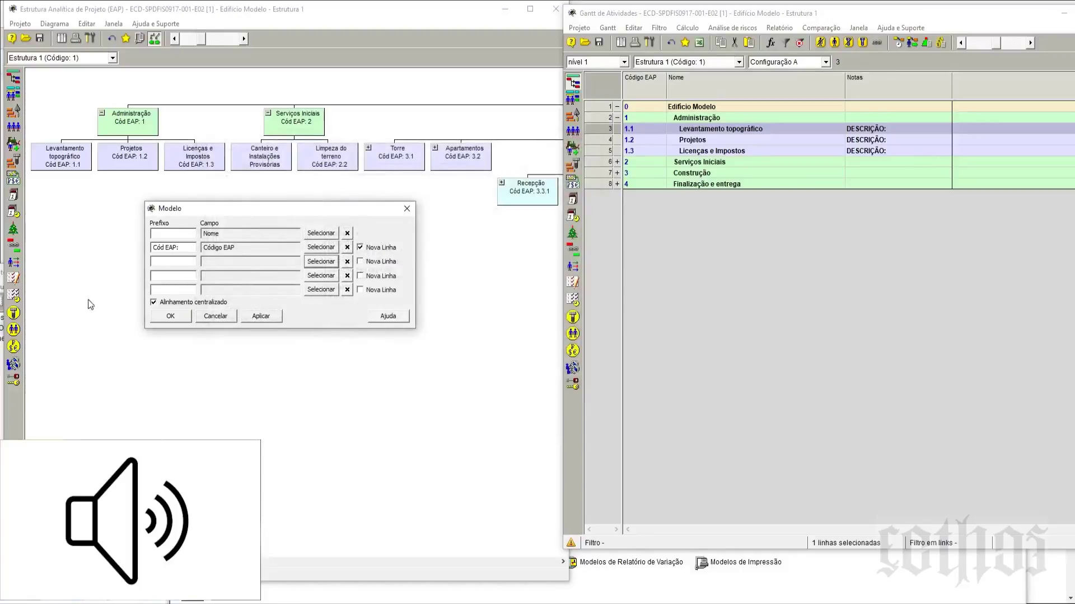
{"action": "left_click", "coordinate": [407, 210]}
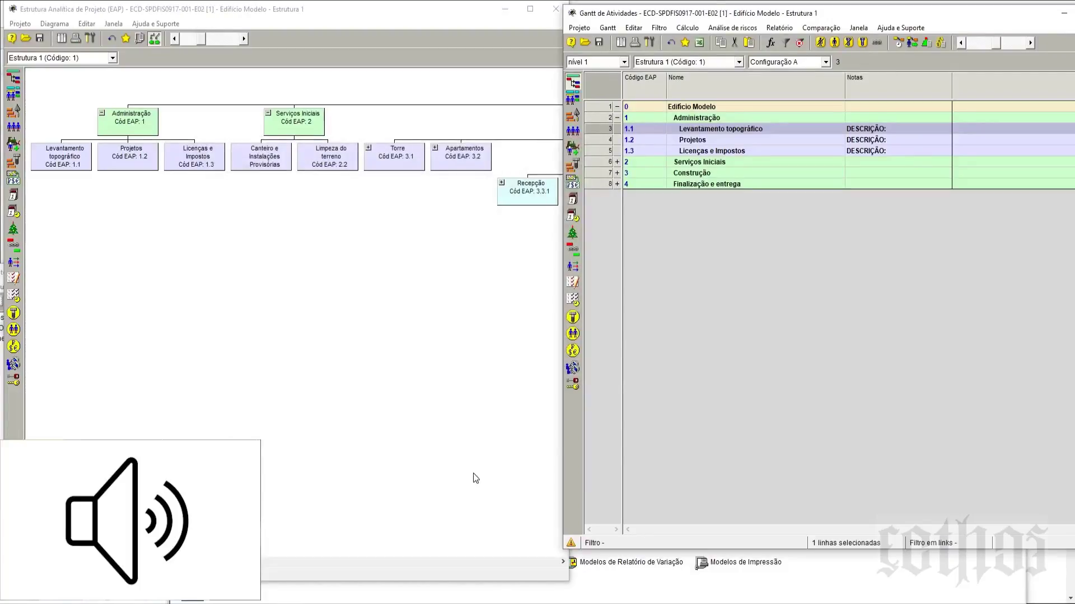
- Change the EAP diagram's structure type to Hierarquia
{"action": "left_click_drag", "start_coordinate": [200, 42], "coordinate": [234, 41]}
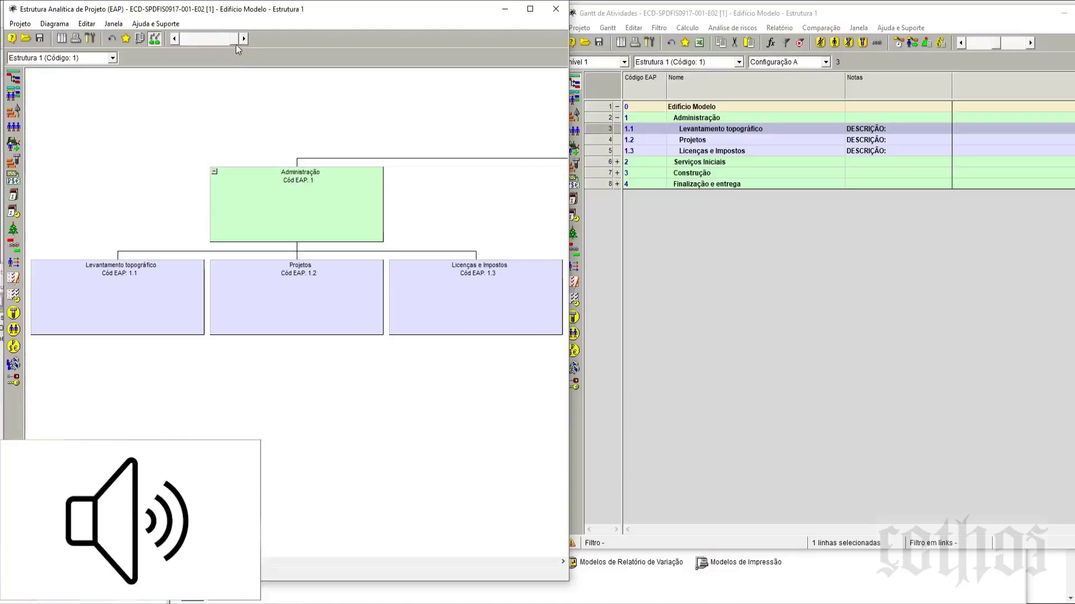
{"action": "left_click_drag", "start_coordinate": [236, 45], "coordinate": [200, 42]}
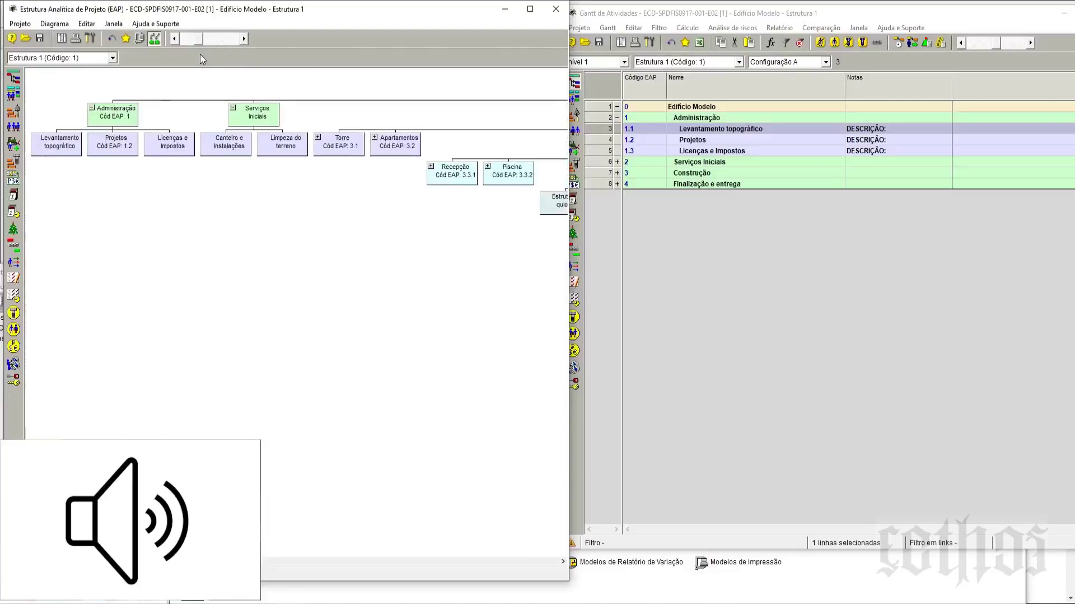
{"action": "left_click", "coordinate": [89, 38]}
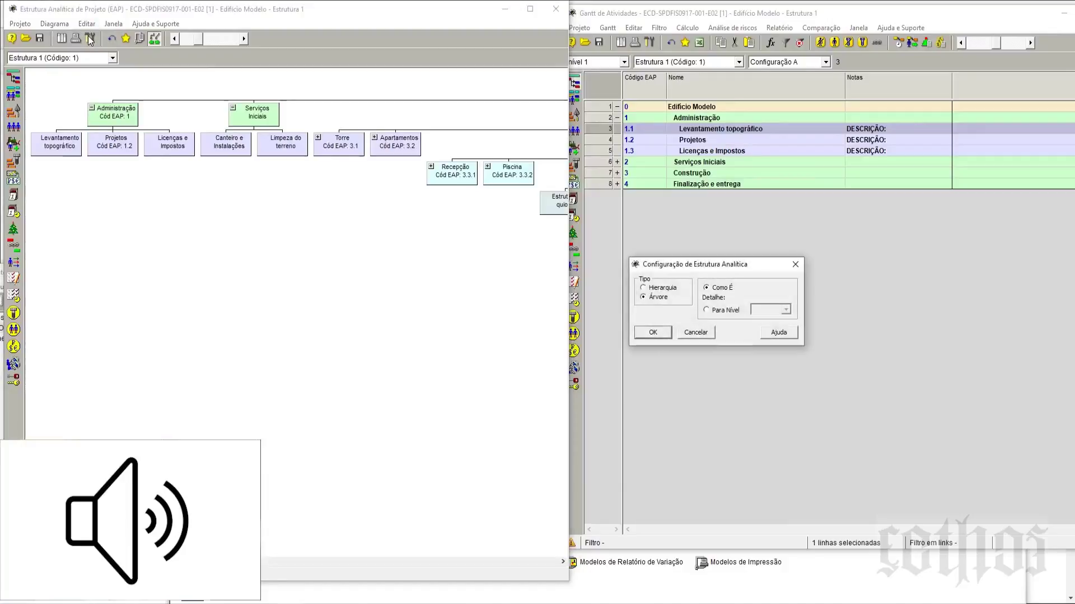
{"action": "left_click_drag", "start_coordinate": [731, 267], "coordinate": [297, 226]}
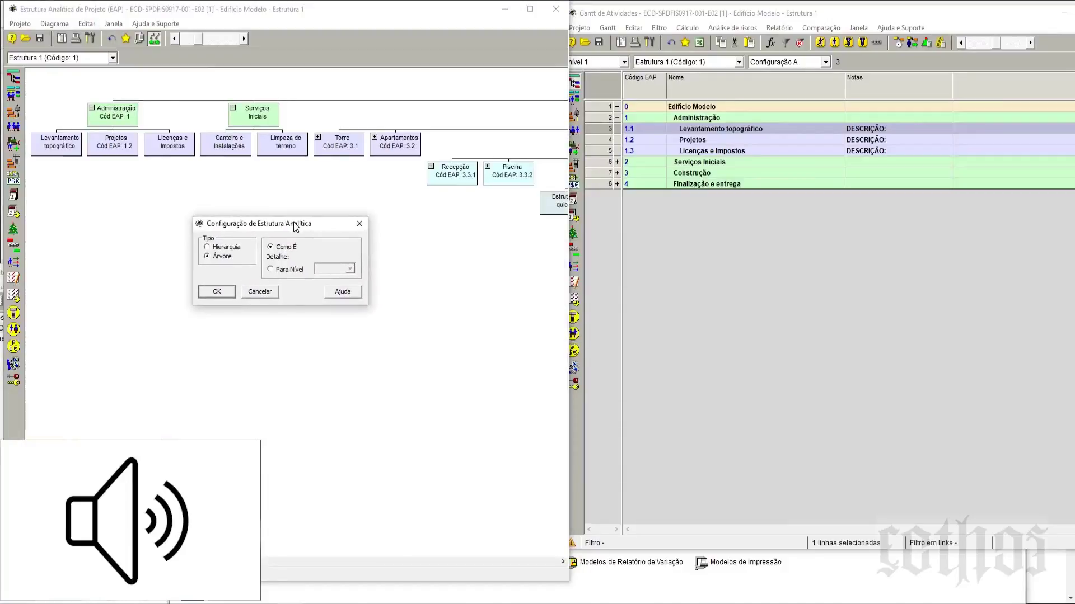
{"action": "left_click", "coordinate": [231, 293]}
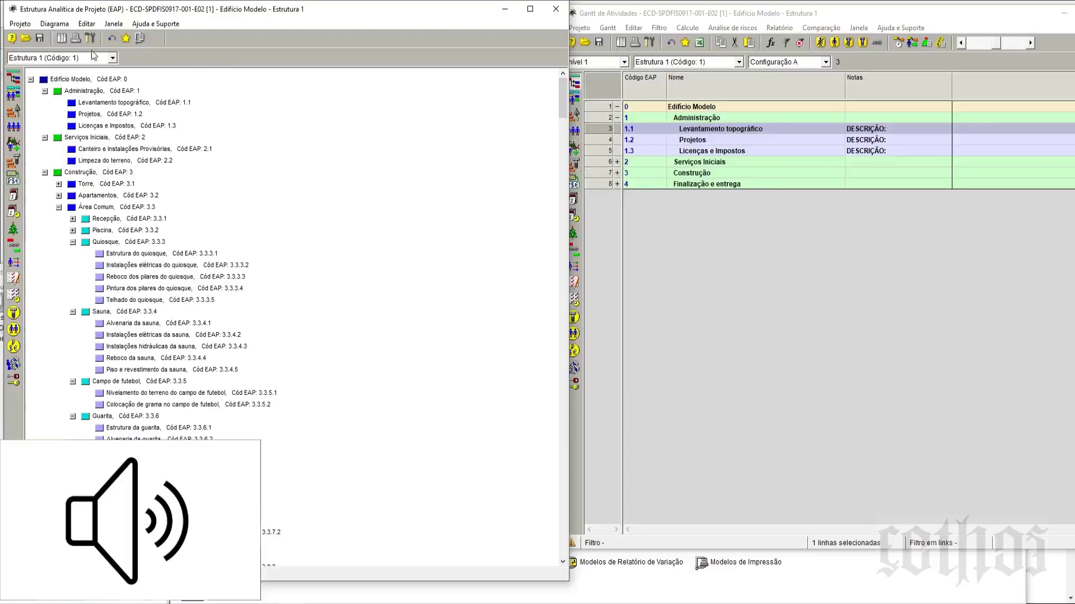
- Set the EAP diagram's structure type back to Árvore
{"action": "left_click", "coordinate": [61, 38]}
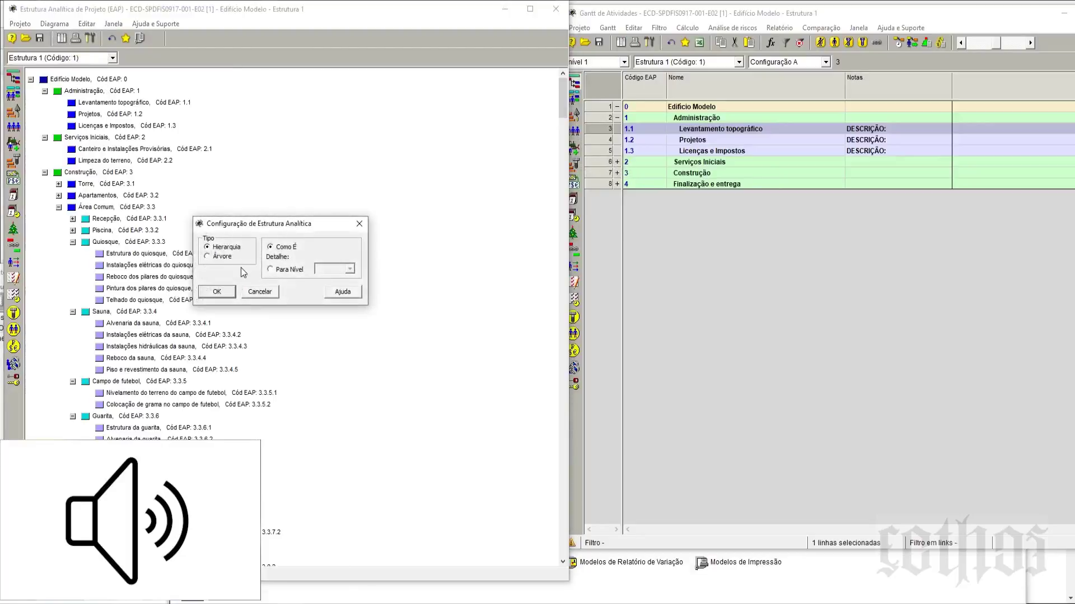
{"action": "left_click", "coordinate": [223, 257]}
{"action": "left_click", "coordinate": [217, 293]}
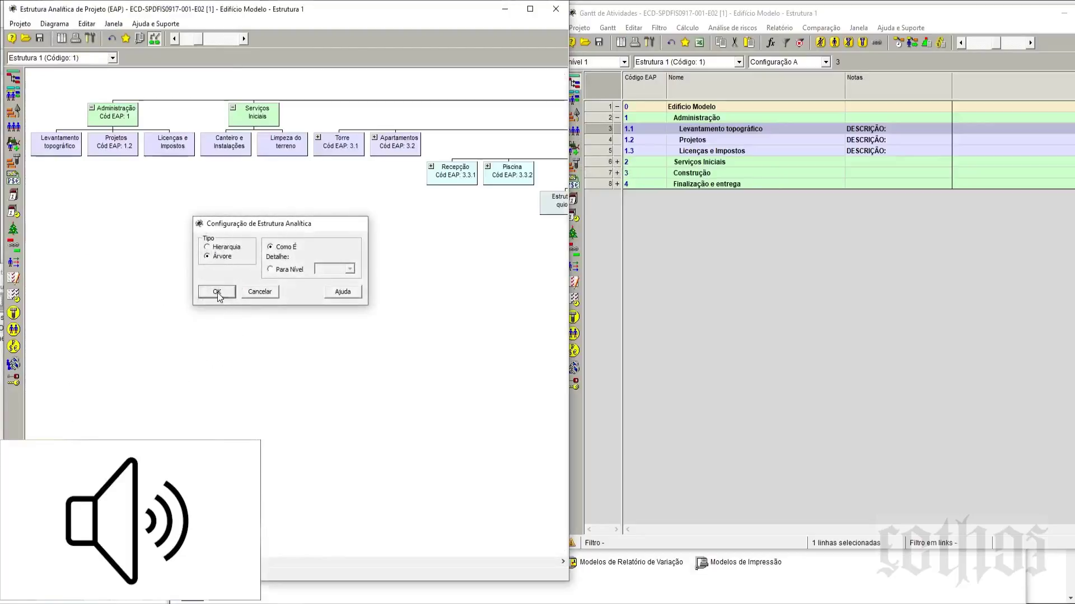
- Preview the EAP diagram's printed pages in an enlarged preview window and close the preview
{"action": "left_click", "coordinate": [75, 39]}
{"action": "left_click_drag", "start_coordinate": [473, 58], "coordinate": [444, 35]}
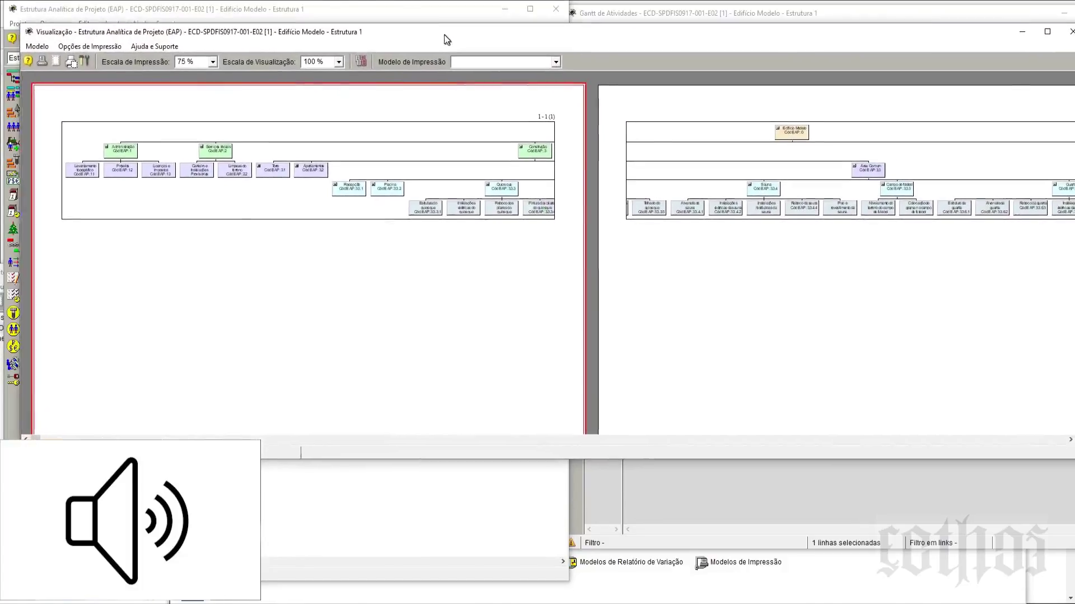
{"action": "left_click_drag", "start_coordinate": [1074, 459], "coordinate": [1069, 575]}
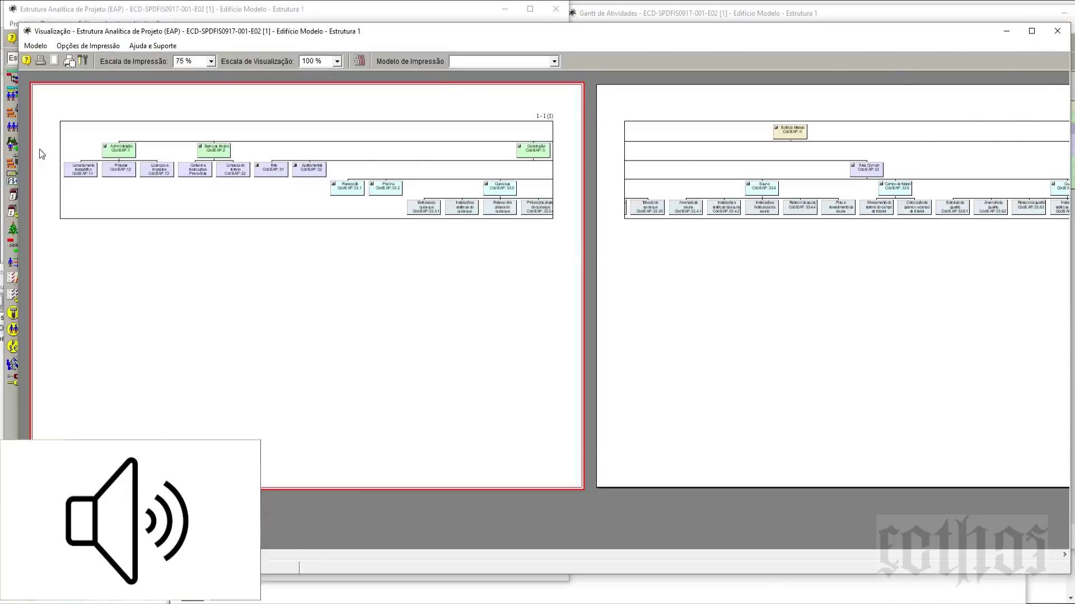
{"action": "left_click", "coordinate": [1054, 31]}
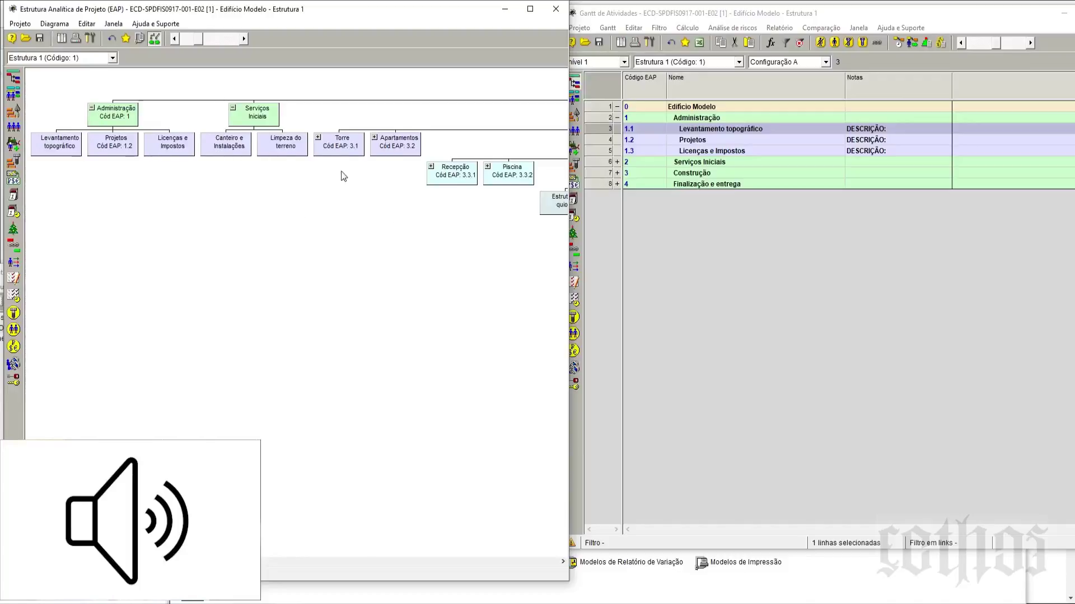
- Minimize the EAP diagram and enlarge the activities Gantt window so its timeline shows beside the table
{"action": "left_click", "coordinate": [694, 140]}
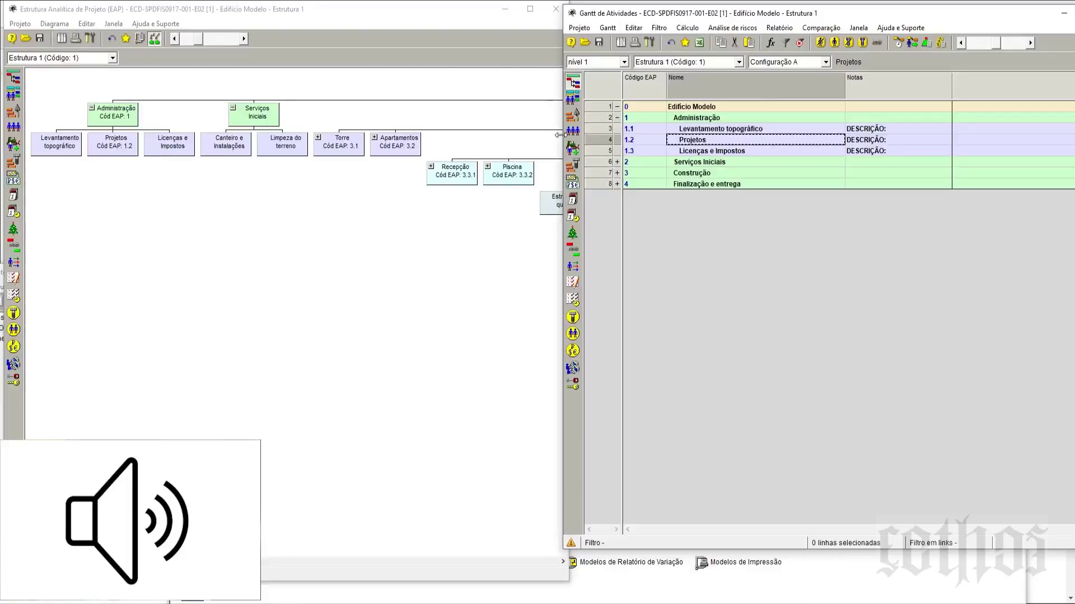
{"action": "left_click", "coordinate": [504, 9]}
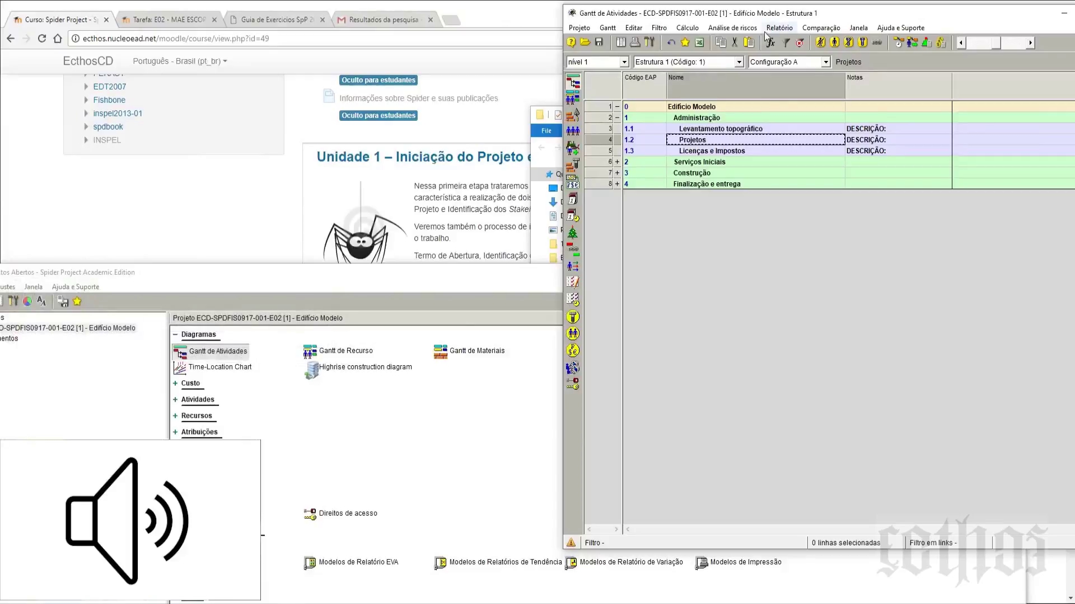
{"action": "left_click_drag", "start_coordinate": [781, 13], "coordinate": [228, 13]}
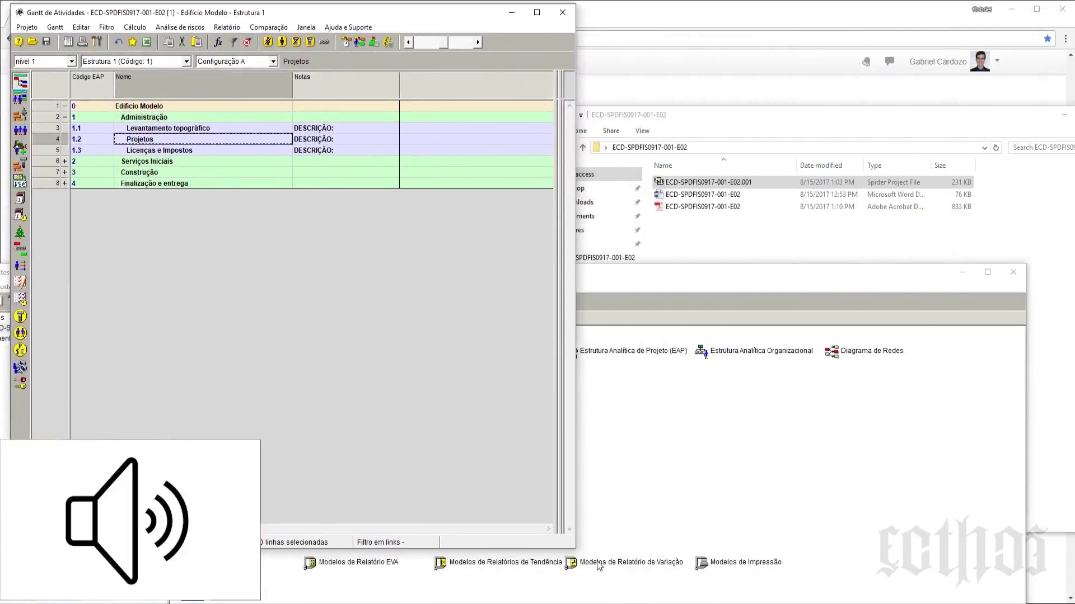
{"action": "left_click_drag", "start_coordinate": [574, 547], "coordinate": [1055, 602]}
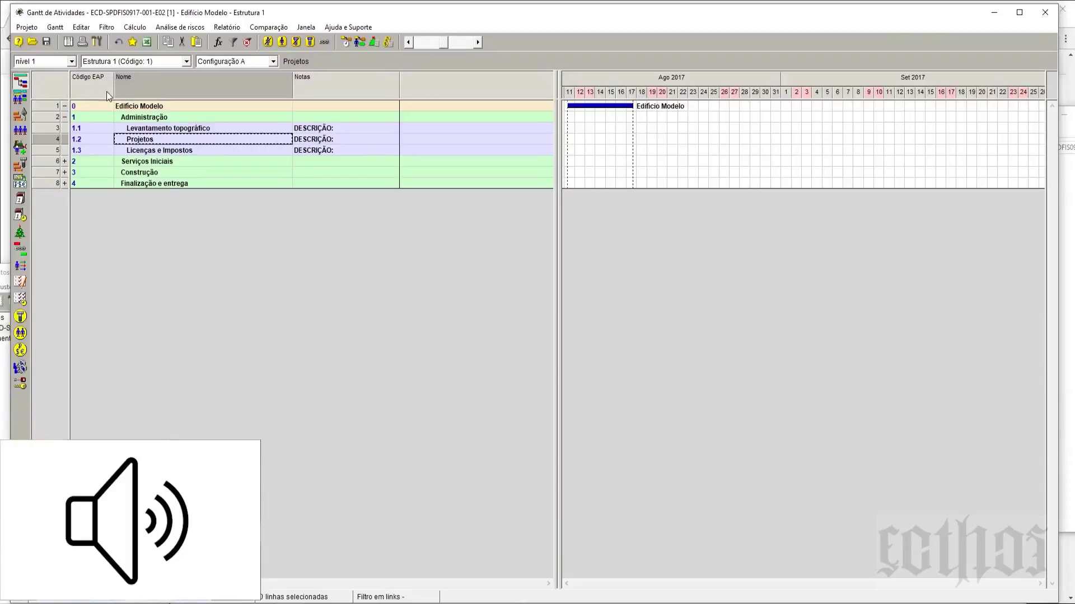
- Display the Gantt table down to nível 2 and then down to nível 3
{"action": "left_click", "coordinate": [38, 60]}
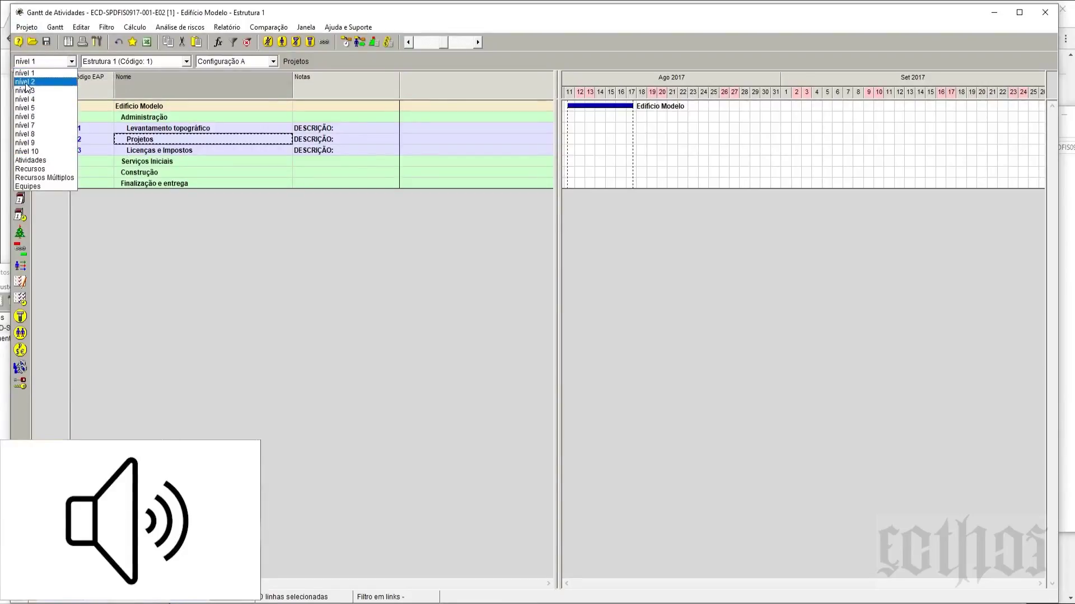
{"action": "left_click", "coordinate": [27, 83]}
{"action": "left_click", "coordinate": [45, 62]}
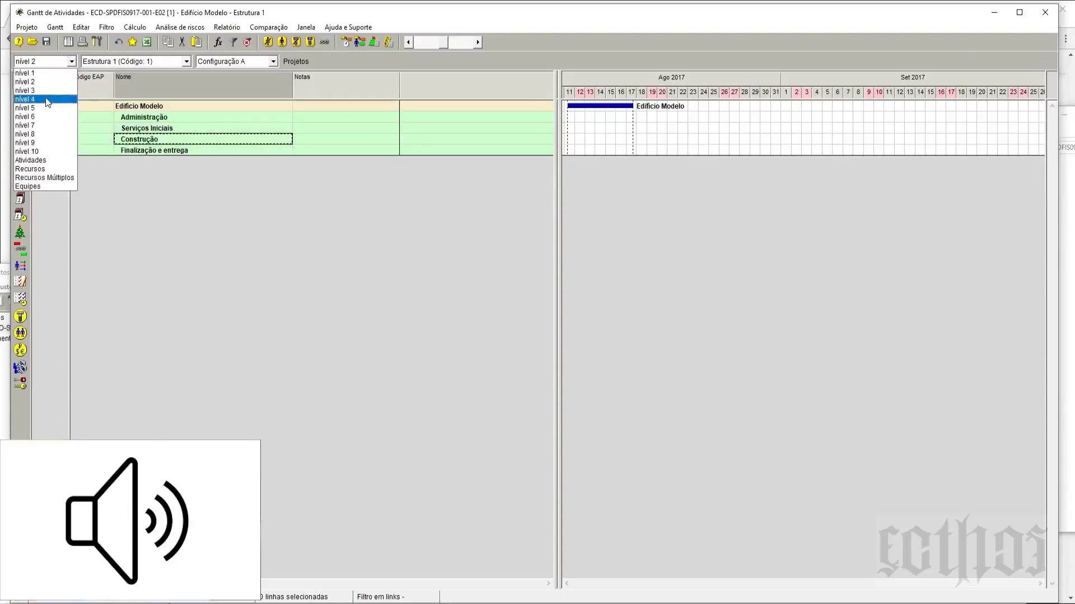
{"action": "left_click", "coordinate": [45, 92]}
- Move the Gantt window aside and bring back the project's Estrutura Analítica de Projeto (EAP) diagram
{"action": "left_click_drag", "start_coordinate": [139, 10], "coordinate": [505, 65]}
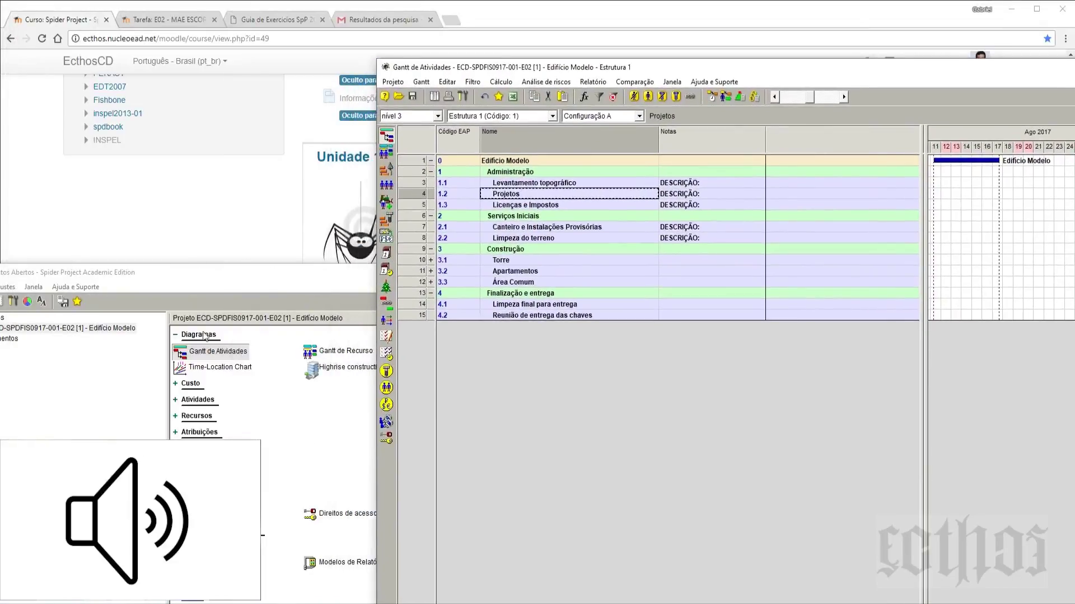
{"action": "left_click", "coordinate": [268, 425]}
{"action": "double_click", "coordinate": [622, 356]}
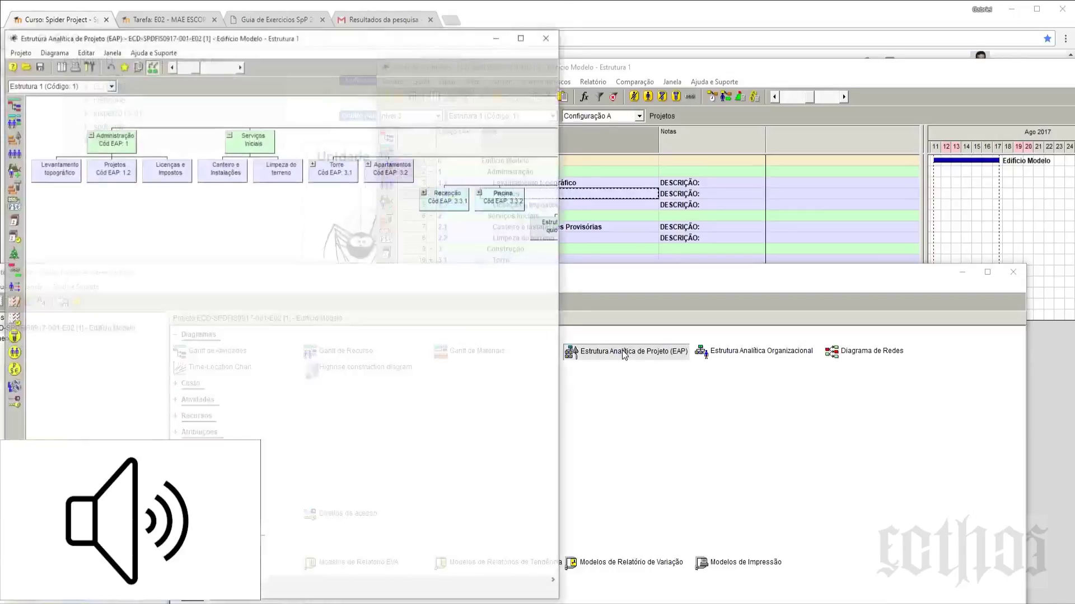
- Limit the EAP diagram's detail to level 2 with the Para Nível option, and close the diagram
{"action": "left_click", "coordinate": [89, 40]}
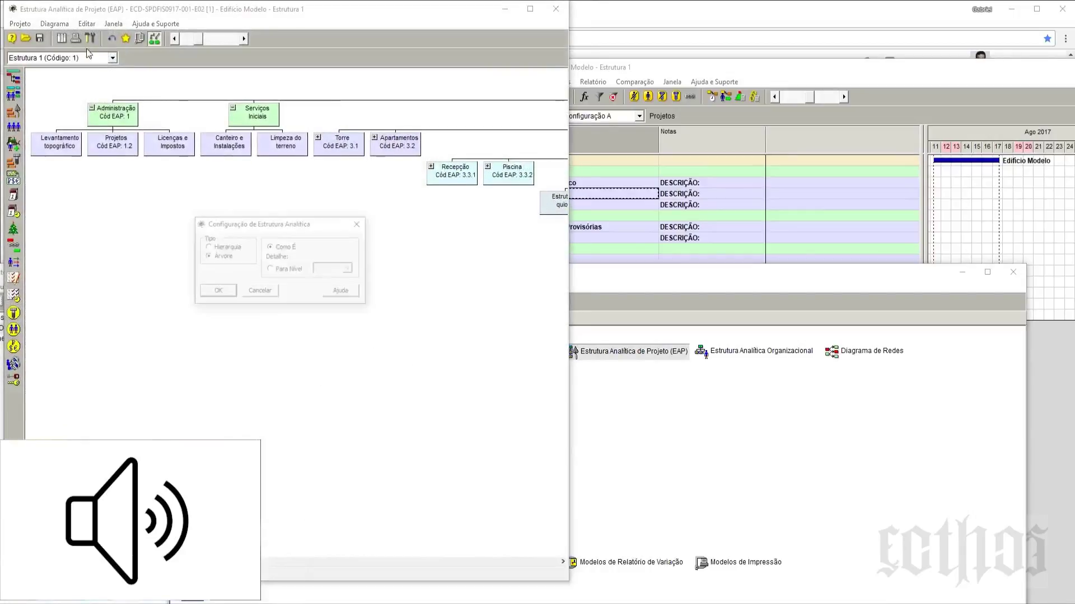
{"action": "left_click", "coordinate": [283, 269]}
{"action": "left_click", "coordinate": [350, 270]}
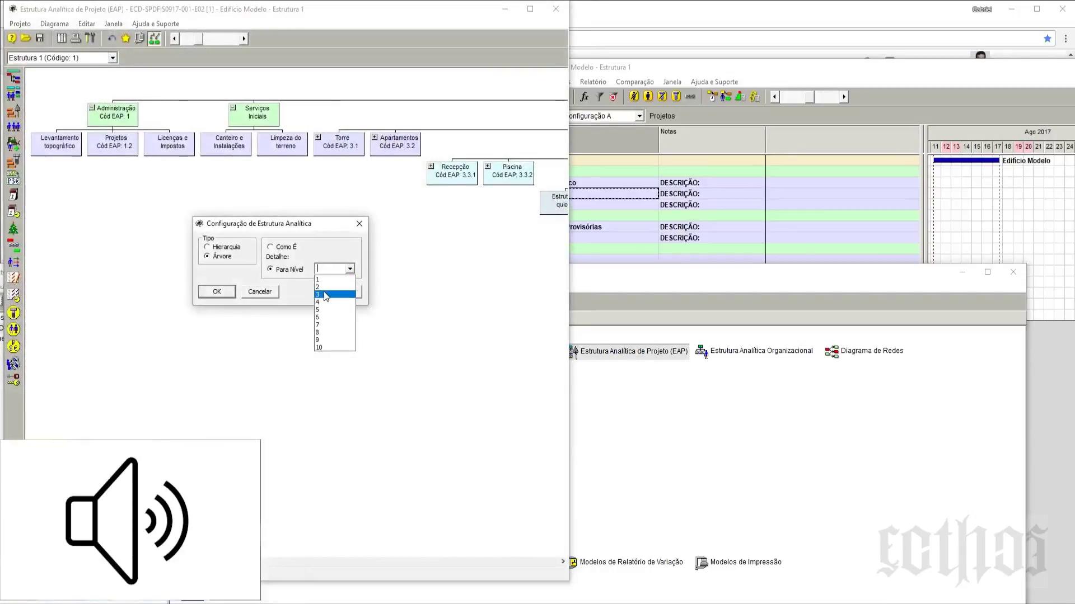
{"action": "left_click", "coordinate": [323, 286]}
{"action": "left_click", "coordinate": [217, 293]}
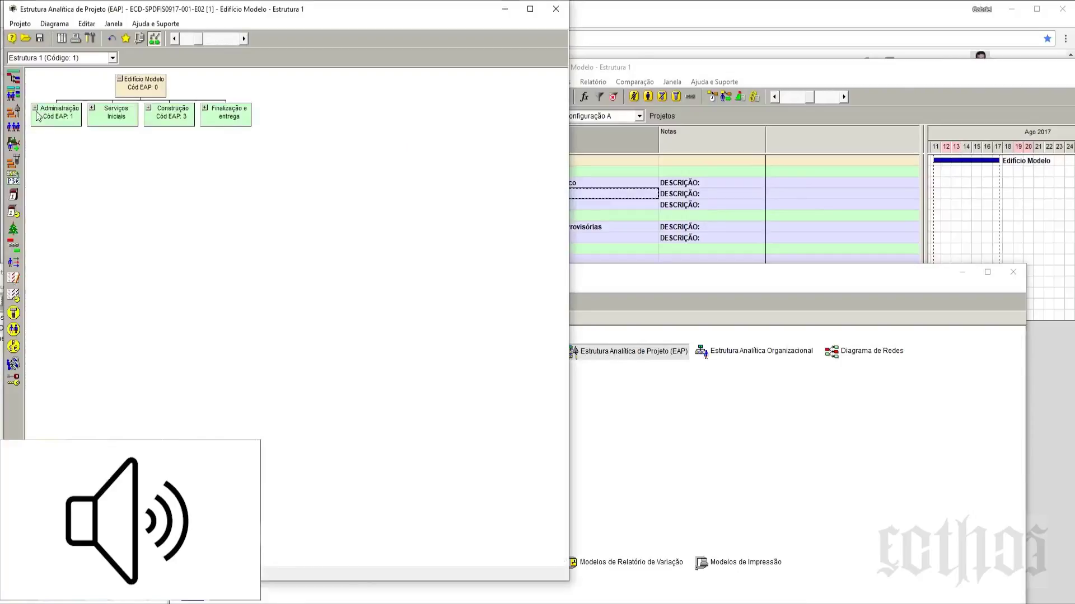
{"action": "left_click", "coordinate": [556, 9]}
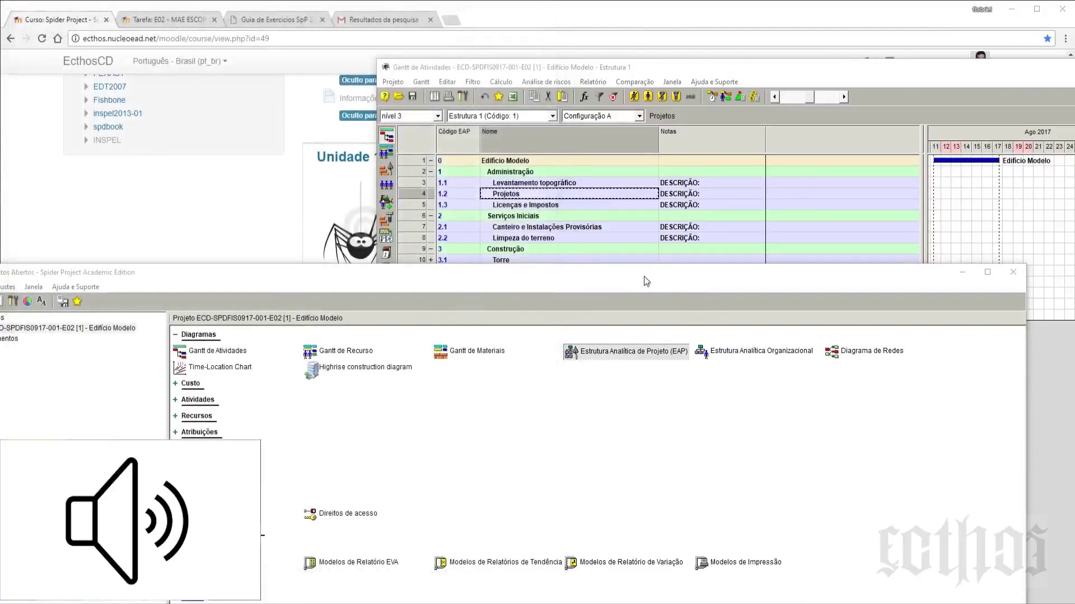
- Bring the activities Gantt window forward and place a reduced num_E2 Notepad window over its timeline
{"action": "left_click", "coordinate": [777, 69]}
{"action": "left_click_drag", "start_coordinate": [778, 70], "coordinate": [417, 32]}
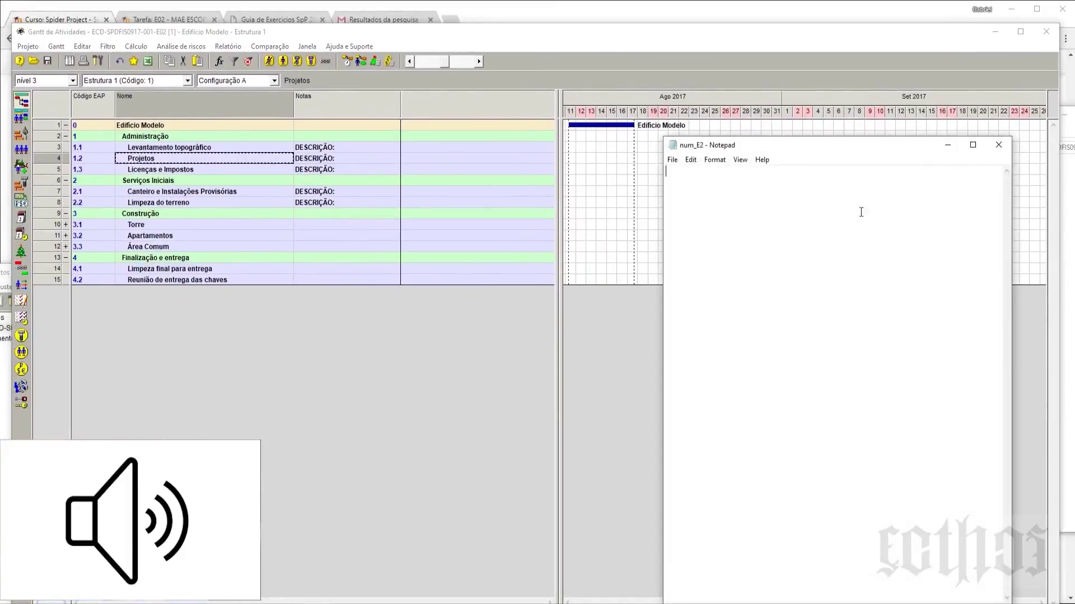
{"action": "left_click", "coordinate": [998, 146]}
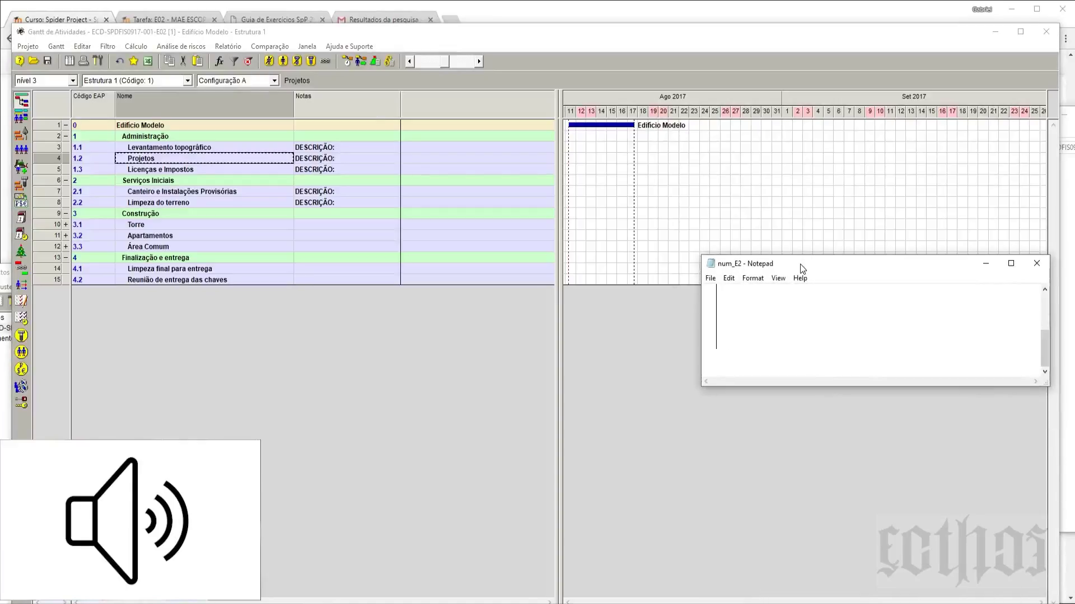
- Enter 56 in the num_E2 Notepad note and move its window off the Gantt timeline
{"action": "type", "text": "56"}
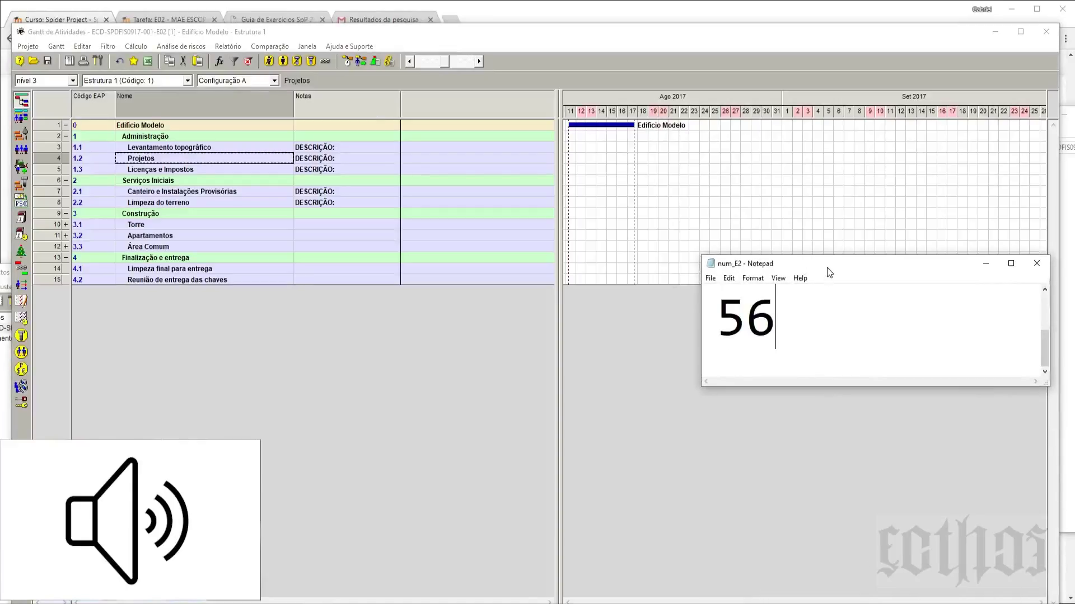
{"action": "left_click_drag", "start_coordinate": [827, 267], "coordinate": [1074, 266]}
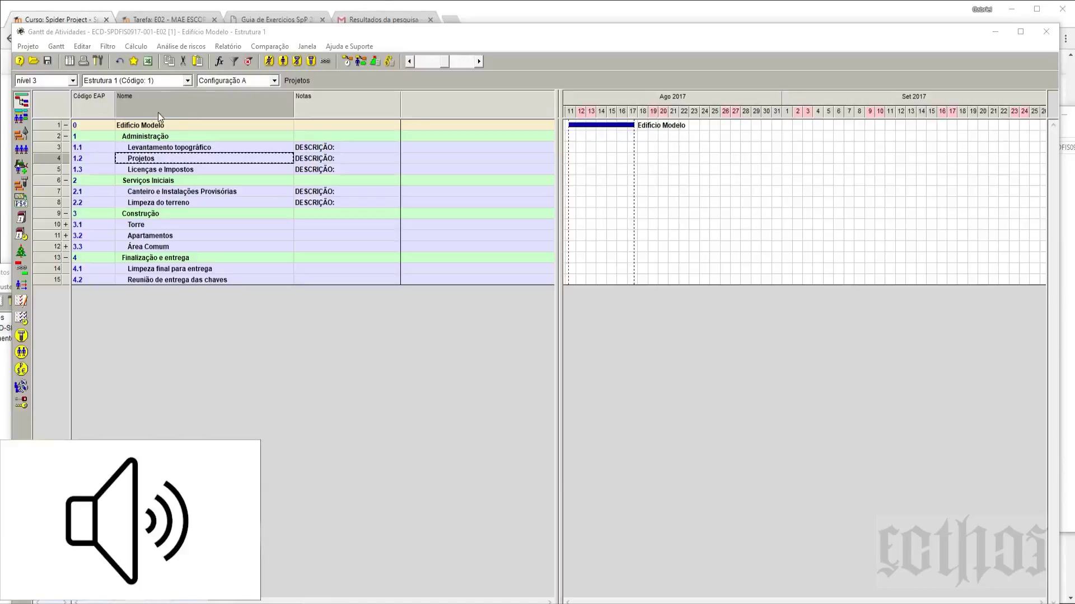
- Rename the project's EAP structure Estrutura 1 as EAP Principal and close the structure list
{"action": "left_click", "coordinate": [29, 47]}
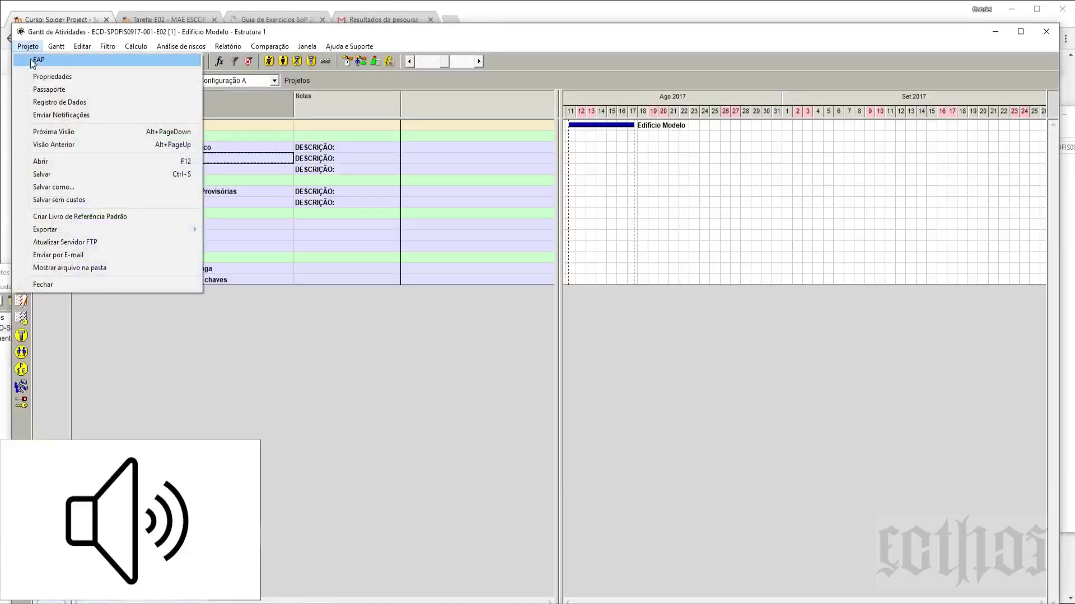
{"action": "left_click", "coordinate": [36, 61]}
{"action": "left_click_drag", "start_coordinate": [658, 206], "coordinate": [408, 120]}
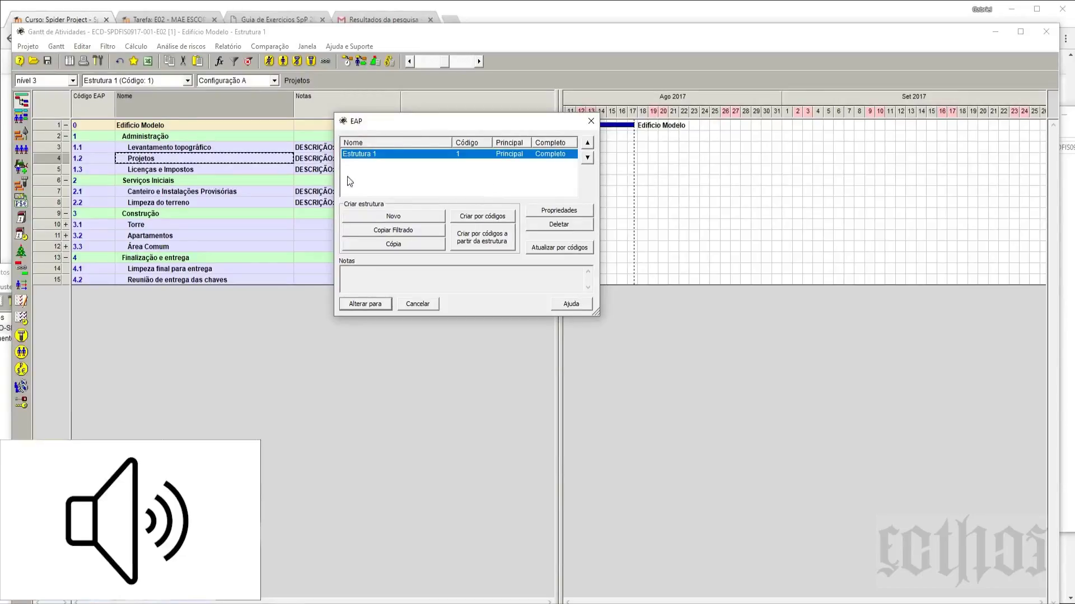
{"action": "left_click", "coordinate": [579, 213]}
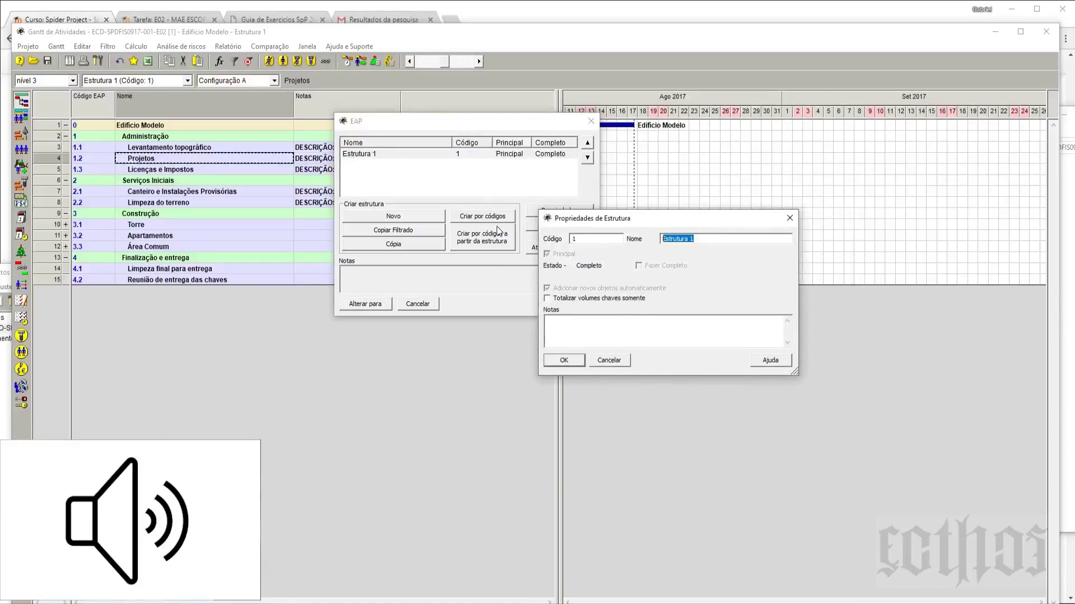
{"action": "type", "text": "EAP Principal"}
{"action": "left_click", "coordinate": [580, 363]}
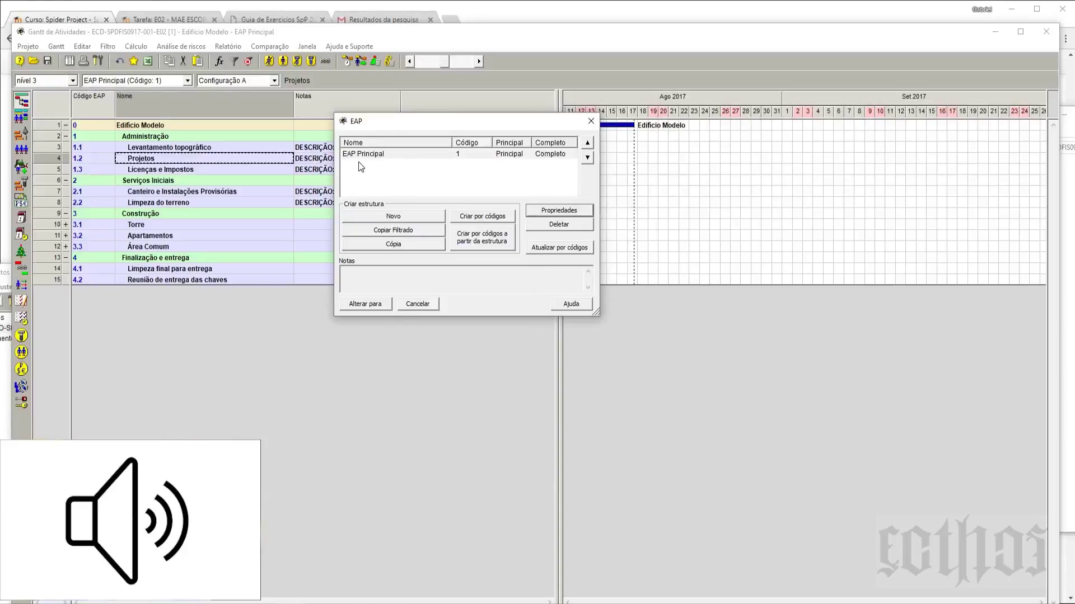
{"action": "left_click_drag", "start_coordinate": [406, 123], "coordinate": [446, 171]}
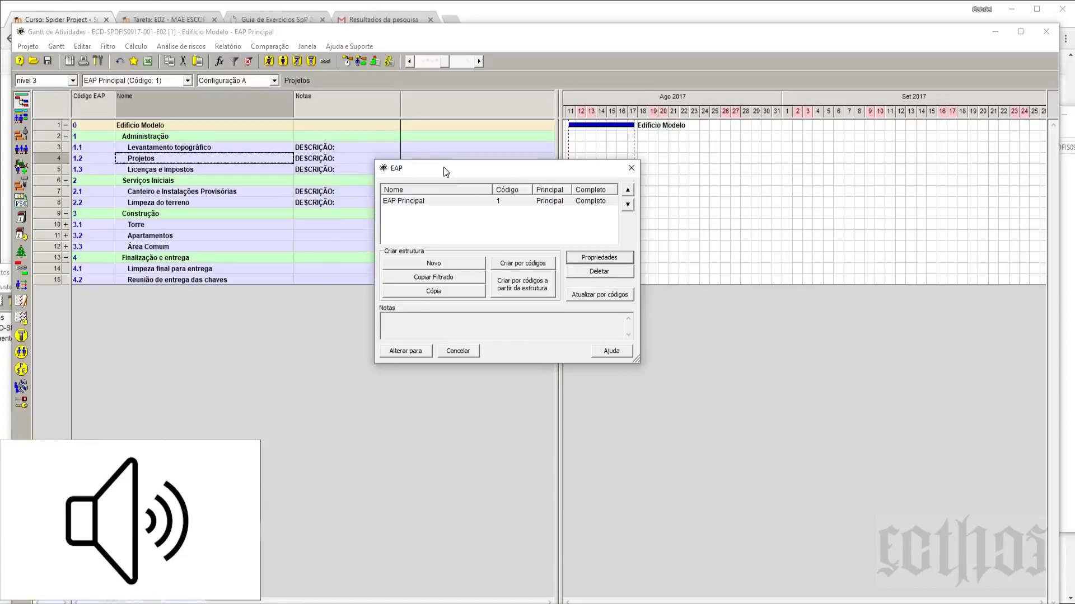
{"action": "left_click_drag", "start_coordinate": [569, 170], "coordinate": [482, 177]}
{"action": "left_click", "coordinate": [543, 177]}
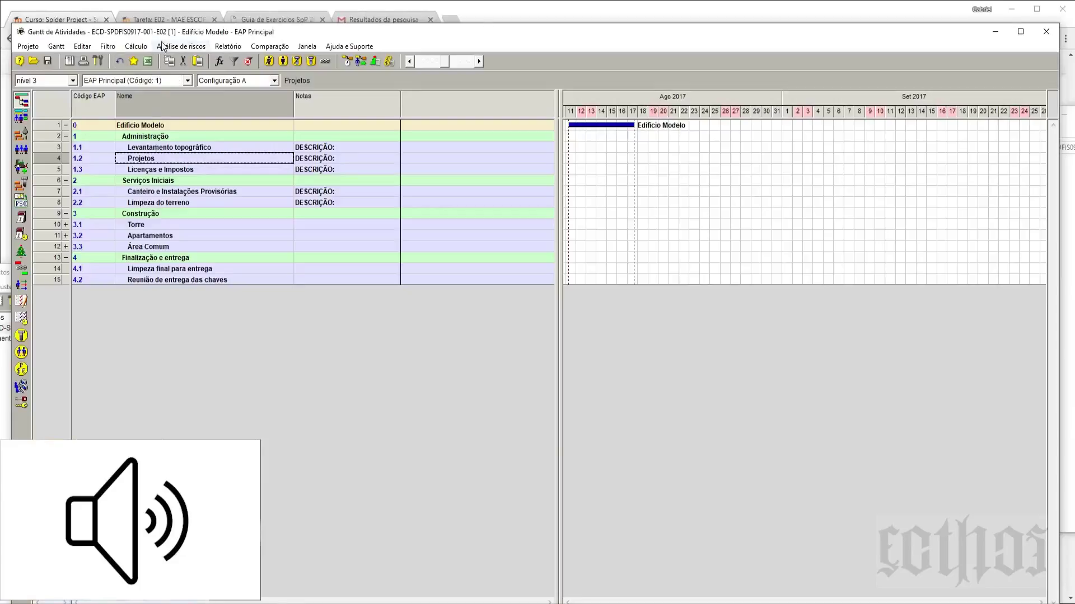
- Reposition the Gantt window, then view the project's EAP structure list again and close it
{"action": "mouse_move", "coordinate": [165, 32]}
{"action": "left_mouse_down"}
{"action": "mouse_move", "coordinate": [317, 143]}
{"action": "mouse_move", "coordinate": [160, 15]}
{"action": "left_mouse_up"}
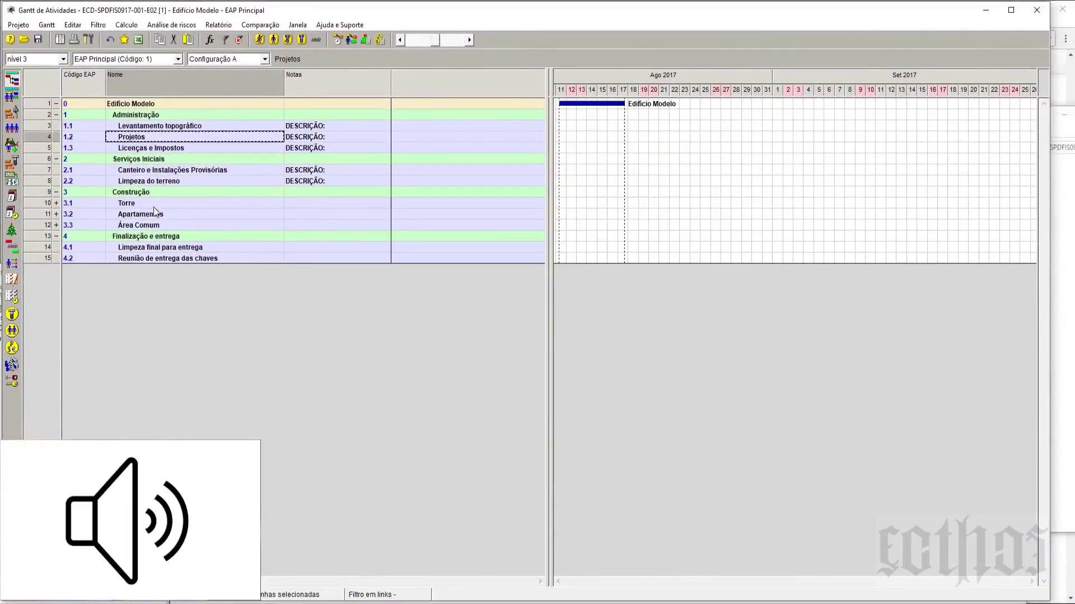
{"action": "left_click", "coordinate": [9, 27]}
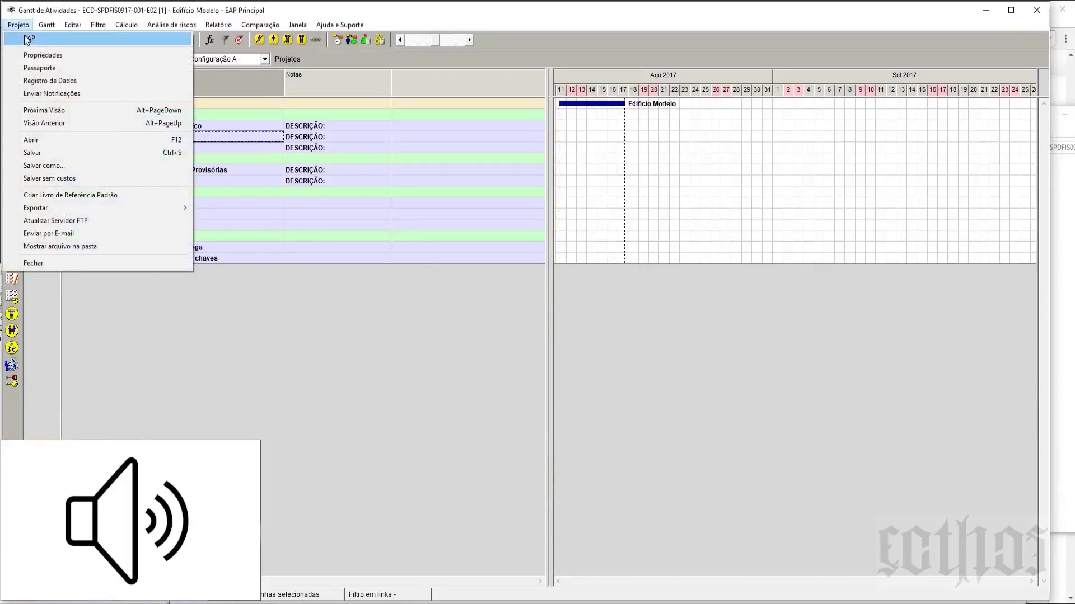
{"action": "left_click", "coordinate": [28, 38]}
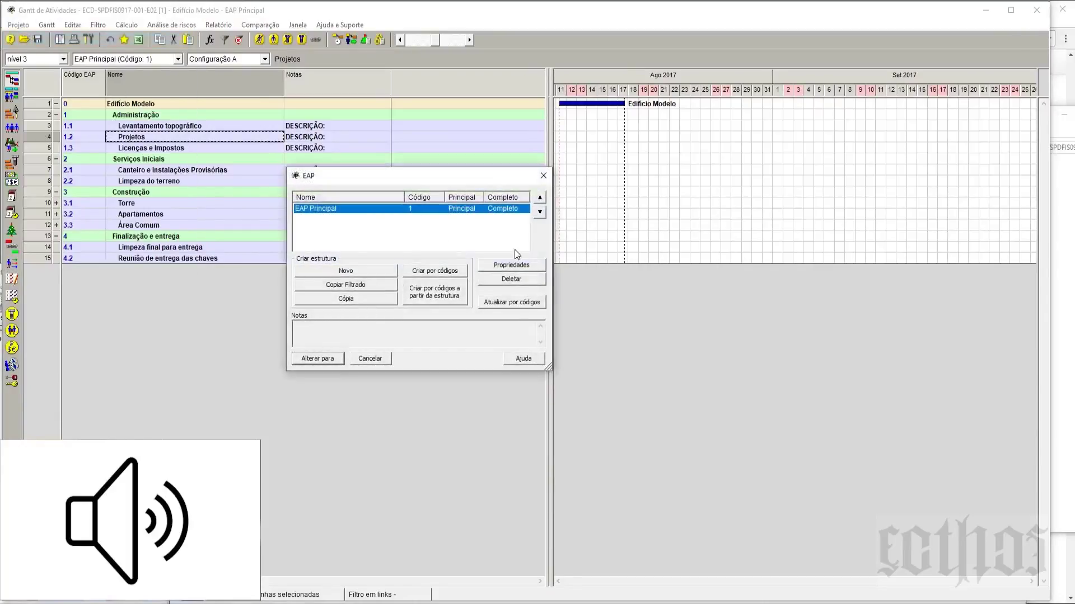
{"action": "left_click", "coordinate": [542, 177]}
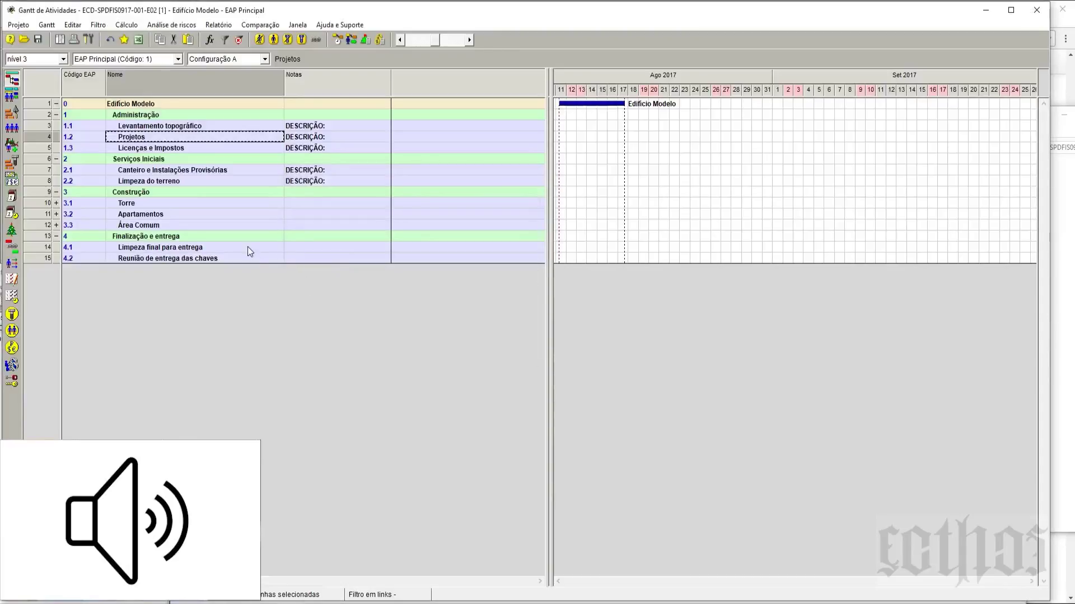
- Review the Notas of the Projetos phase and the general data of the Licenças e Impostos phase, closing each properties dialog
{"action": "double_click", "coordinate": [36, 137]}
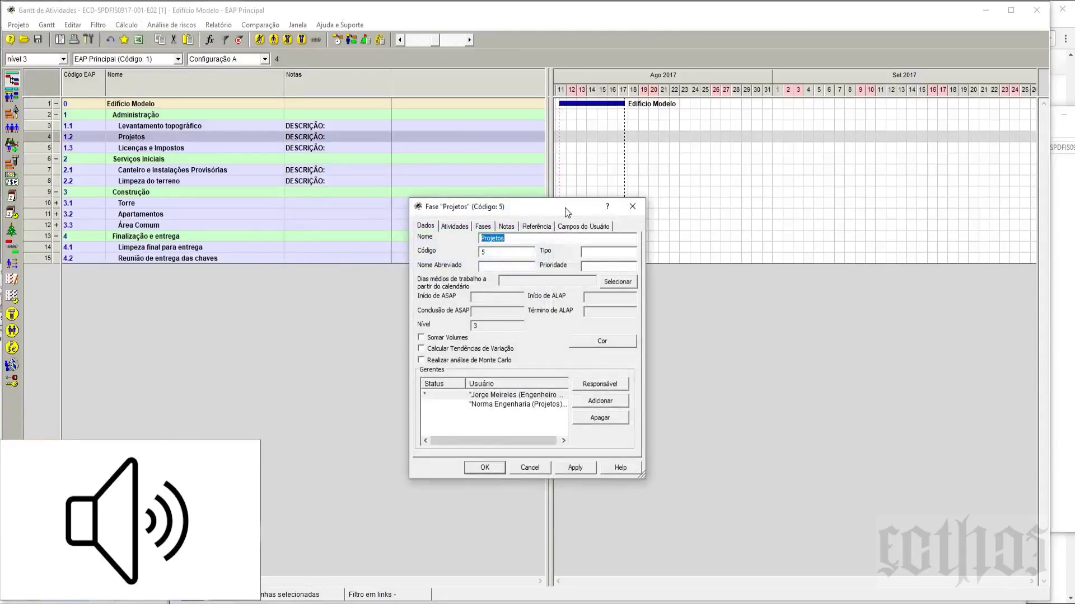
{"action": "left_click_drag", "start_coordinate": [566, 212], "coordinate": [405, 164]}
{"action": "right_click", "coordinate": [31, 137]}
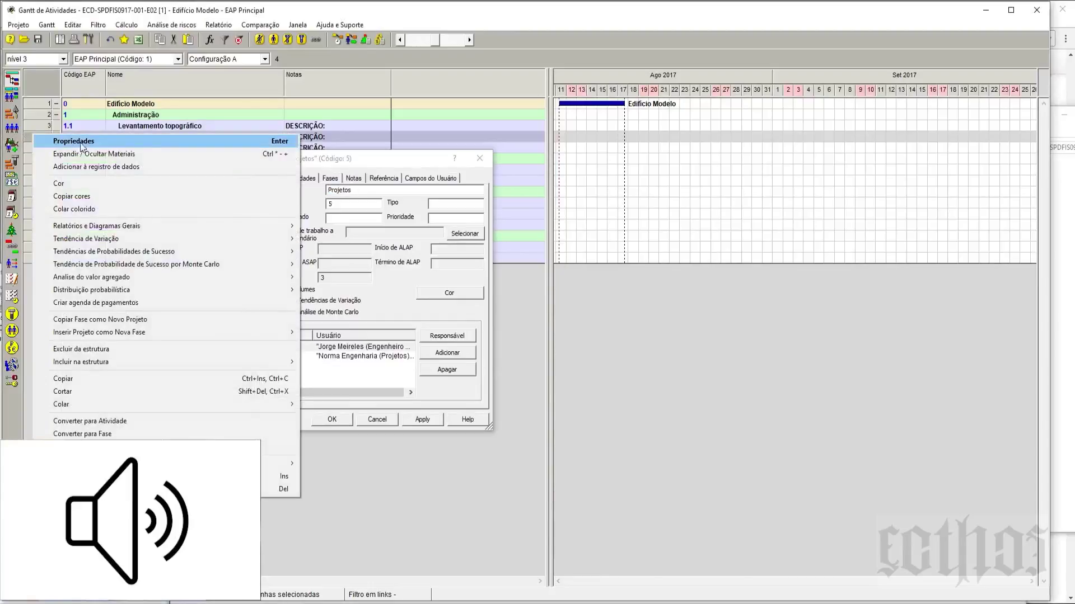
{"action": "left_click", "coordinate": [82, 145]}
{"action": "left_click", "coordinate": [356, 179]}
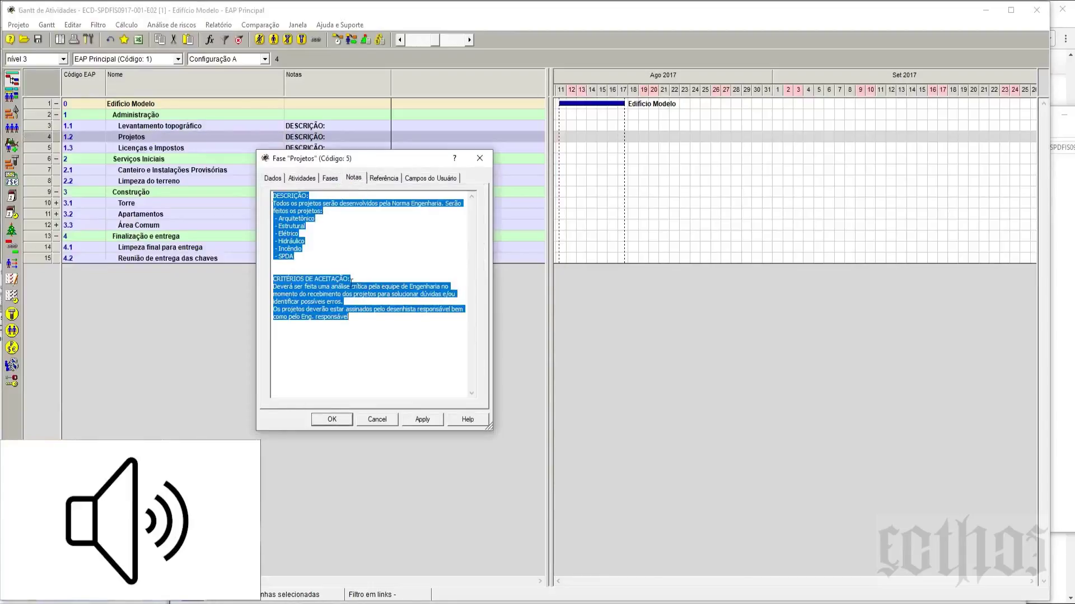
{"action": "left_click", "coordinate": [347, 255]}
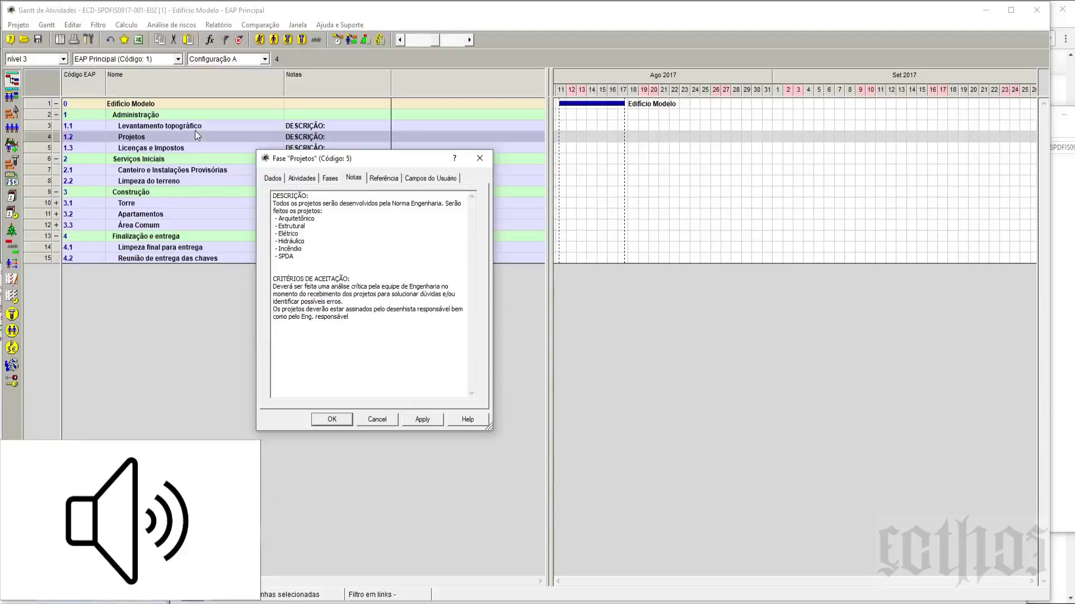
{"action": "left_click", "coordinate": [480, 158]}
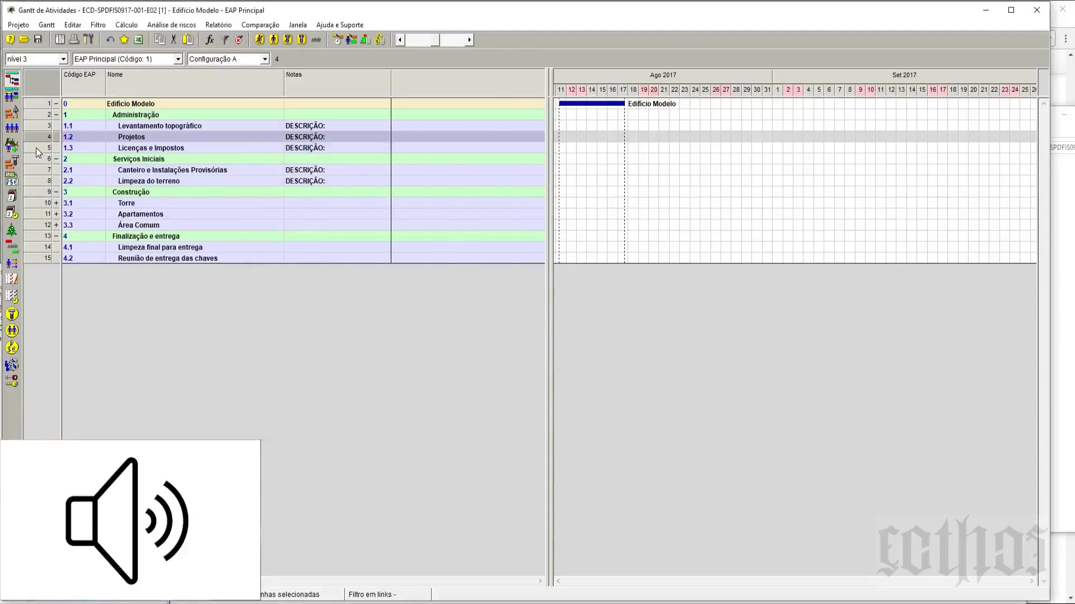
{"action": "double_click", "coordinate": [38, 147]}
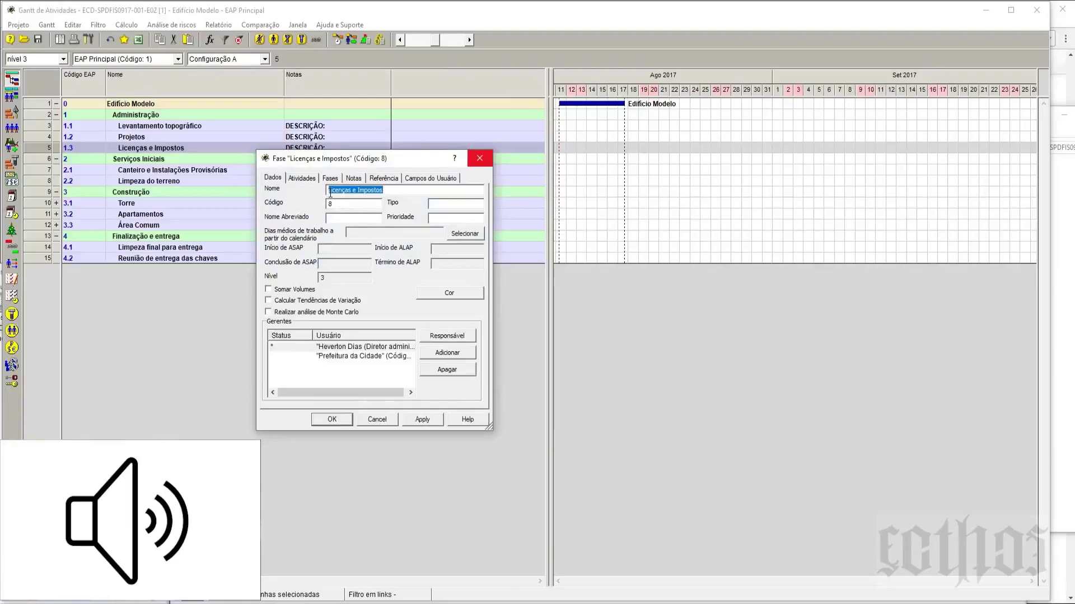
{"action": "left_click", "coordinate": [480, 158]}
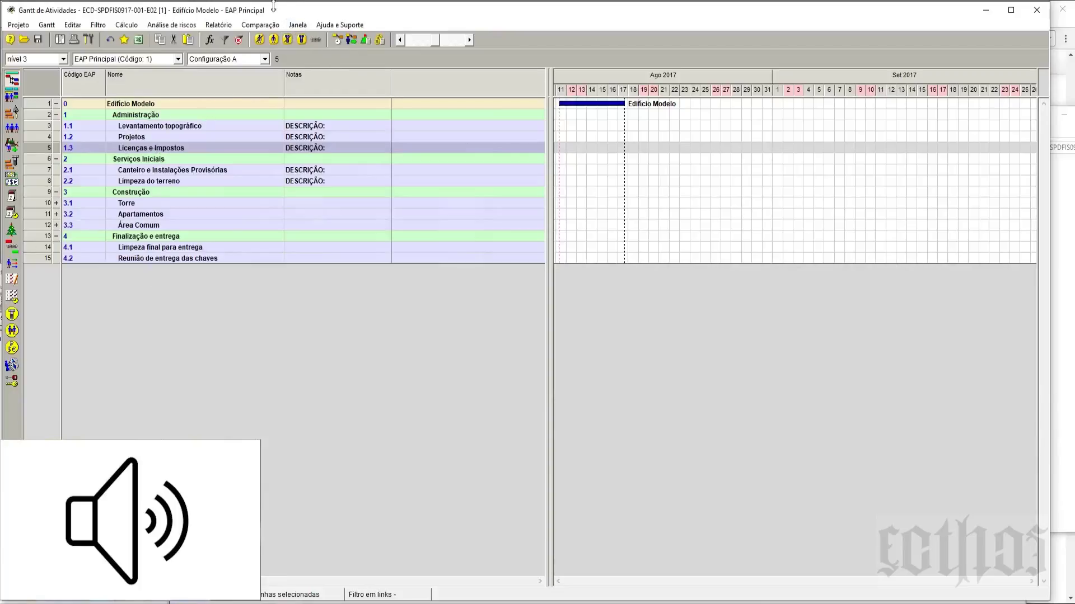
- Examine the Hierarquia Gantt colours for nível 1, nível 2 and nível 7 in the colour configuration, and close it without changes
{"action": "left_click_drag", "start_coordinate": [275, 8], "coordinate": [337, 20]}
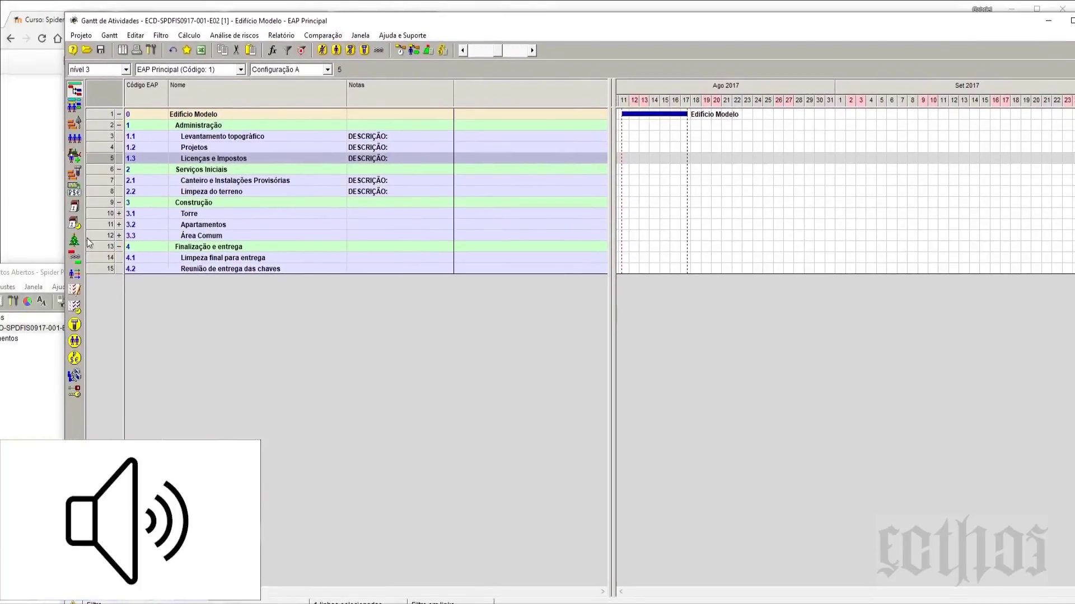
{"action": "left_click_drag", "start_coordinate": [43, 275], "coordinate": [70, 256]}
{"action": "left_click", "coordinate": [54, 282]}
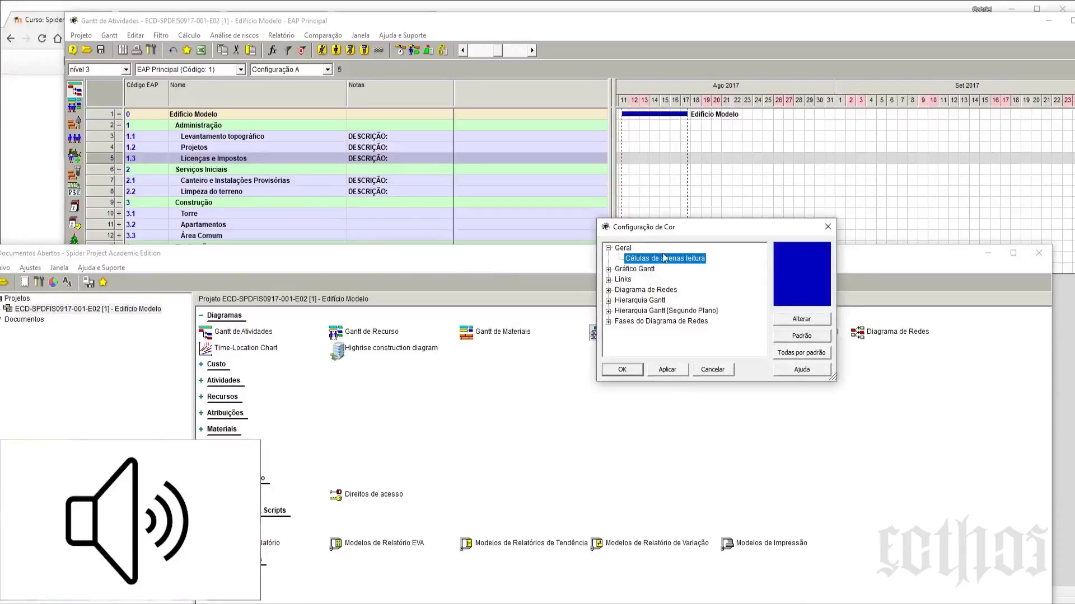
{"action": "left_click", "coordinate": [610, 271]}
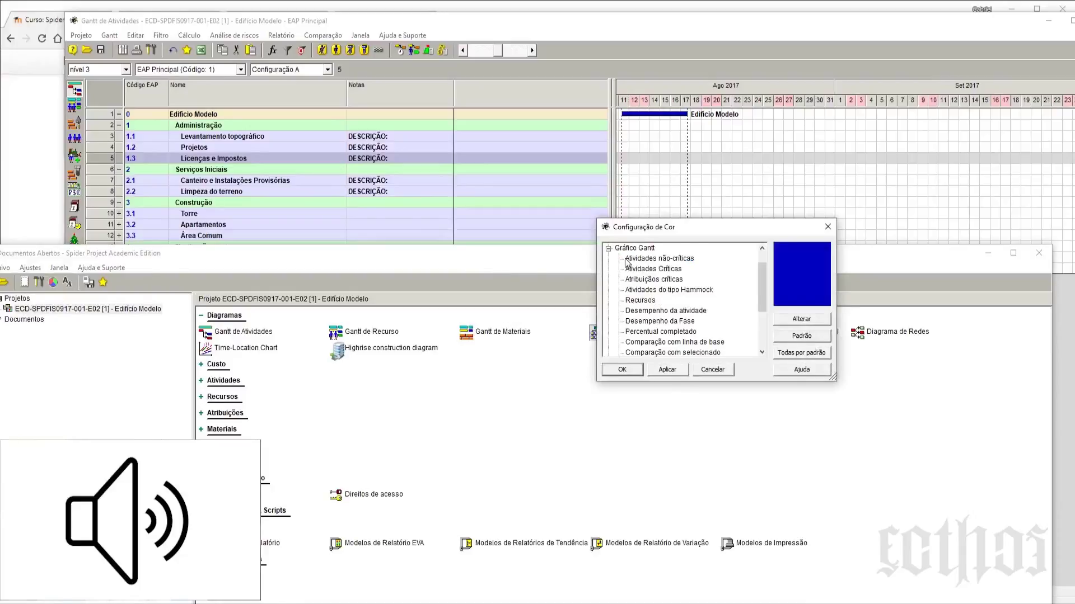
{"action": "left_click_drag", "start_coordinate": [761, 278], "coordinate": [761, 308]}
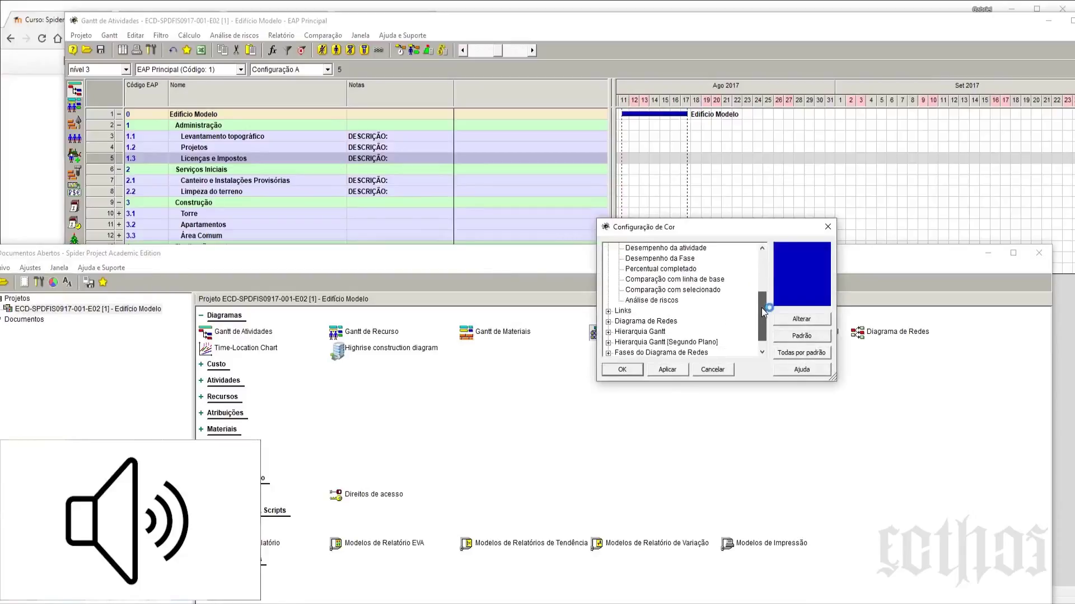
{"action": "left_click", "coordinate": [632, 332]}
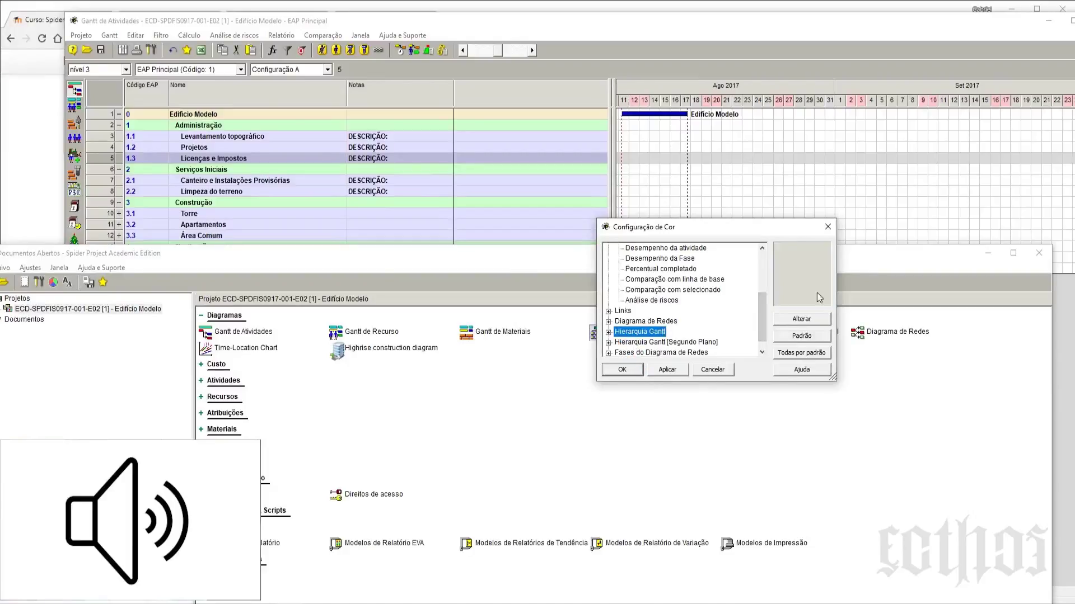
{"action": "left_click_drag", "start_coordinate": [725, 224], "coordinate": [523, 166]}
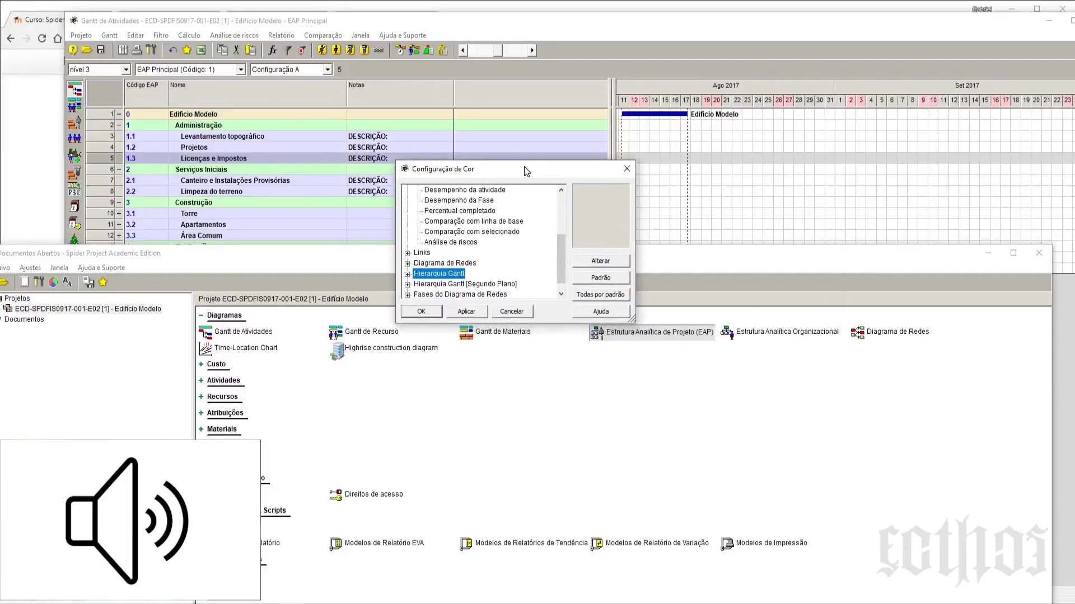
{"action": "left_click", "coordinate": [407, 274]}
{"action": "left_click", "coordinate": [439, 202]}
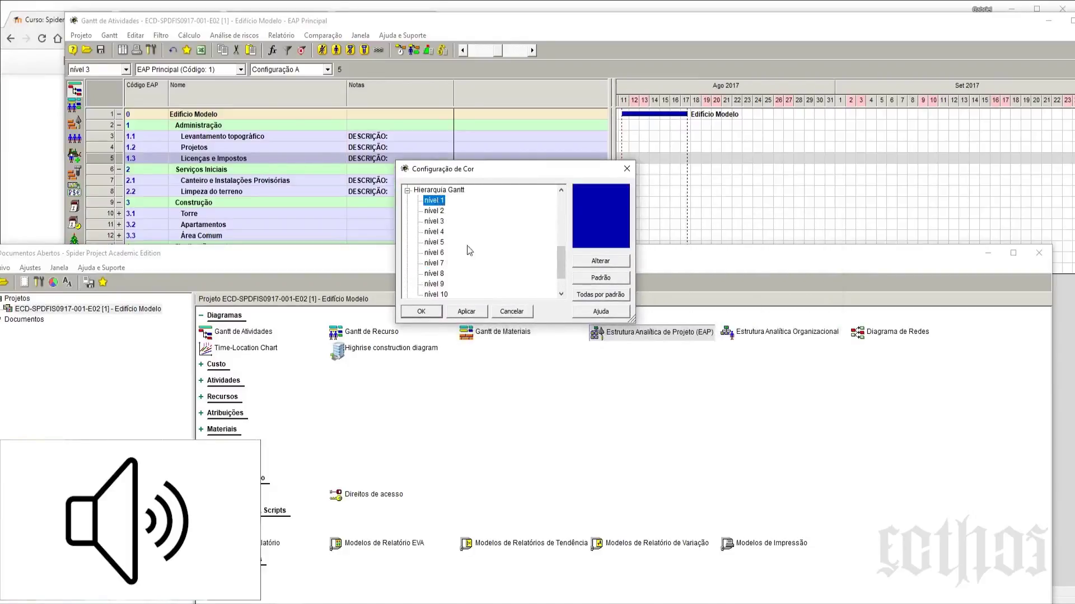
{"action": "left_click", "coordinate": [433, 211]}
{"action": "left_click", "coordinate": [435, 263]}
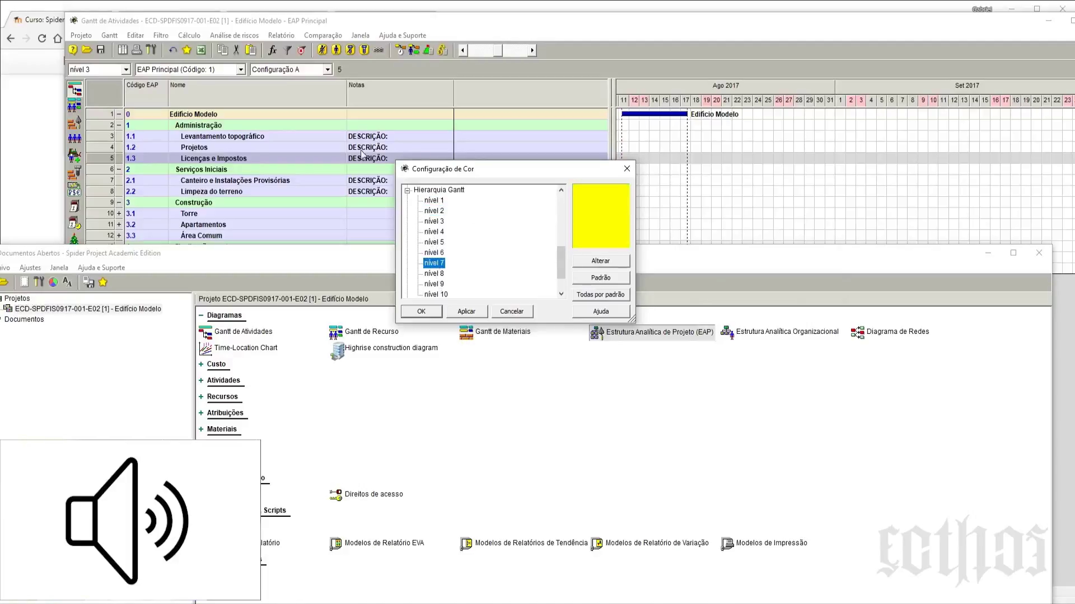
{"action": "left_click", "coordinate": [628, 169]}
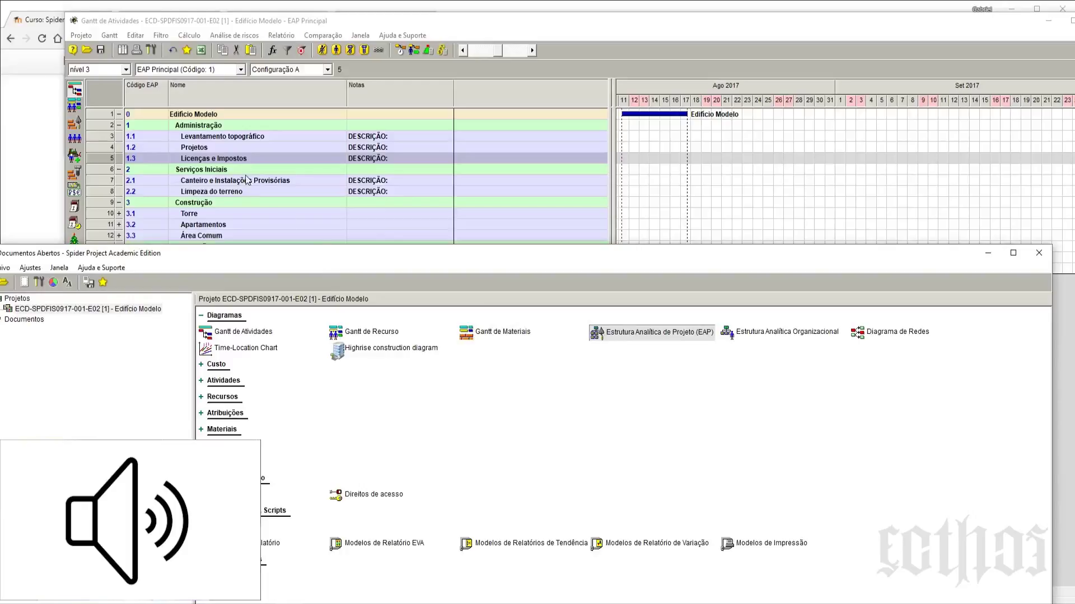
- Bring the activities Gantt window forward, maximize it and select the EAP code of Serviços Iniciais
{"action": "left_click", "coordinate": [207, 137]}
{"action": "double_click", "coordinate": [450, 16]}
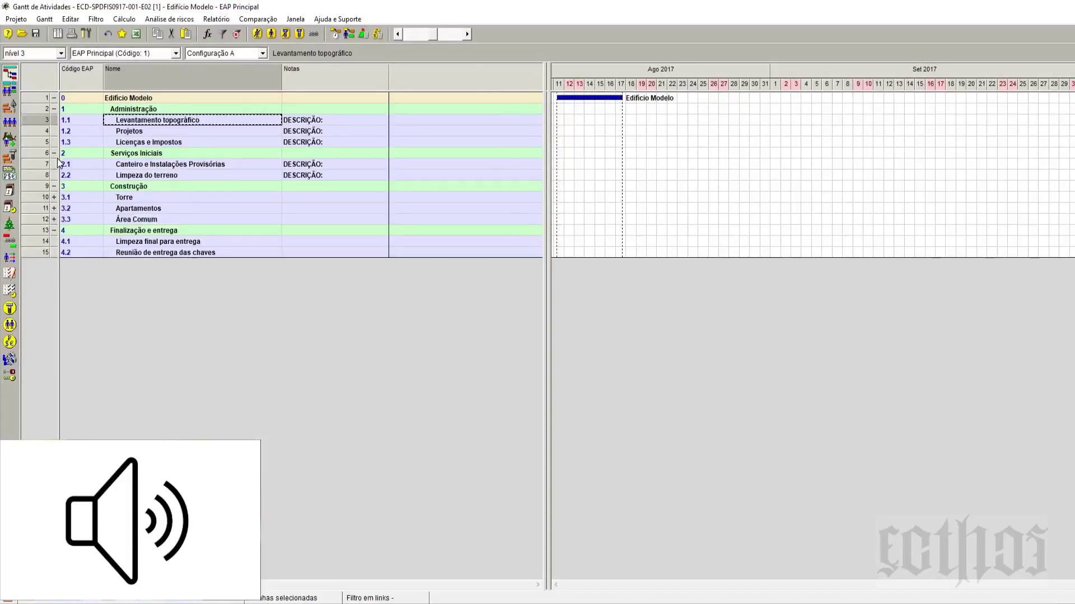
{"action": "left_click", "coordinate": [79, 154]}
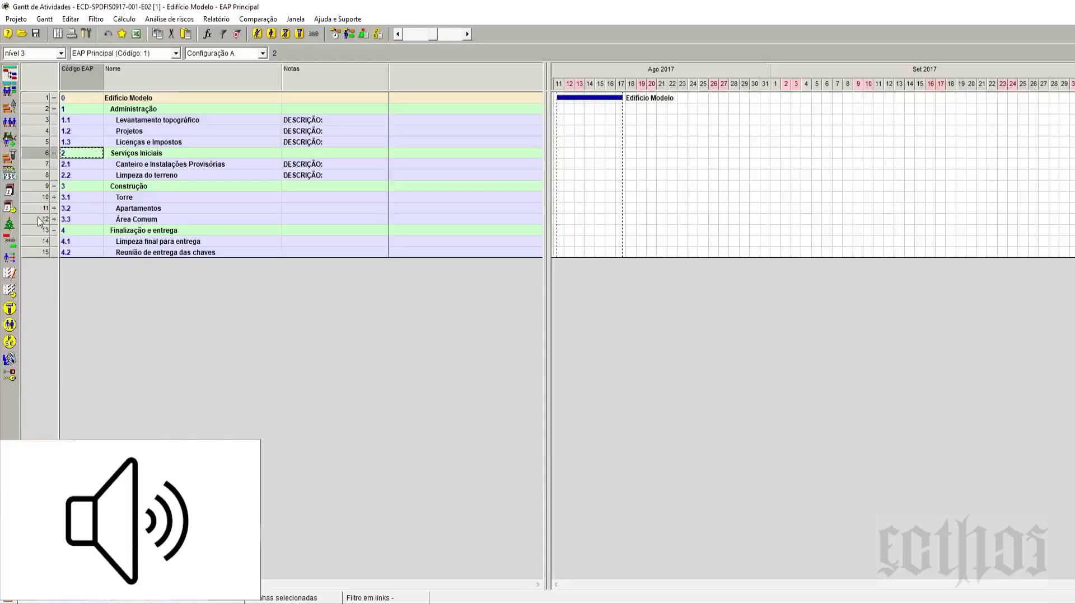
- View the Notas of the Limpeza final para entrega phase, select Reunião de entrega das chaves and close the properties
{"action": "double_click", "coordinate": [35, 239]}
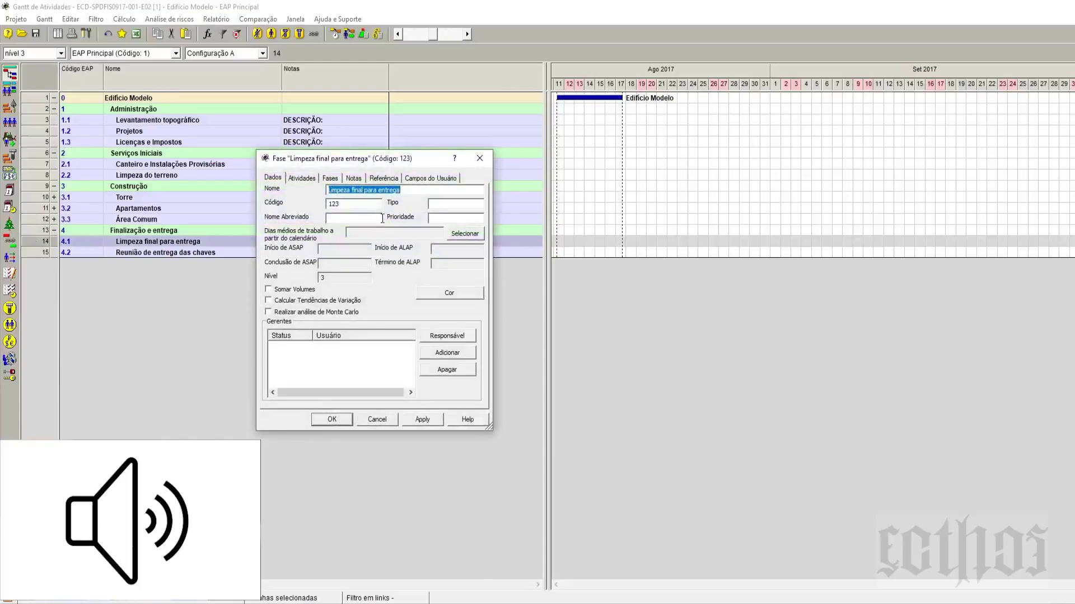
{"action": "left_click", "coordinate": [354, 178]}
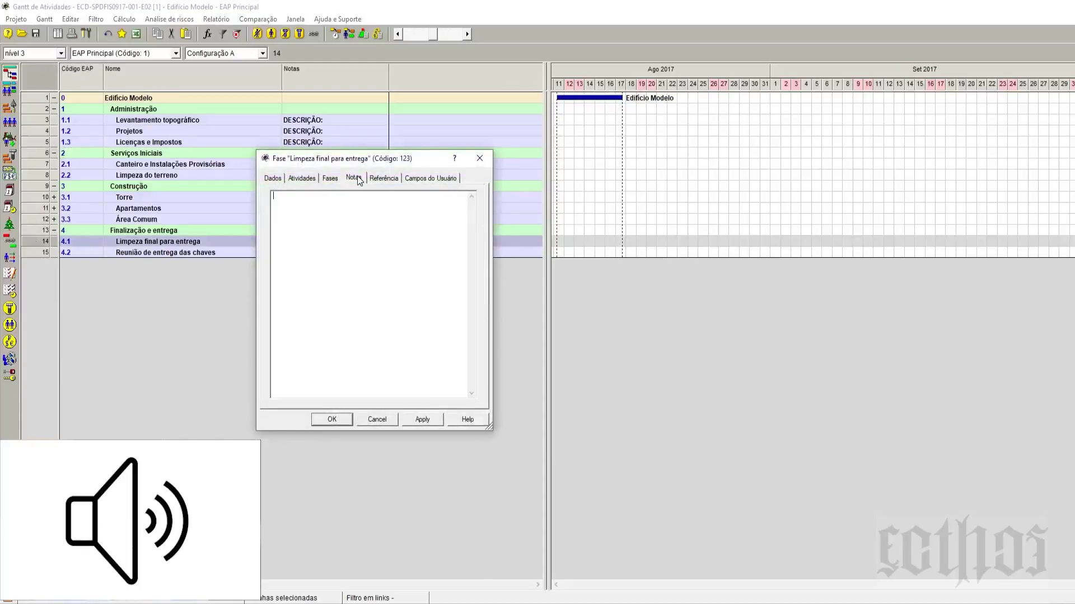
{"action": "left_click", "coordinate": [35, 252]}
{"action": "left_click", "coordinate": [480, 159]}
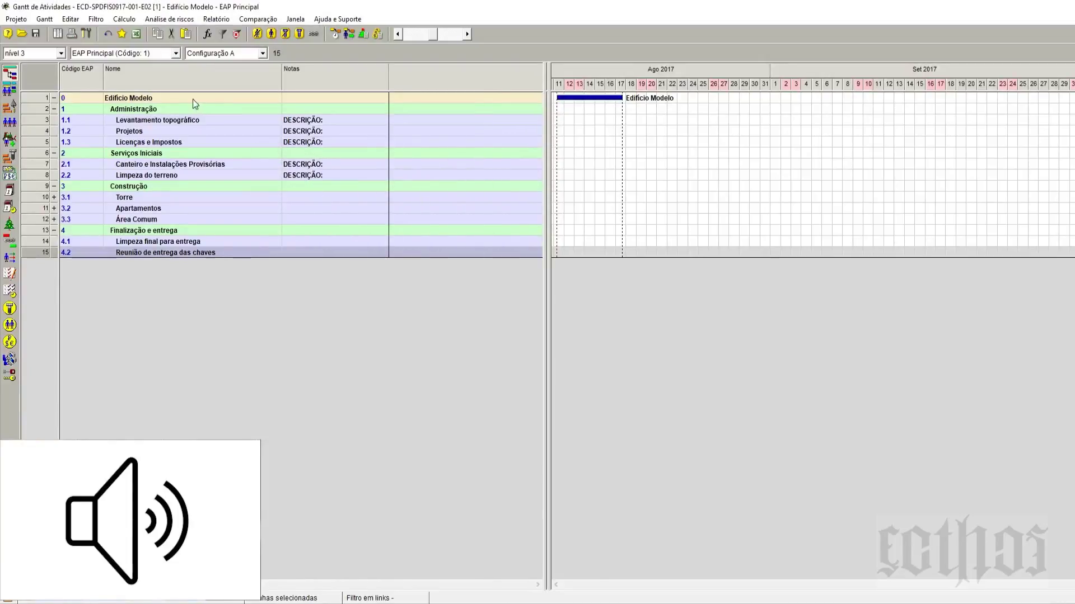
- Open the properties of the Projetos phase and display its Notas with the description and acceptance criteria
{"action": "left_click", "coordinate": [46, 132]}
{"action": "double_click", "coordinate": [45, 132]}
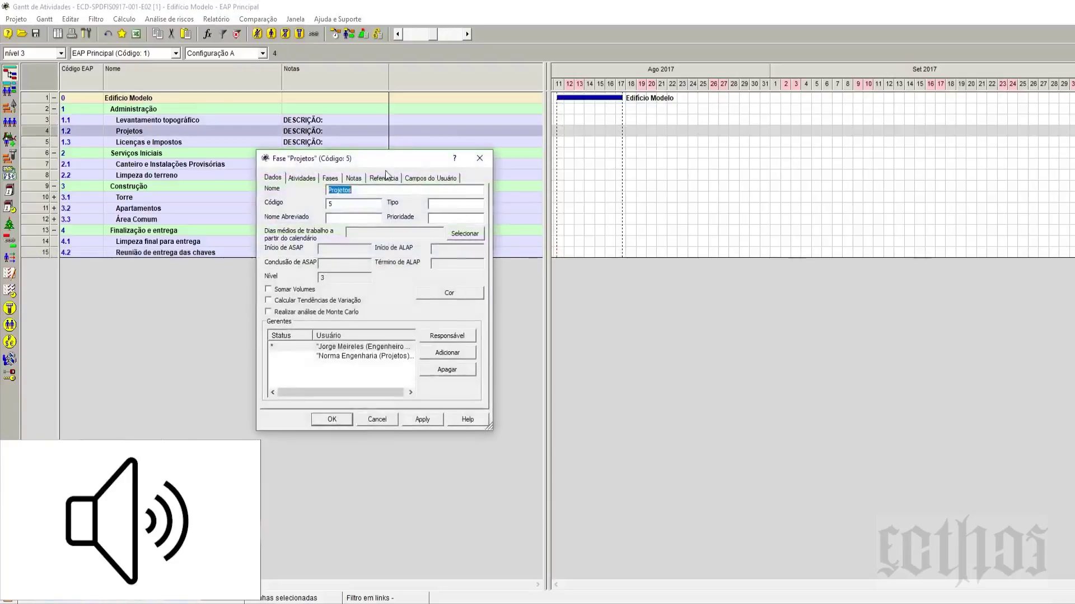
{"action": "left_click", "coordinate": [354, 178]}
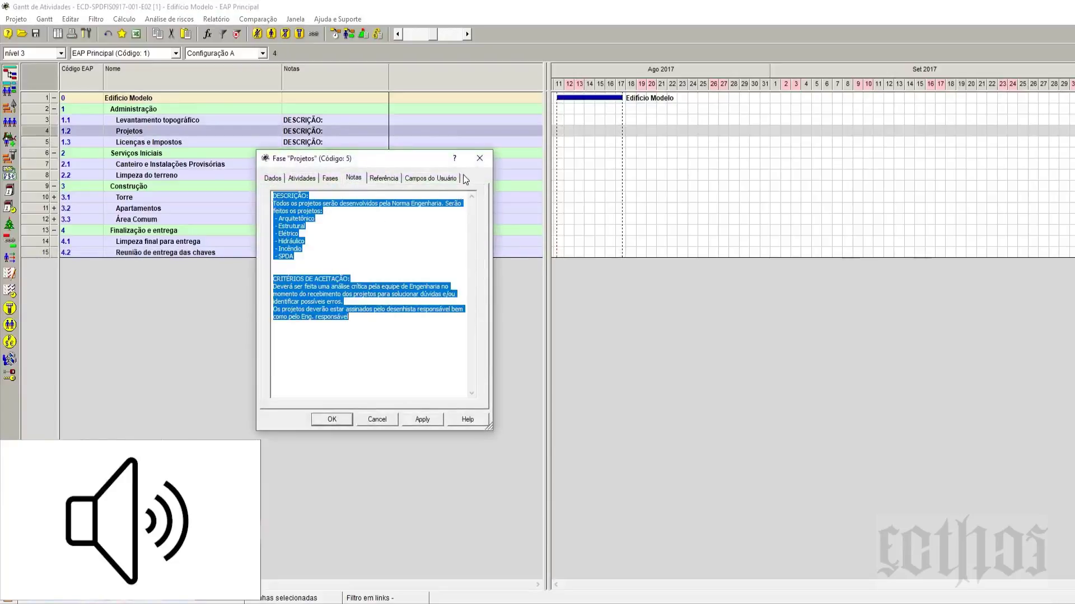
- Close the Projetos phase properties, restore the Gantt window from full screen and widen it across almost the whole screen
{"action": "left_click", "coordinate": [481, 160]}
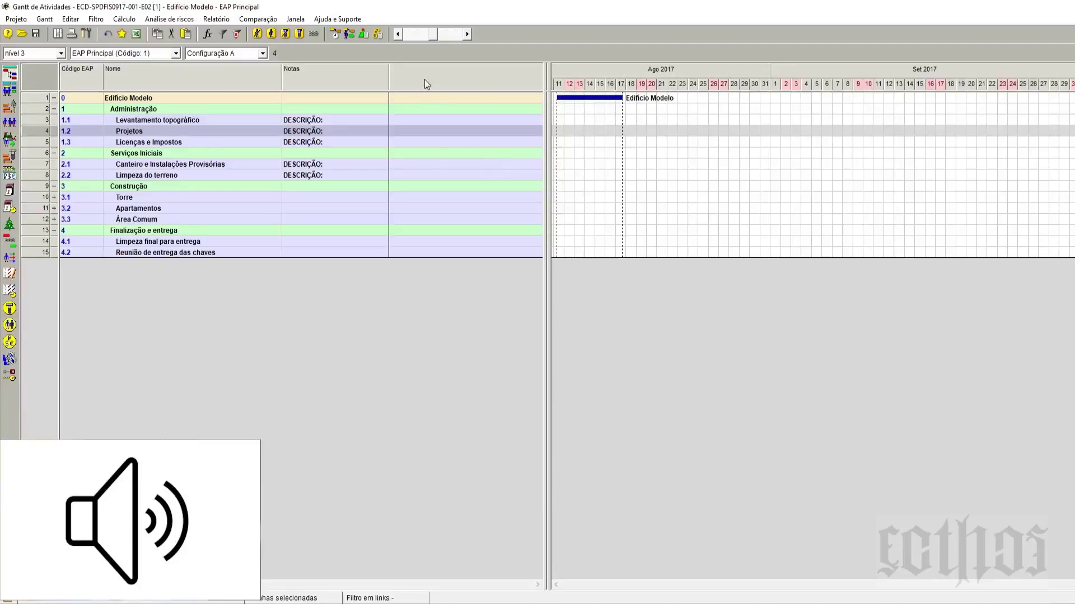
{"action": "left_click_drag", "start_coordinate": [606, 9], "coordinate": [0, 79]}
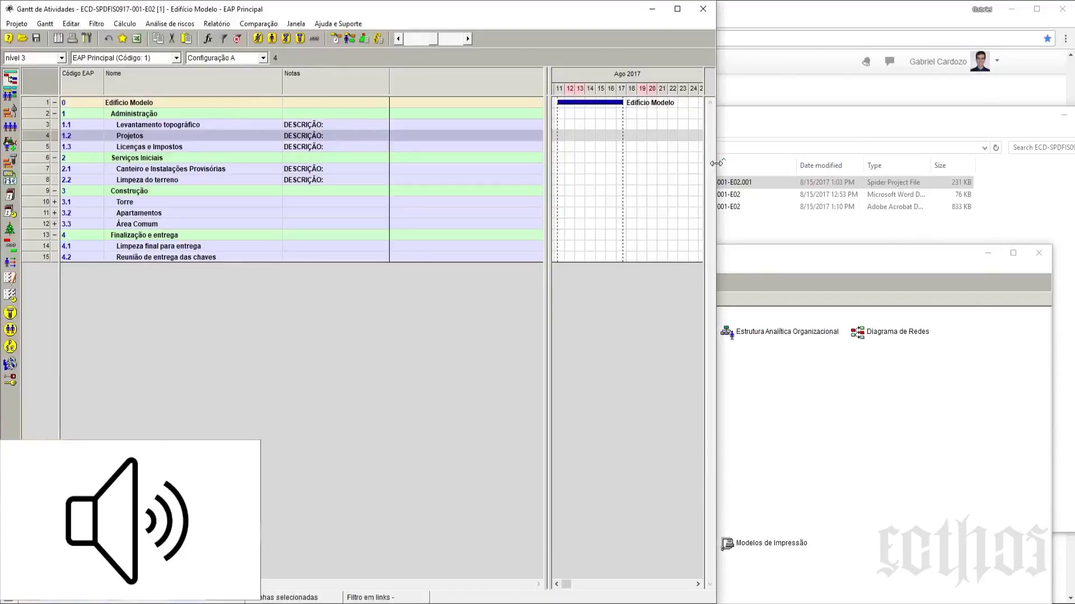
{"action": "left_click_drag", "start_coordinate": [715, 163], "coordinate": [1070, 209]}
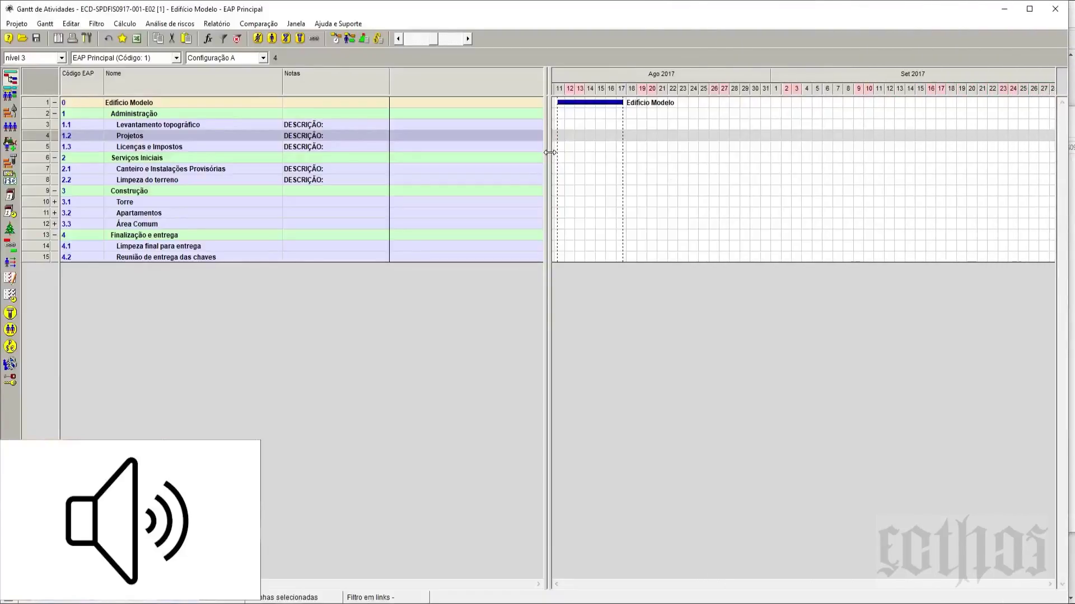
- Open up a wide second table pane between the activity table and the Gantt chart, and narrow the first table pane
{"action": "left_click_drag", "start_coordinate": [550, 153], "coordinate": [782, 178]}
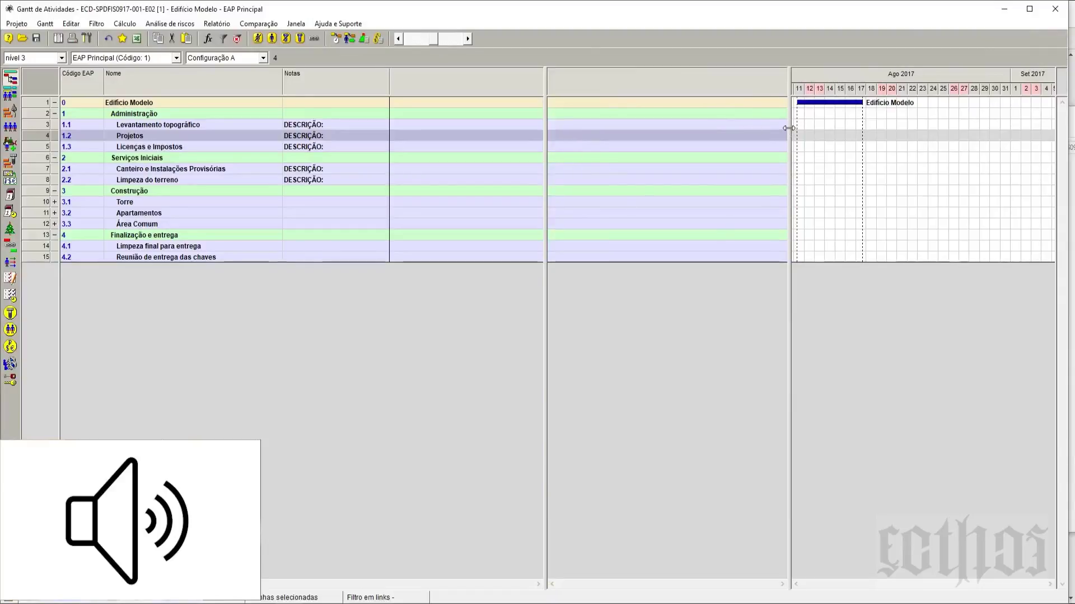
{"action": "left_click_drag", "start_coordinate": [790, 128], "coordinate": [892, 134]}
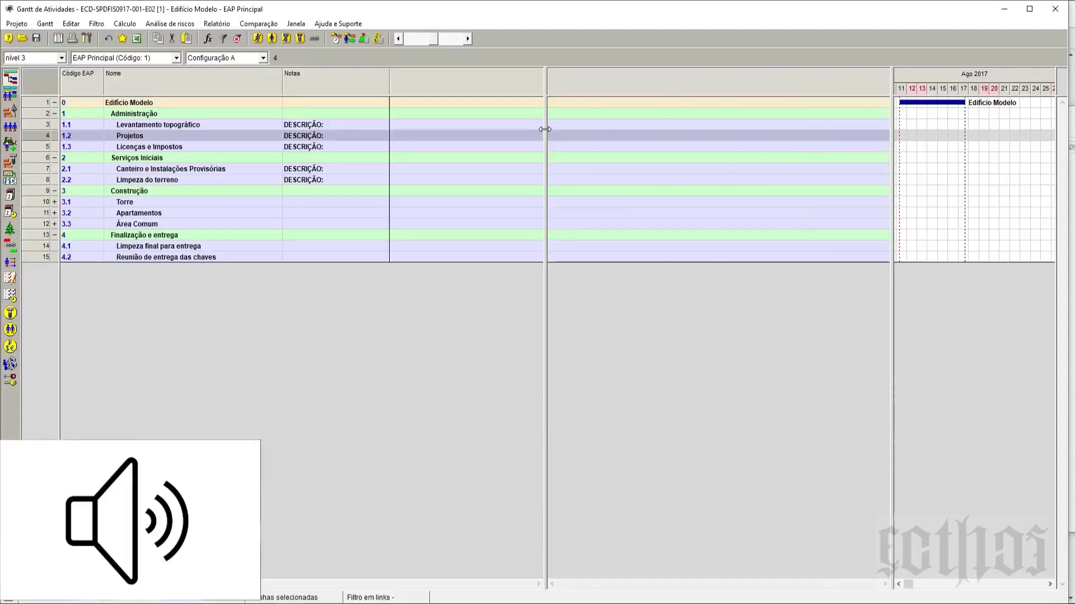
{"action": "left_click_drag", "start_coordinate": [542, 132], "coordinate": [466, 118]}
{"action": "mouse_move", "coordinate": [970, 104]}
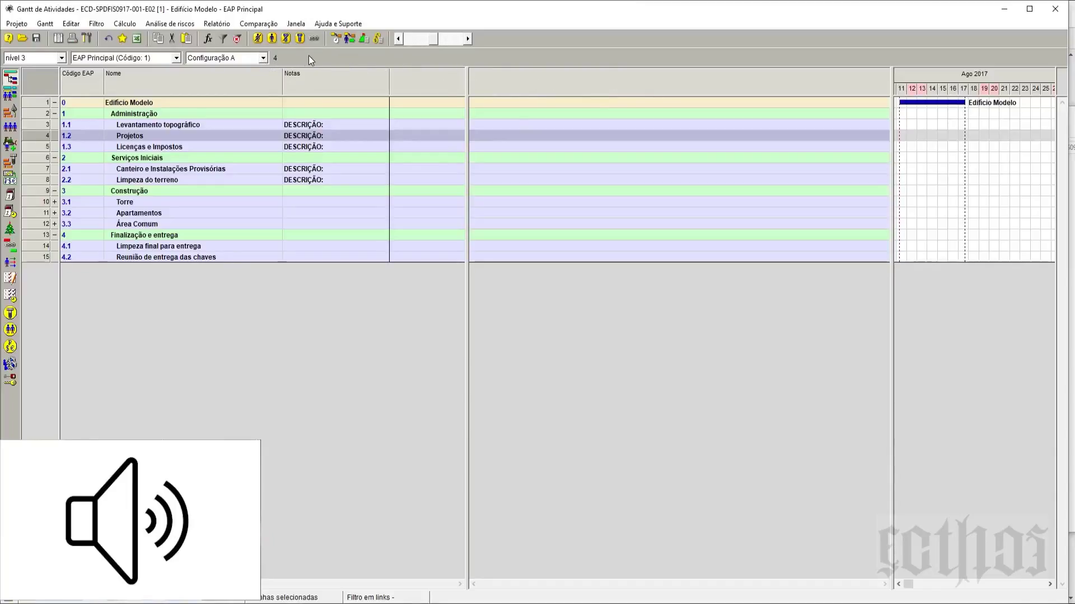
- Load Configuração A for the Gantt table and widen the second table pane slightly
{"action": "left_click", "coordinate": [262, 58]}
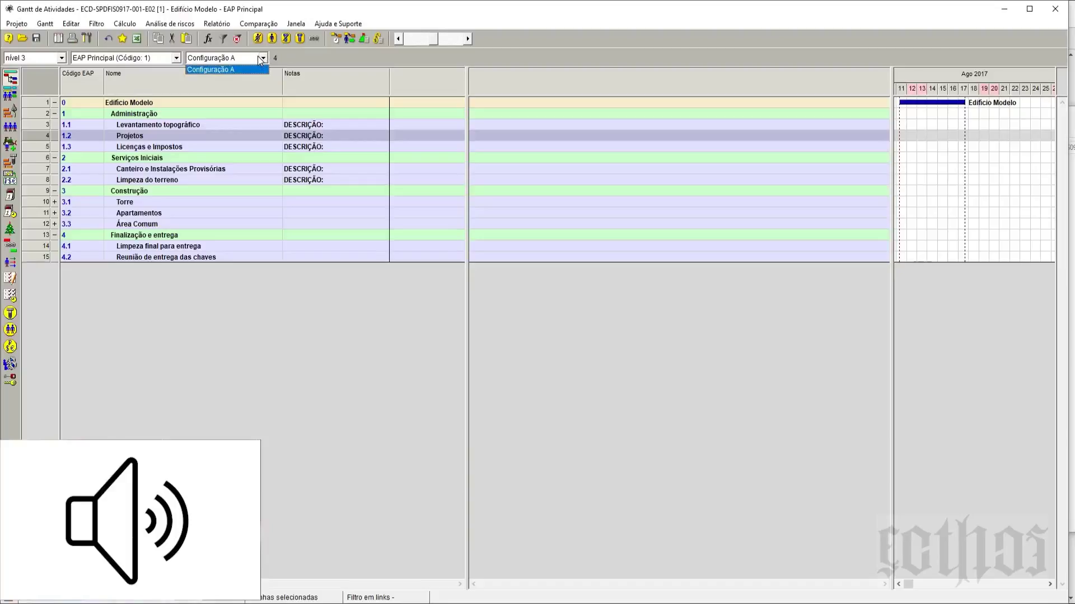
{"action": "left_click", "coordinate": [211, 69]}
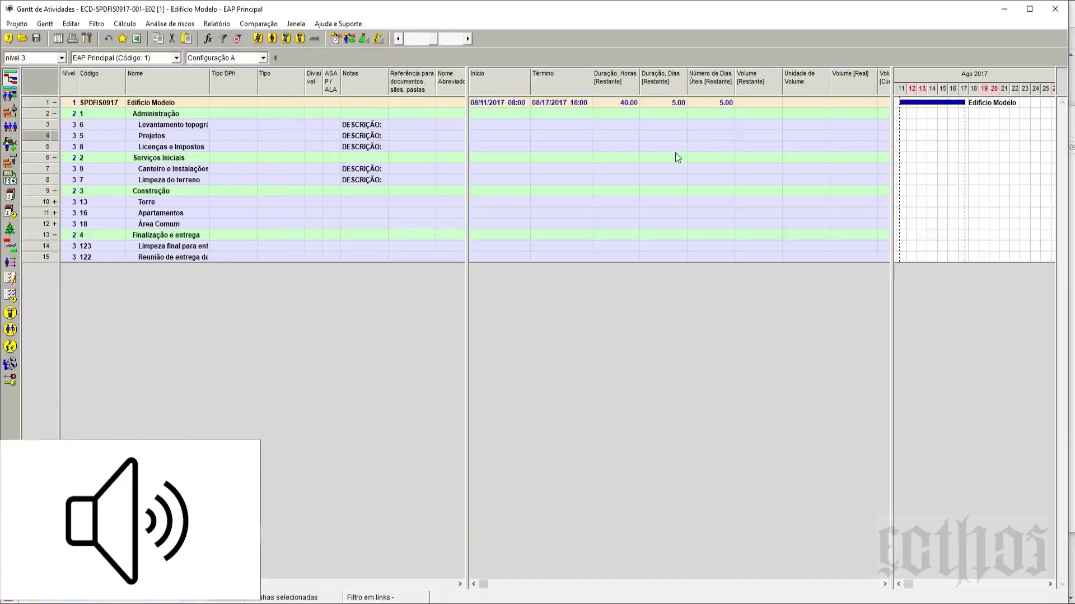
{"action": "left_click_drag", "start_coordinate": [891, 131], "coordinate": [944, 134]}
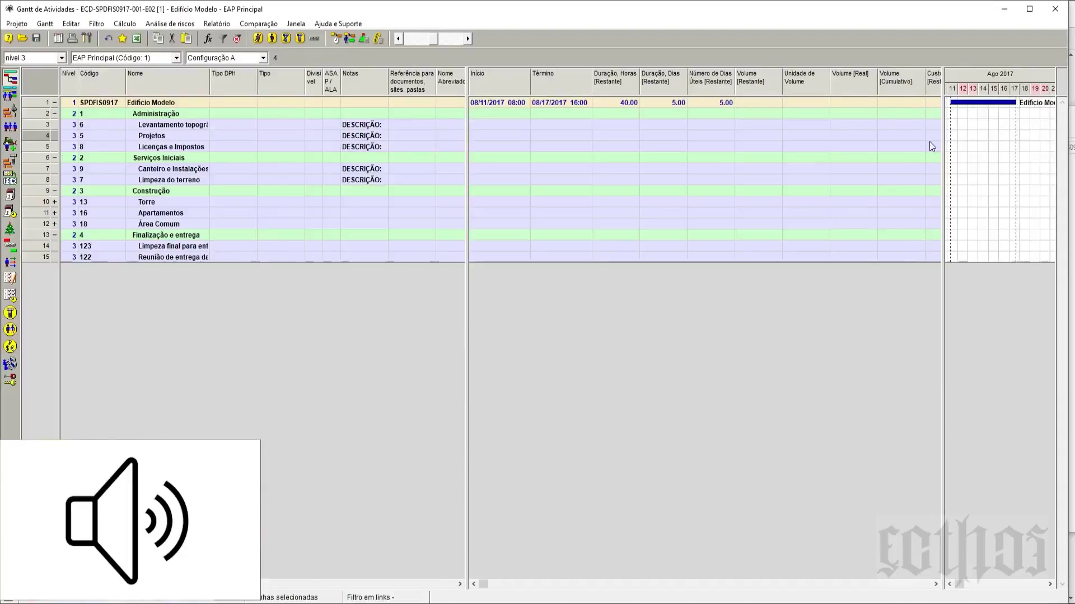
- Delete the table columns starting from Término, keeping only Nível, Código and Nome in the first pane and none in the second
{"action": "left_click", "coordinate": [551, 82]}
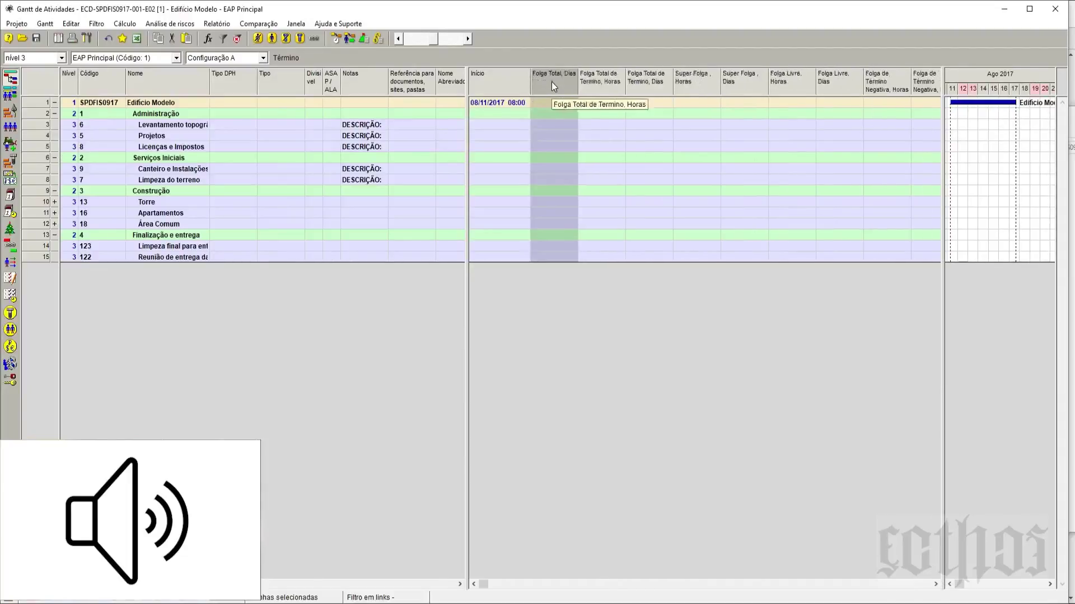
{"action": "key", "text": "Delete"}
{"action": "key", "text": "Delete"}
{"action": "key", "text": "Delete"}
{"action": "key", "text": "Delete"}
{"action": "key", "text": "Delete"}
{"action": "key", "text": "Delete"}
{"action": "key", "text": "Delete"}
{"action": "key", "text": "Delete"}
{"action": "key", "text": "Delete"}
{"action": "key", "text": "Delete"}
{"action": "key", "text": "Delete"}
{"action": "key", "text": "Delete"}
{"action": "key", "text": "Delete"}
{"action": "key", "text": "Delete"}
{"action": "key", "text": "Delete"}
{"action": "key", "text": "Delete"}
{"action": "key", "text": "Delete"}
{"action": "key", "text": "Delete"}
{"action": "key", "text": "Delete"}
{"action": "key", "text": "Delete"}
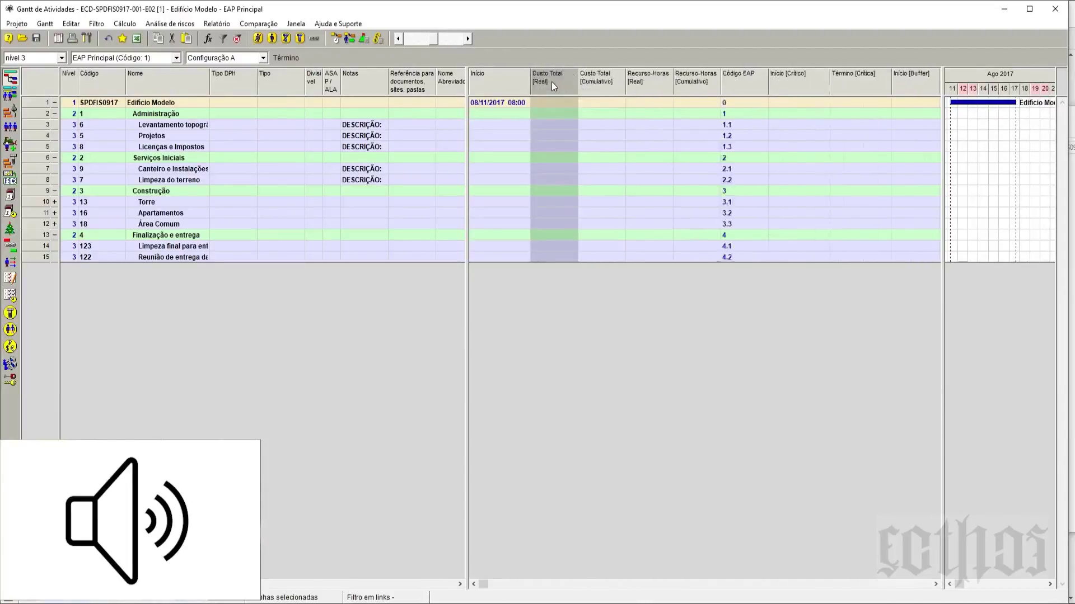
{"action": "key", "text": "Delete"}
{"action": "key", "text": "Delete"}
{"action": "key", "text": "Delete"}
{"action": "key", "text": "Delete"}
{"action": "key", "text": "Delete"}
{"action": "key", "text": "Delete"}
{"action": "key", "text": "Delete"}
{"action": "key", "text": "Delete"}
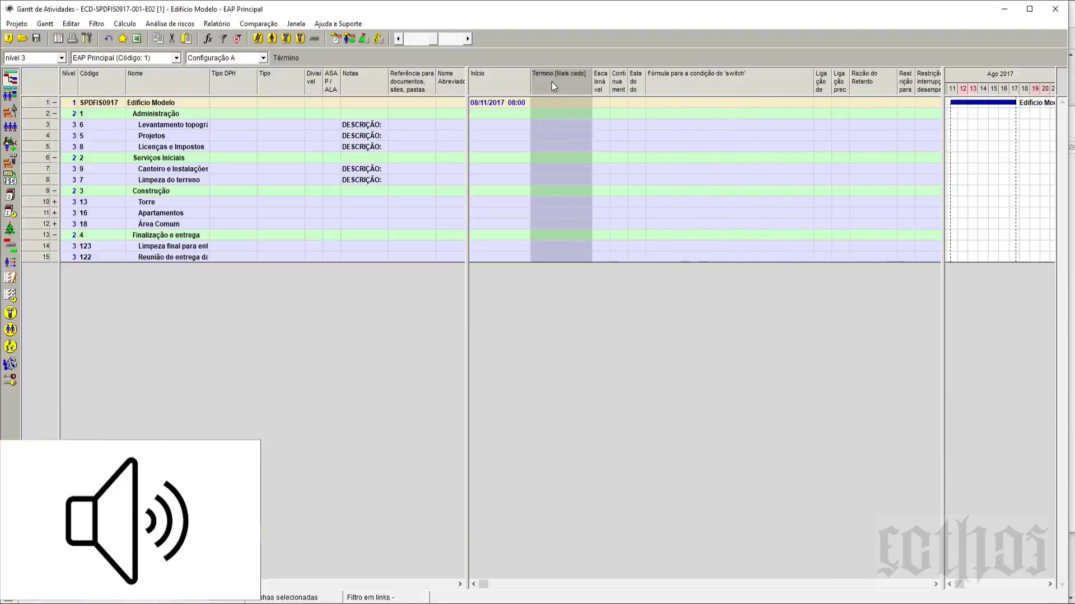
{"action": "key", "text": "Delete"}
{"action": "key", "text": "Delete"}
{"action": "key", "text": "Delete"}
{"action": "key", "text": "Delete"}
{"action": "key", "text": "Delete"}
{"action": "key", "text": "Delete"}
{"action": "key", "text": "Delete"}
{"action": "key", "text": "Delete"}
{"action": "key", "text": "Delete"}
{"action": "key", "text": "Delete"}
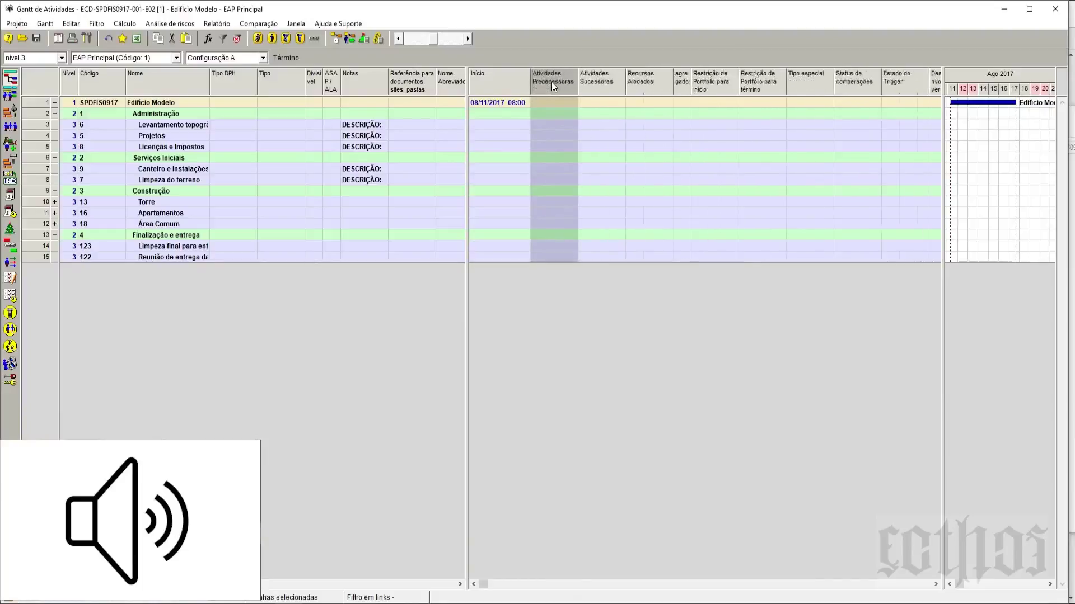
{"action": "key", "text": "Delete"}
{"action": "key", "text": "Delete"}
{"action": "key", "text": "Delete"}
{"action": "key", "text": "Delete"}
{"action": "key", "text": "Delete"}
{"action": "key", "text": "Delete"}
{"action": "key", "text": "Delete"}
{"action": "key", "text": "Delete"}
{"action": "key", "text": "Delete"}
{"action": "key", "text": "Delete"}
{"action": "key", "text": "Delete"}
{"action": "key", "text": "Delete"}
{"action": "key", "text": "Delete"}
{"action": "key", "text": "Delete"}
{"action": "key", "text": "Delete"}
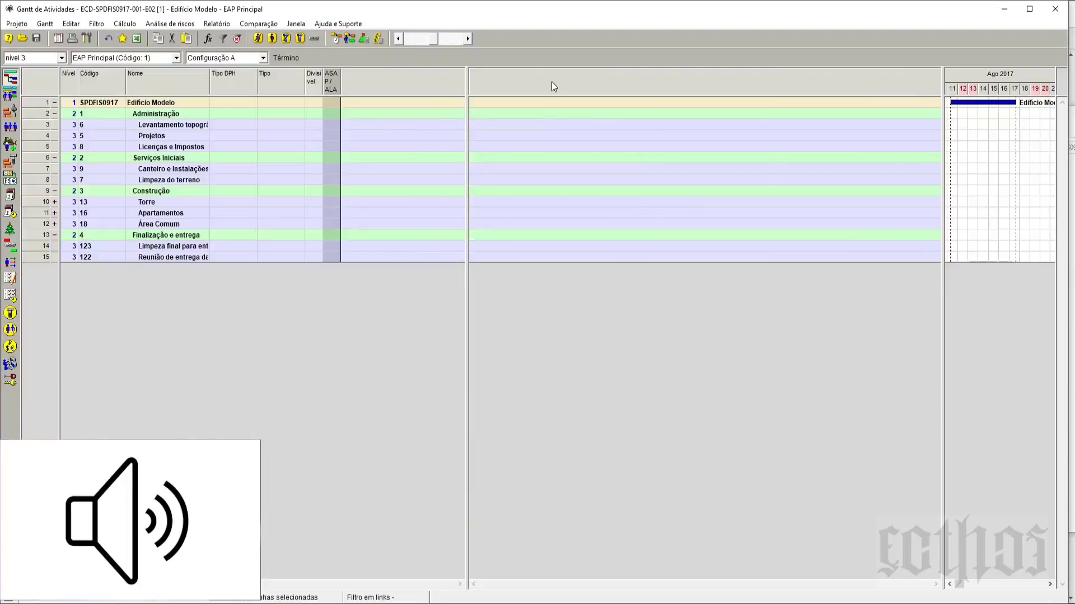
{"action": "key", "text": "Delete"}
{"action": "key", "text": "Delete"}
{"action": "key", "text": "Delete"}
{"action": "key", "text": "Delete"}
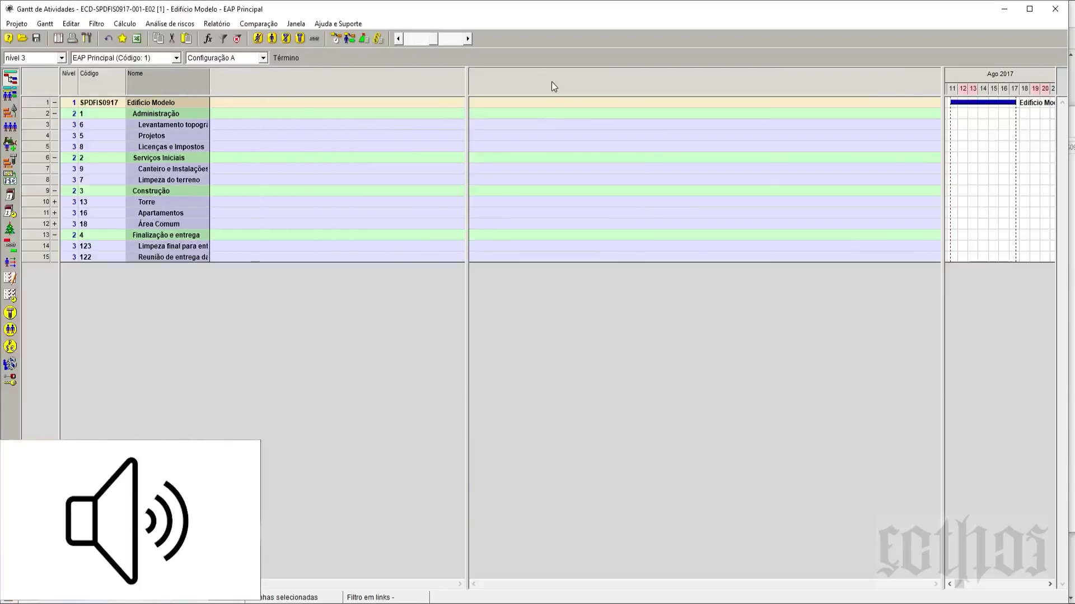
- Save the reduced column layout in the project as the current configuration
{"action": "left_click", "coordinate": [44, 24]}
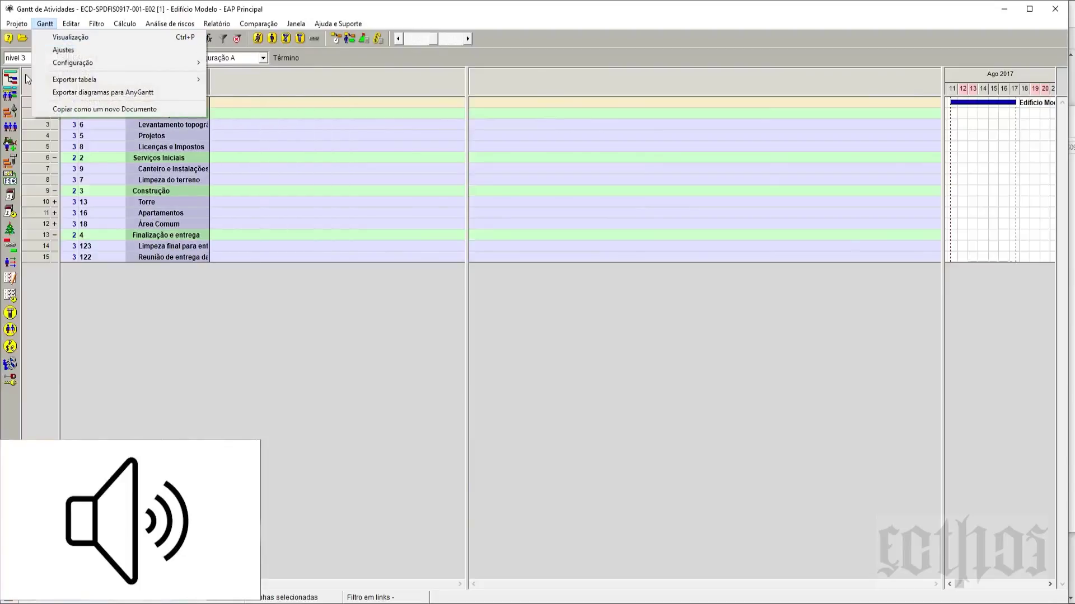
{"action": "mouse_move", "coordinate": [95, 61]}
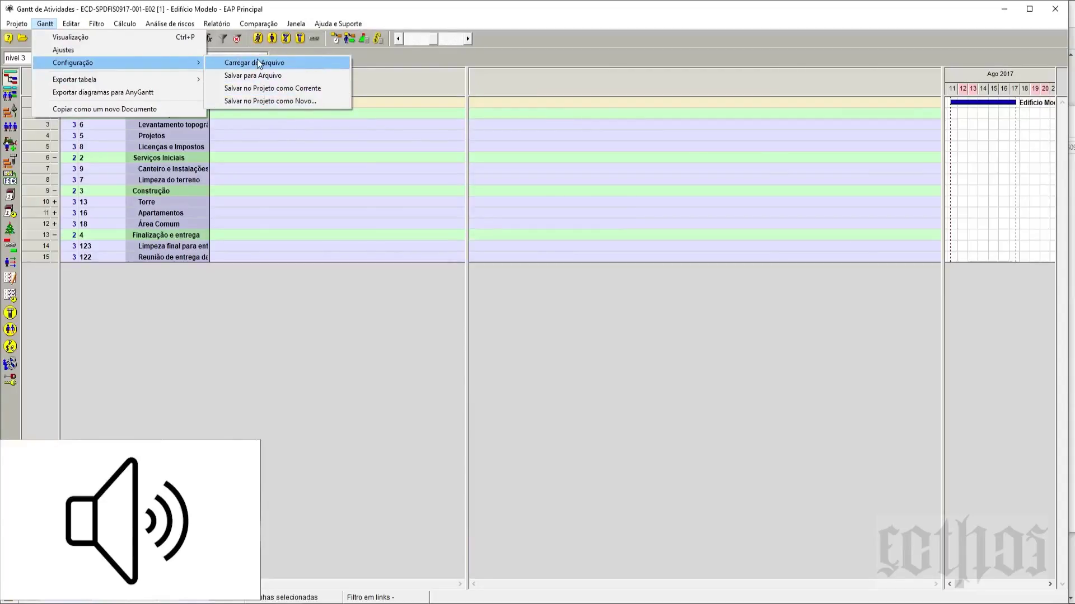
{"action": "left_click", "coordinate": [331, 89]}
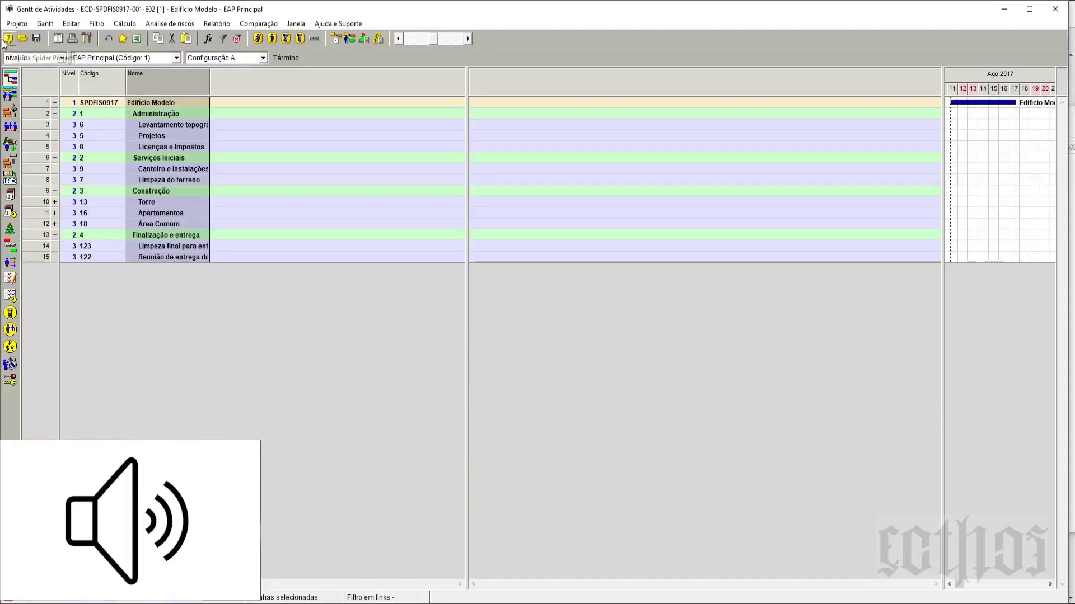
{"action": "left_click", "coordinate": [45, 23]}
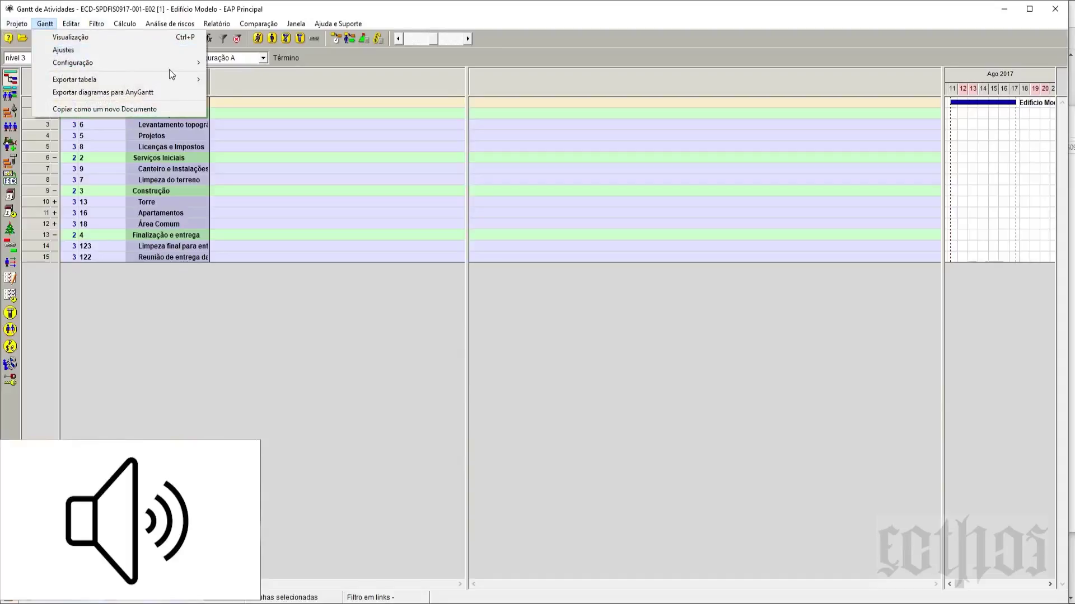
{"action": "mouse_move", "coordinate": [175, 64]}
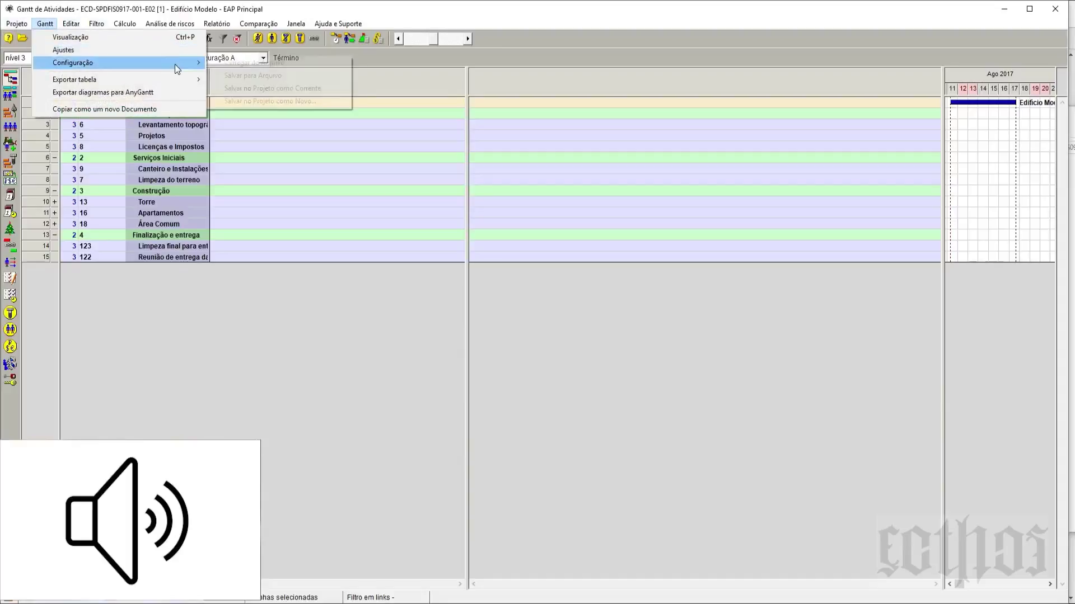
{"action": "left_click", "coordinate": [302, 103]}
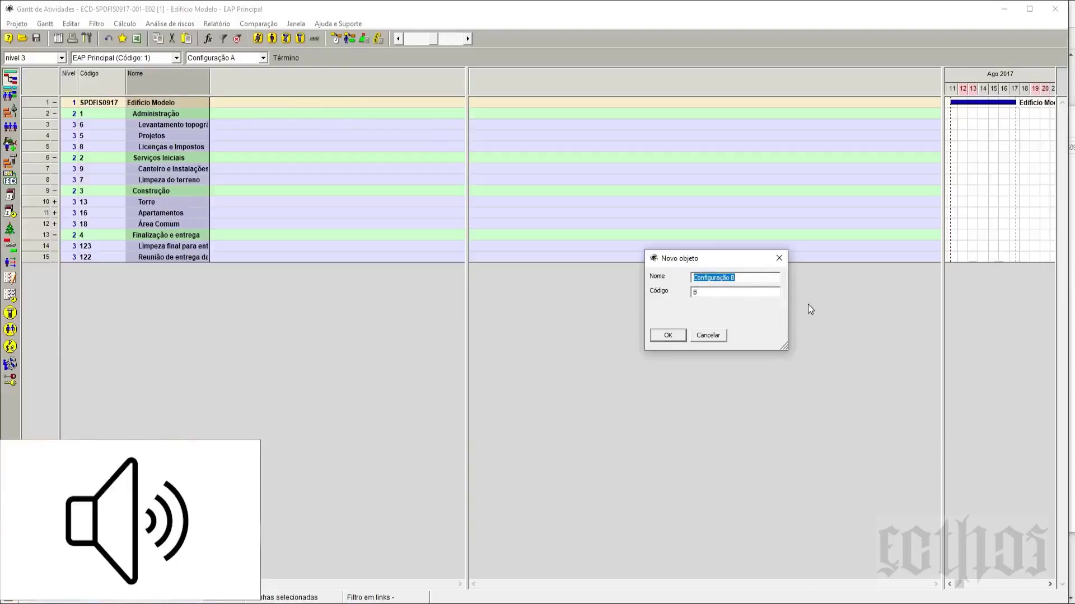
{"action": "left_click", "coordinate": [779, 259]}
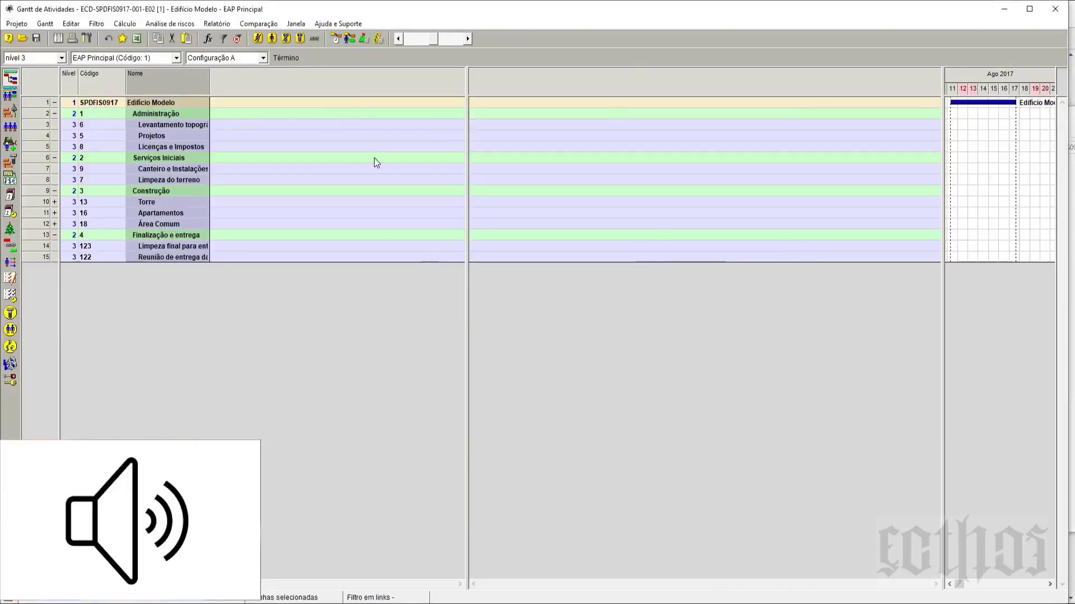
- Show the Código EAP field in the empty second table pane and narrow the first pane to just beyond the Nome column
{"action": "right_click", "coordinate": [557, 88]}
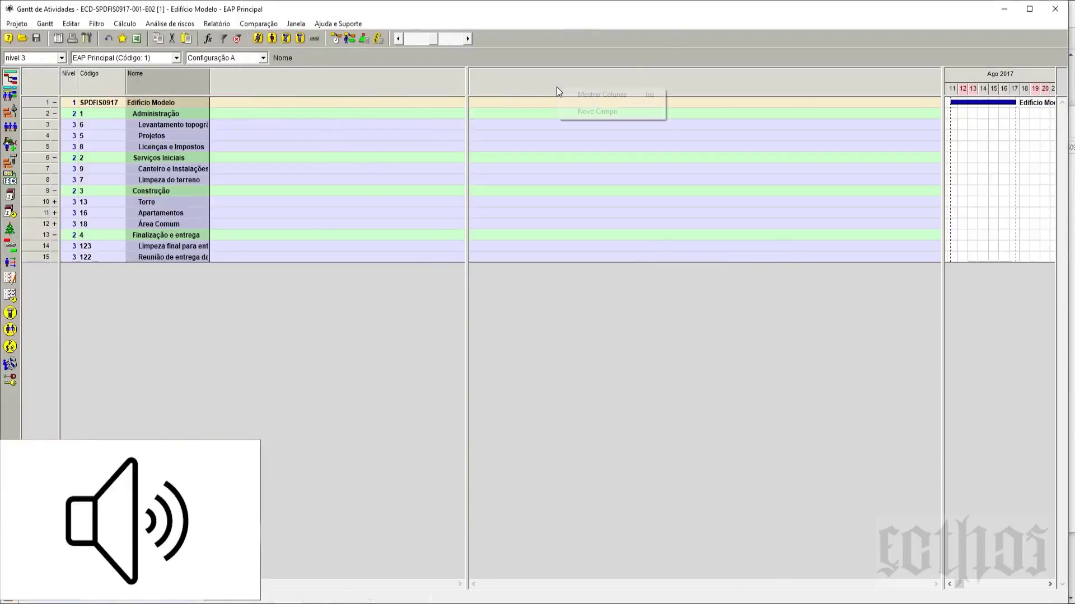
{"action": "left_click", "coordinate": [572, 96]}
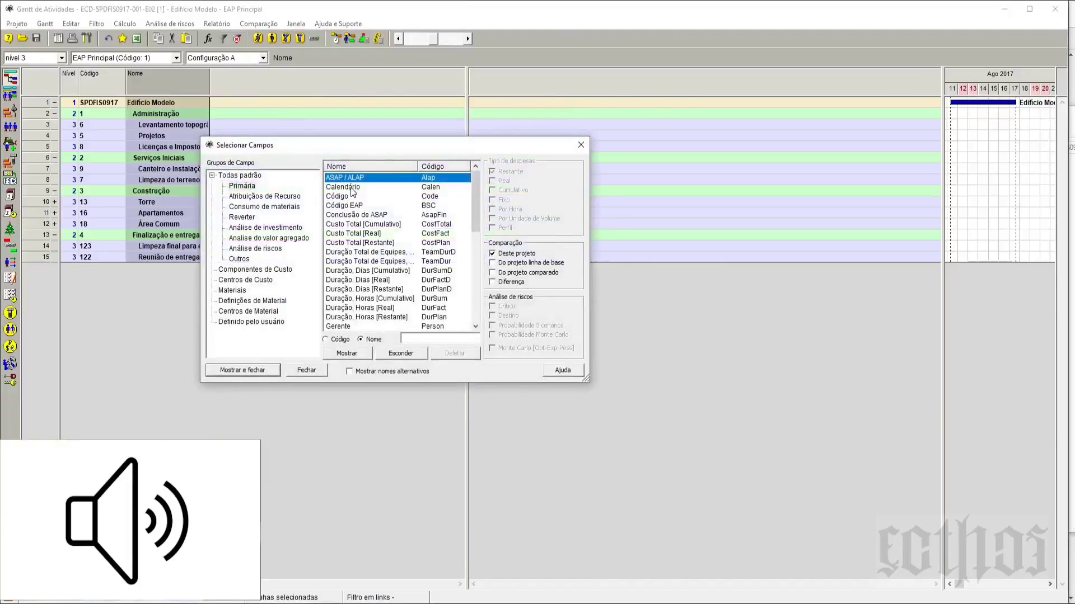
{"action": "left_click_drag", "start_coordinate": [371, 153], "coordinate": [661, 151]}
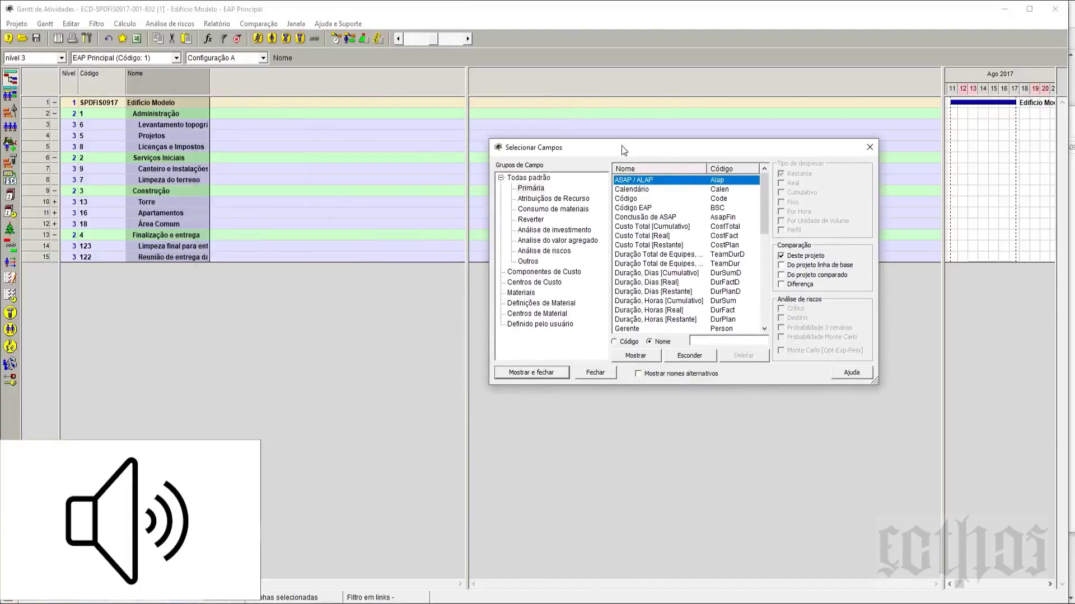
{"action": "double_click", "coordinate": [654, 209]}
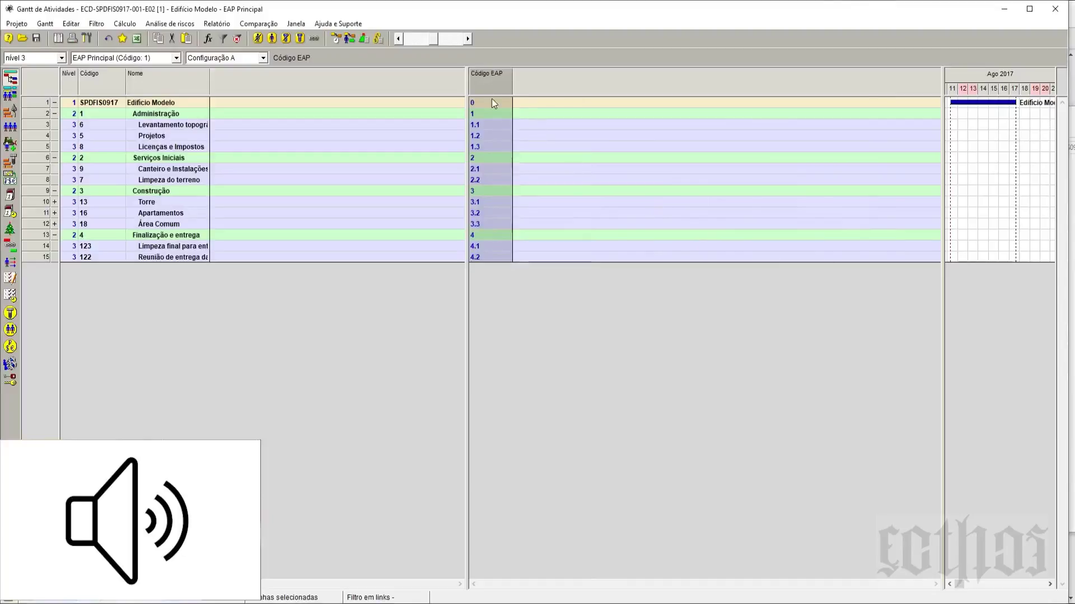
{"action": "left_click_drag", "start_coordinate": [465, 99], "coordinate": [262, 99]}
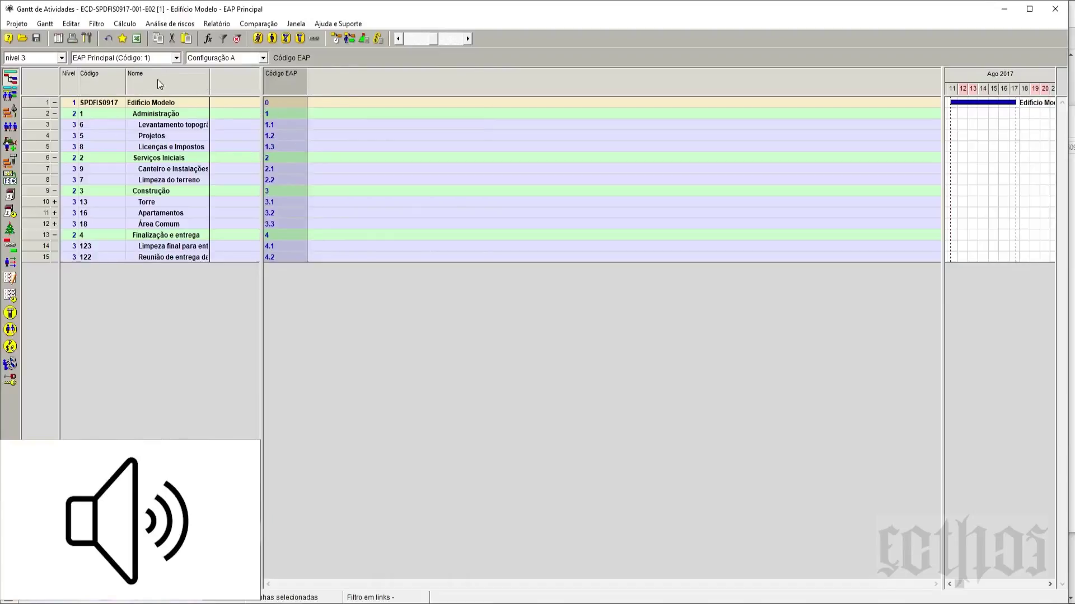
- Save the layout in the project as a new configuration named WBS Code
{"action": "left_click", "coordinate": [49, 26]}
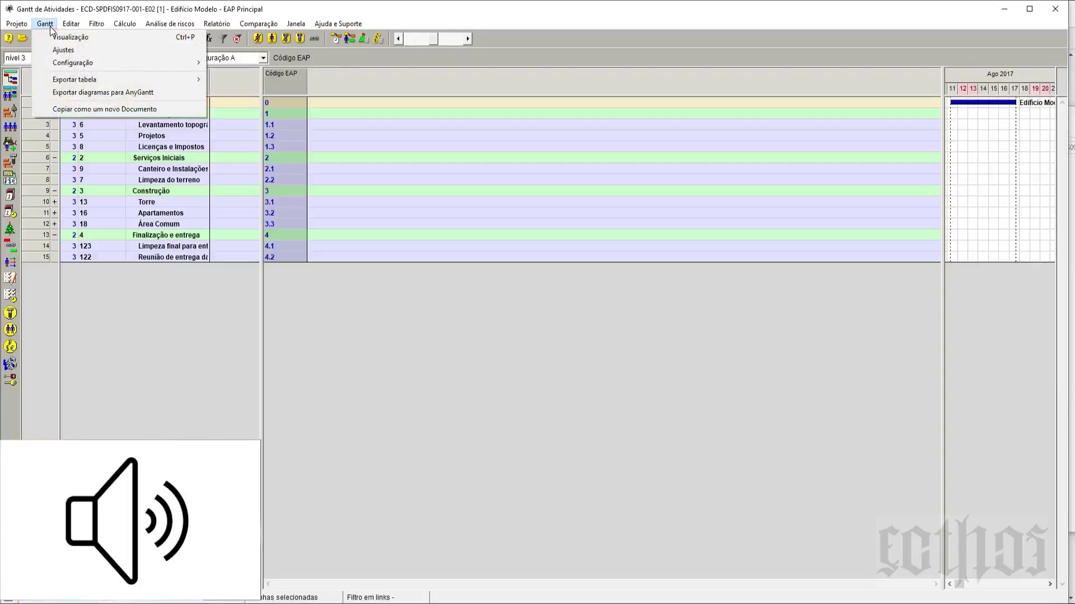
{"action": "left_click", "coordinate": [267, 99]}
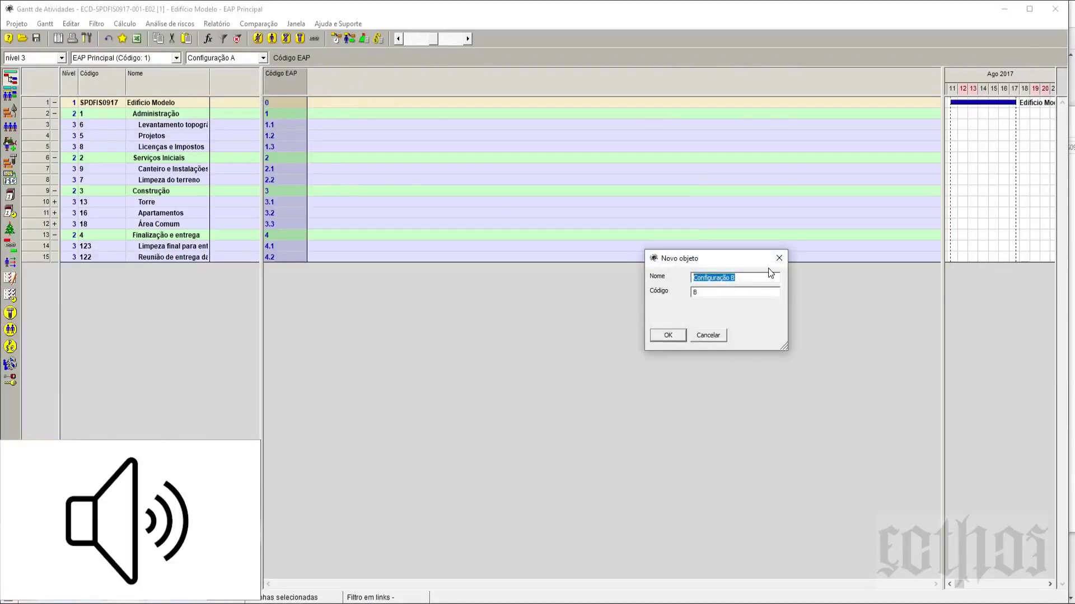
{"action": "type", "text": "WBS Code"}
{"action": "left_click", "coordinate": [678, 337]}
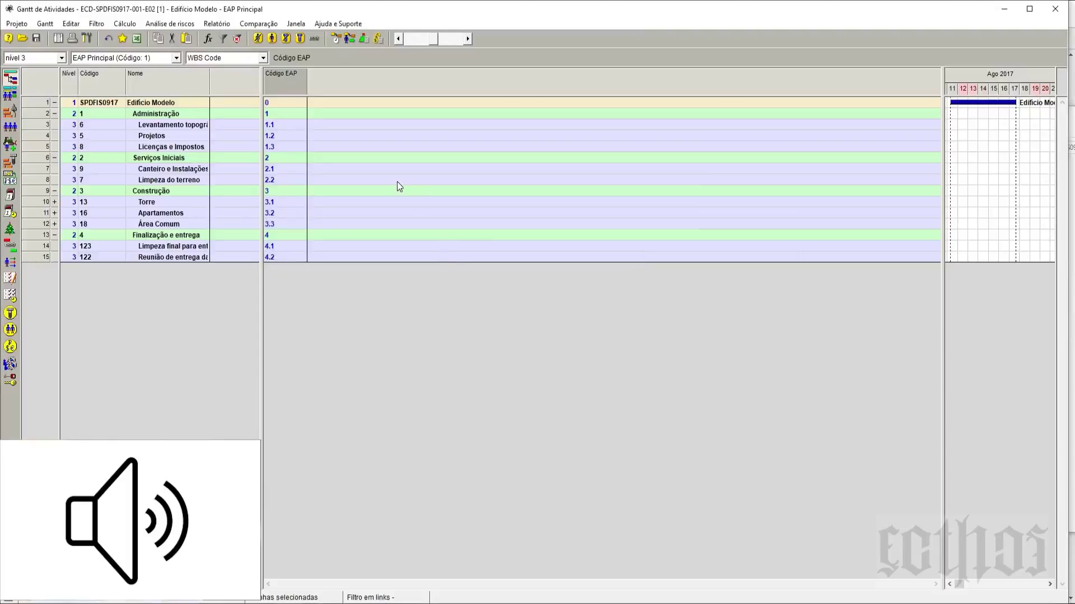
- Switch to Configuração A, shrink the first table pane to its columns and collapse the empty second pane to enlarge the Gantt chart
{"action": "left_click", "coordinate": [262, 58]}
{"action": "left_click", "coordinate": [213, 69]}
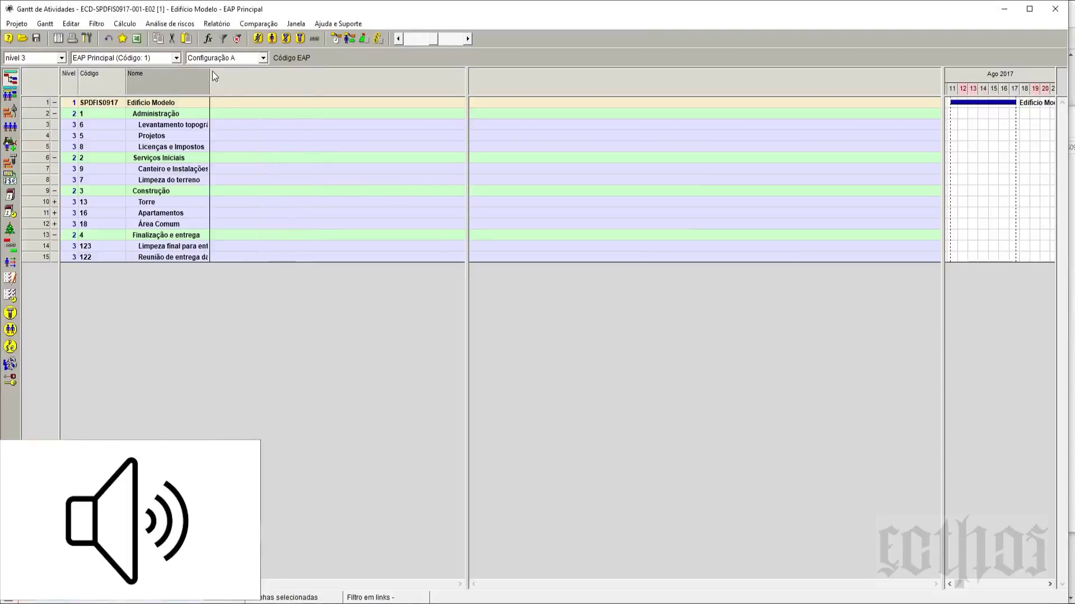
{"action": "left_click_drag", "start_coordinate": [470, 130], "coordinate": [214, 130]}
{"action": "left_click_drag", "start_coordinate": [946, 158], "coordinate": [218, 153]}
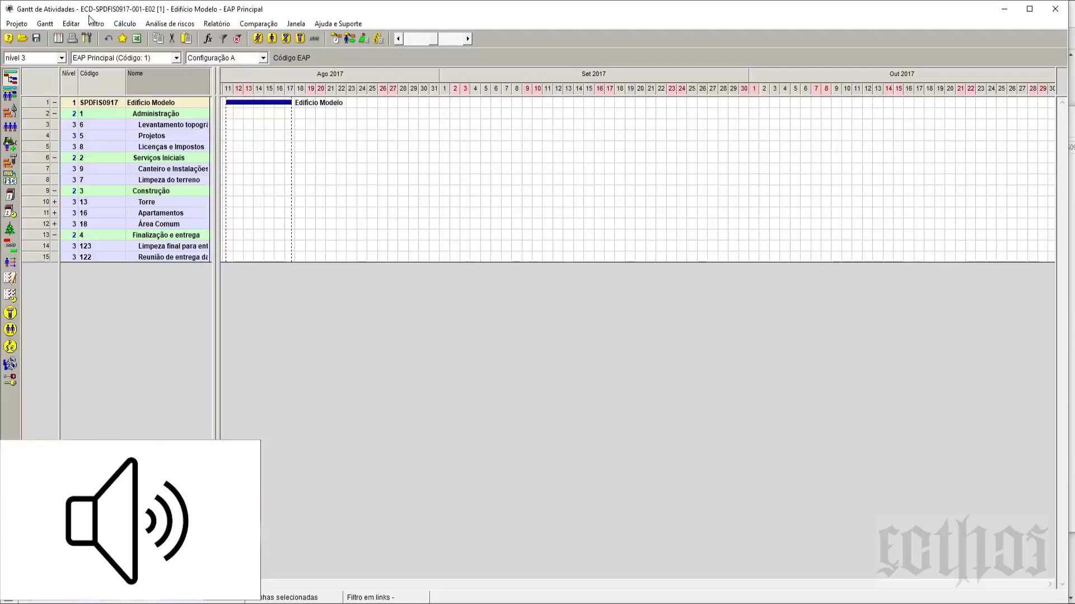
- Save this layout in the project as the current configuration, and switch the Gantt to the WBS Code configuration
{"action": "left_click", "coordinate": [47, 25]}
{"action": "mouse_move", "coordinate": [65, 64]}
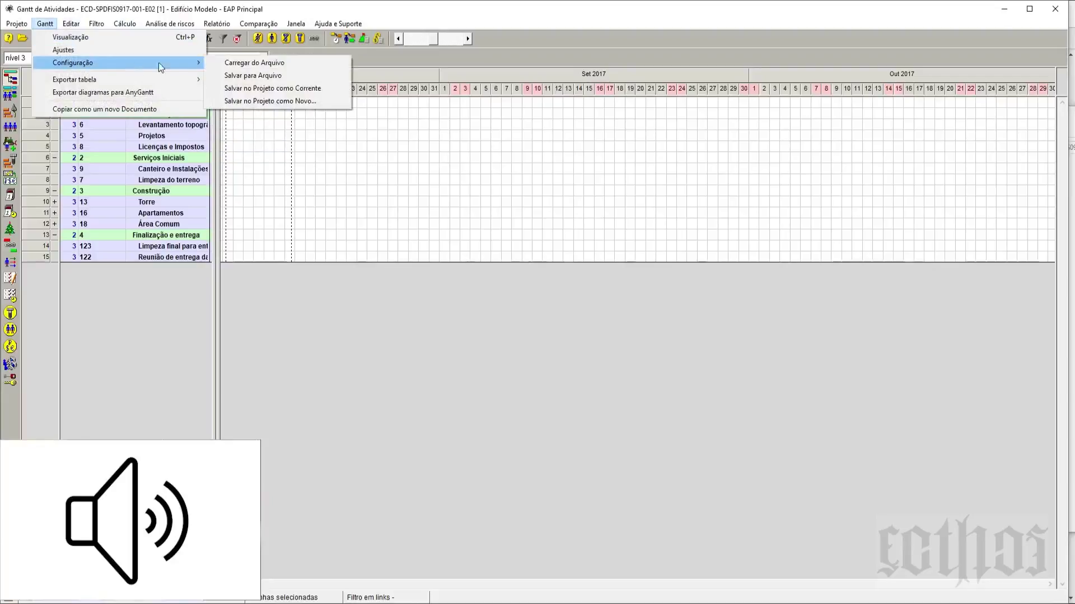
{"action": "left_click", "coordinate": [256, 87]}
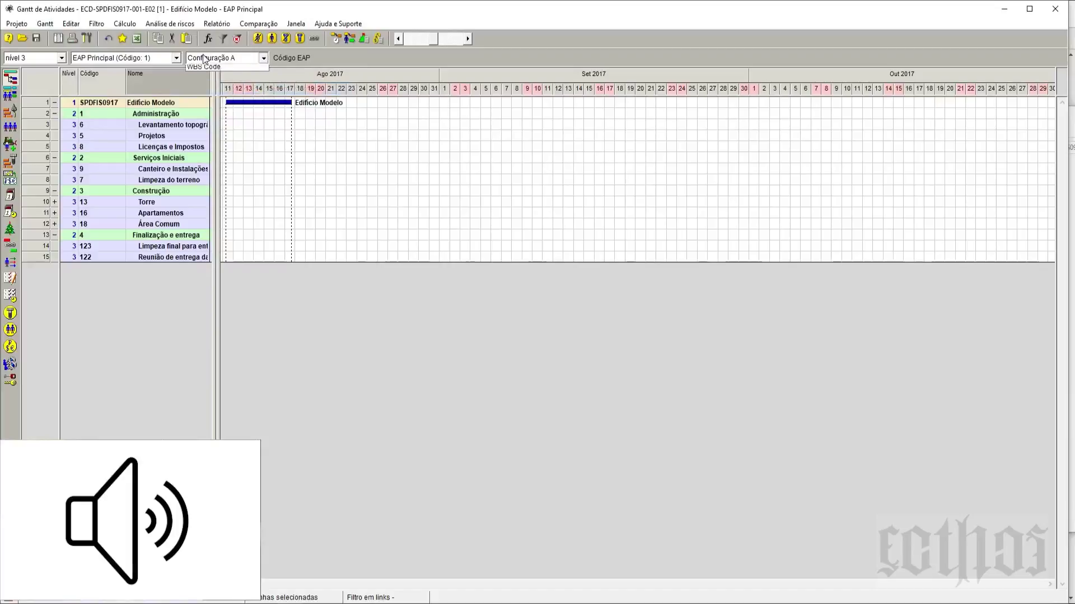
{"action": "left_click", "coordinate": [262, 57]}
{"action": "left_click", "coordinate": [213, 79]}
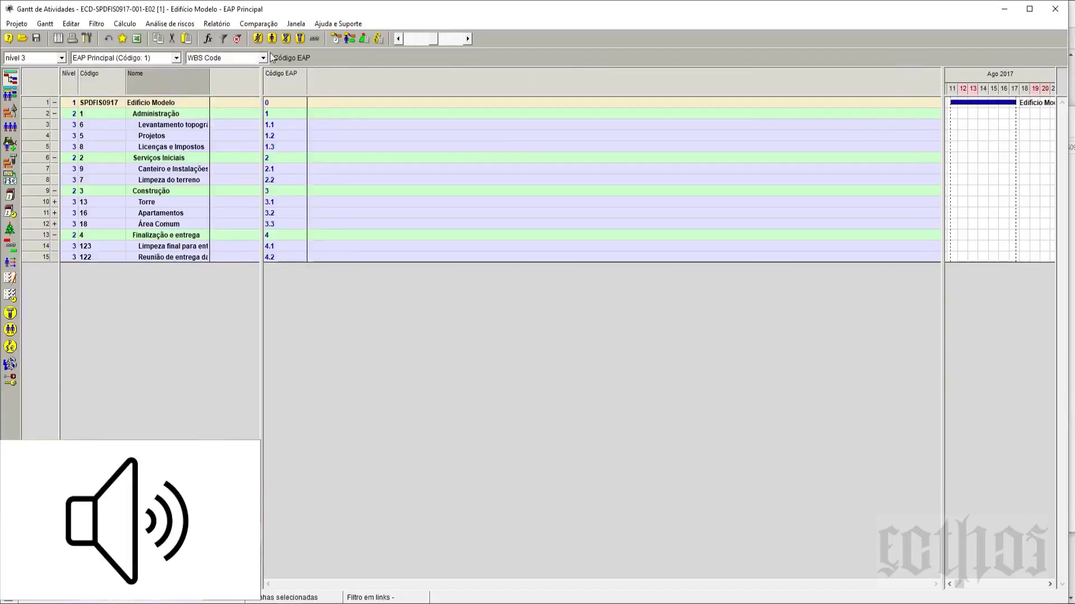
- Switch to Configuração A, widen the first table pane and widen the Nome column to fit the full phase names
{"action": "left_click", "coordinate": [262, 58]}
{"action": "left_click", "coordinate": [235, 70]}
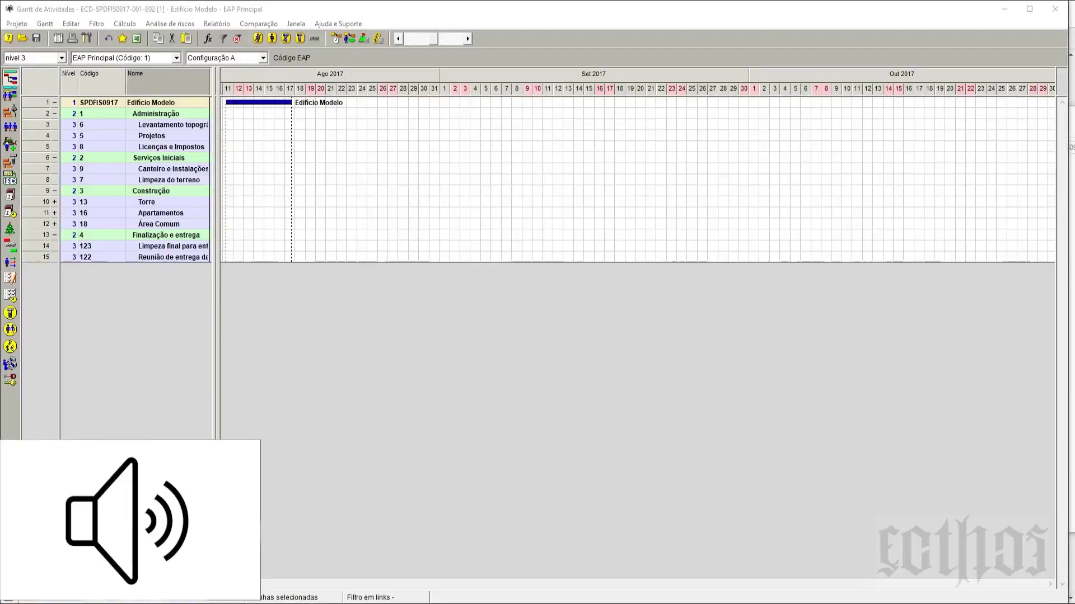
{"action": "left_click_drag", "start_coordinate": [218, 122], "coordinate": [352, 124]}
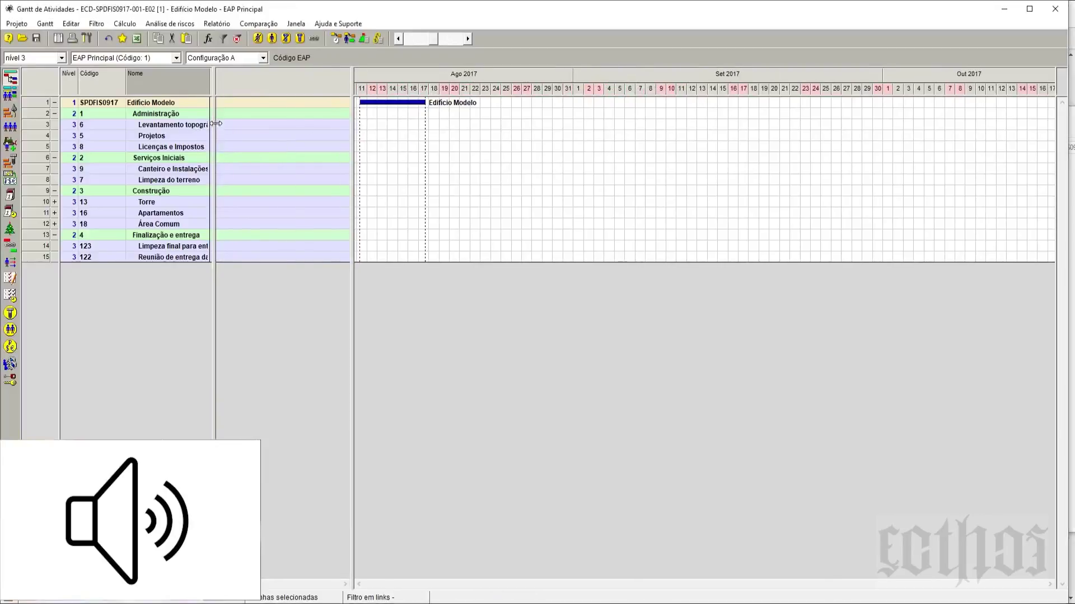
{"action": "left_click_drag", "start_coordinate": [215, 124], "coordinate": [347, 126]}
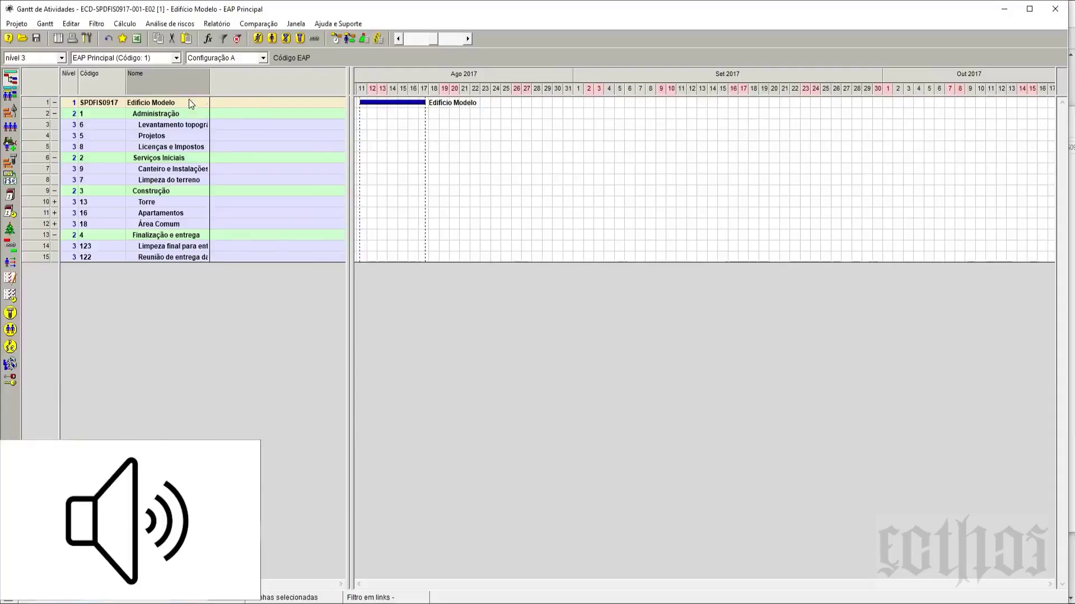
{"action": "left_click_drag", "start_coordinate": [210, 86], "coordinate": [279, 89]}
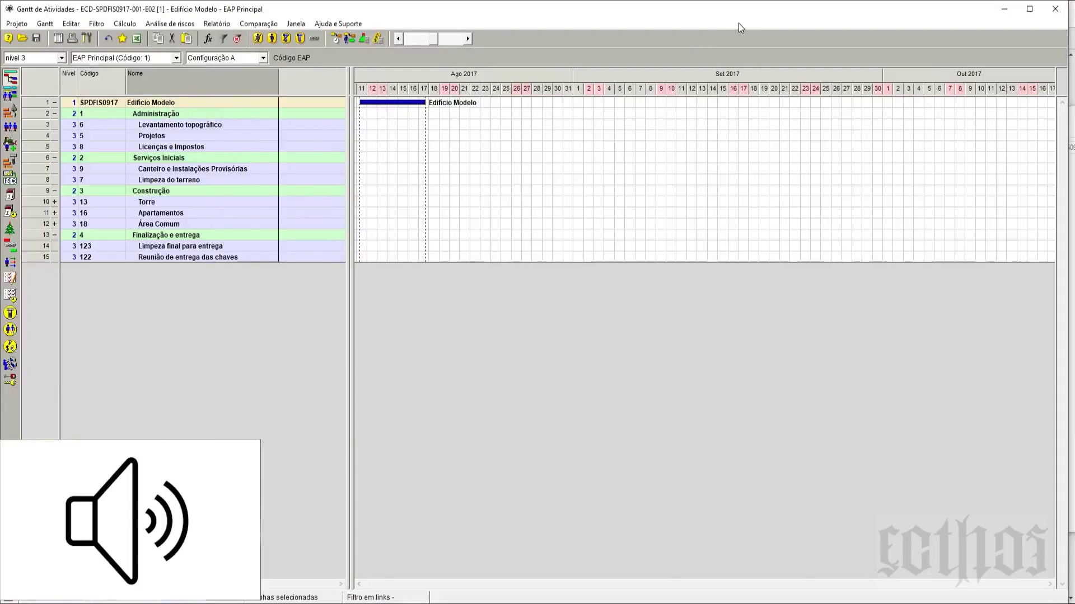
- Narrow the activity Gantt window and bring the Documentos Abertos window forward, moved up near the top of the screen
{"action": "left_click_drag", "start_coordinate": [543, 11], "coordinate": [1, 168]}
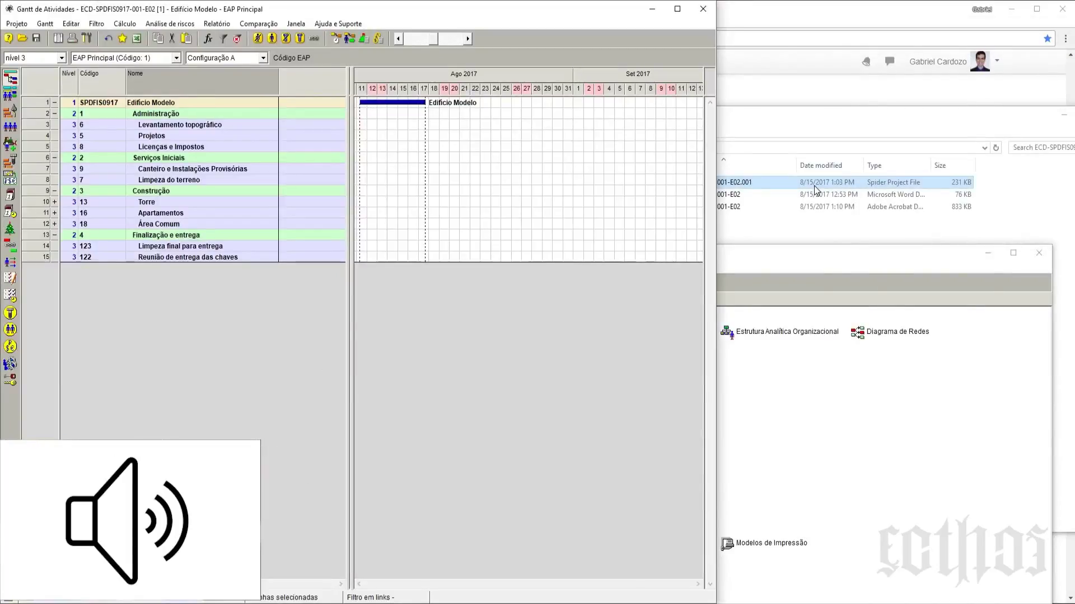
{"action": "mouse_move", "coordinate": [718, 51]}
{"action": "left_mouse_down"}
{"action": "mouse_move", "coordinate": [857, 59]}
{"action": "mouse_move", "coordinate": [715, 67]}
{"action": "left_mouse_up"}
{"action": "left_click_drag", "start_coordinate": [867, 261], "coordinate": [897, 39]}
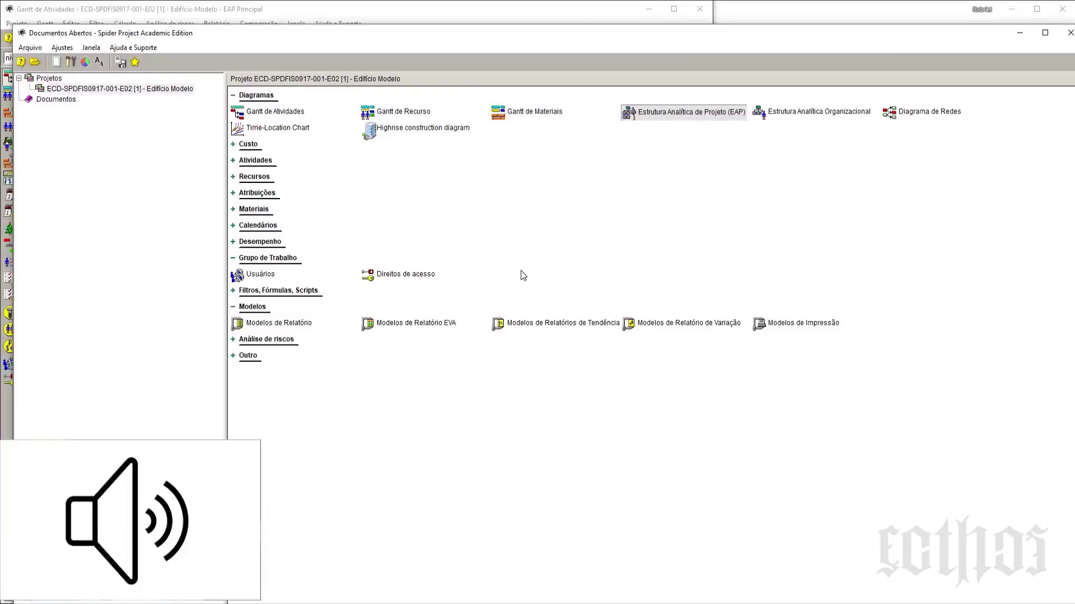
- Open the project's Estrutura Analítica Organizacional diagram, then enlarge its window and place it beside the list of project documents
{"action": "double_click", "coordinate": [809, 115]}
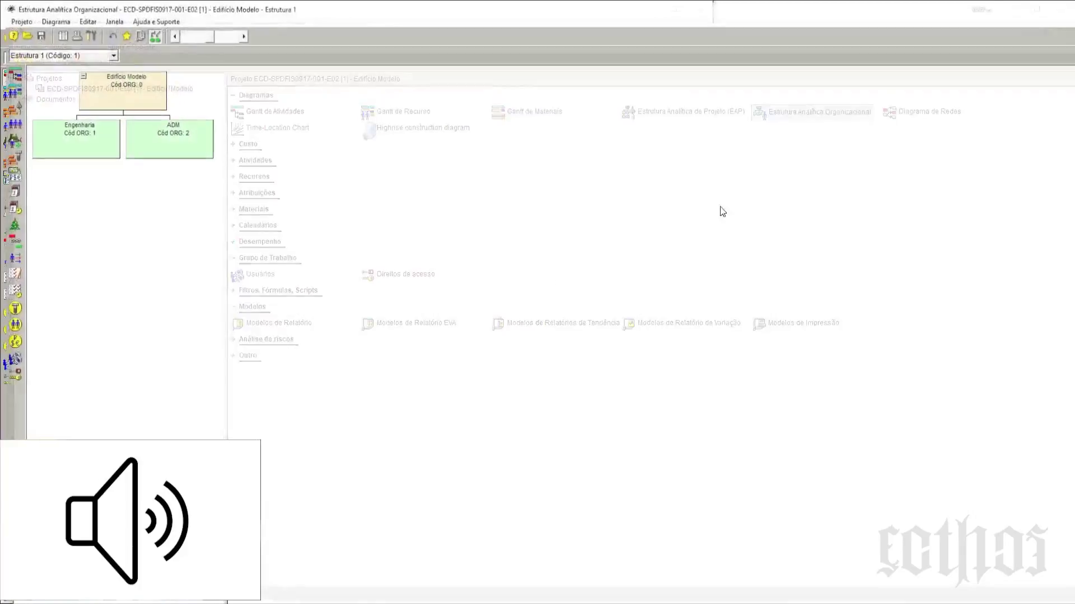
{"action": "double_click", "coordinate": [365, 8]}
{"action": "left_click_drag", "start_coordinate": [326, 22], "coordinate": [295, 23]}
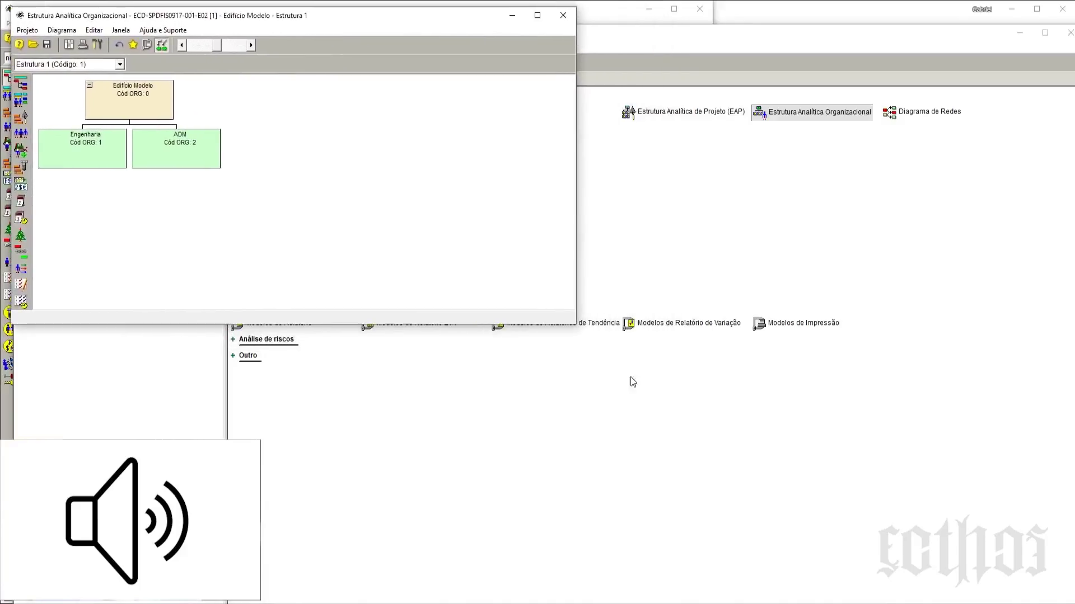
{"action": "left_click_drag", "start_coordinate": [575, 326], "coordinate": [845, 509]}
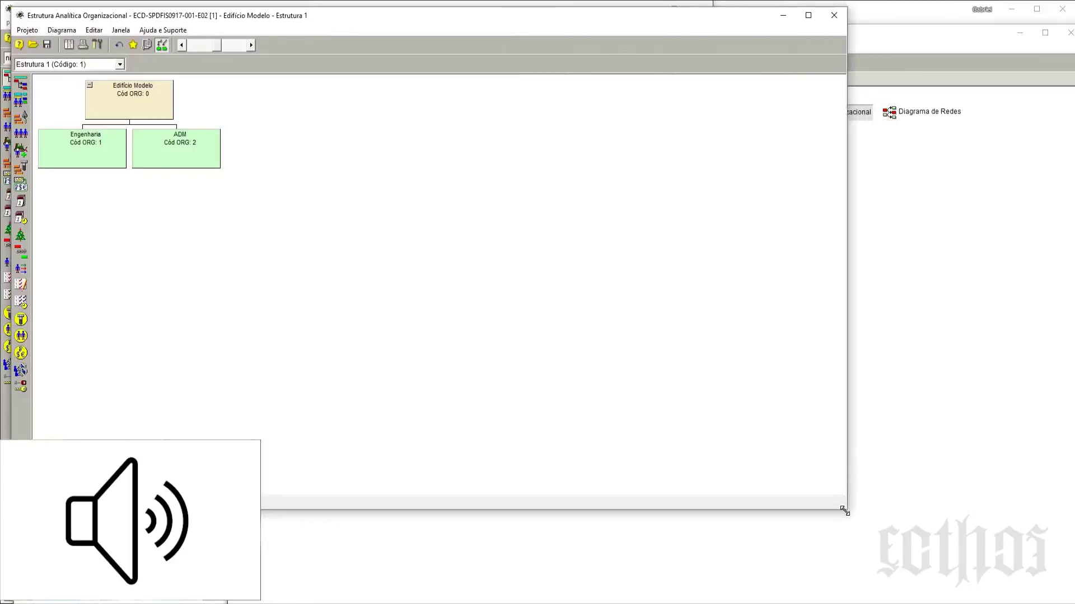
{"action": "left_click_drag", "start_coordinate": [376, 20], "coordinate": [583, 30]}
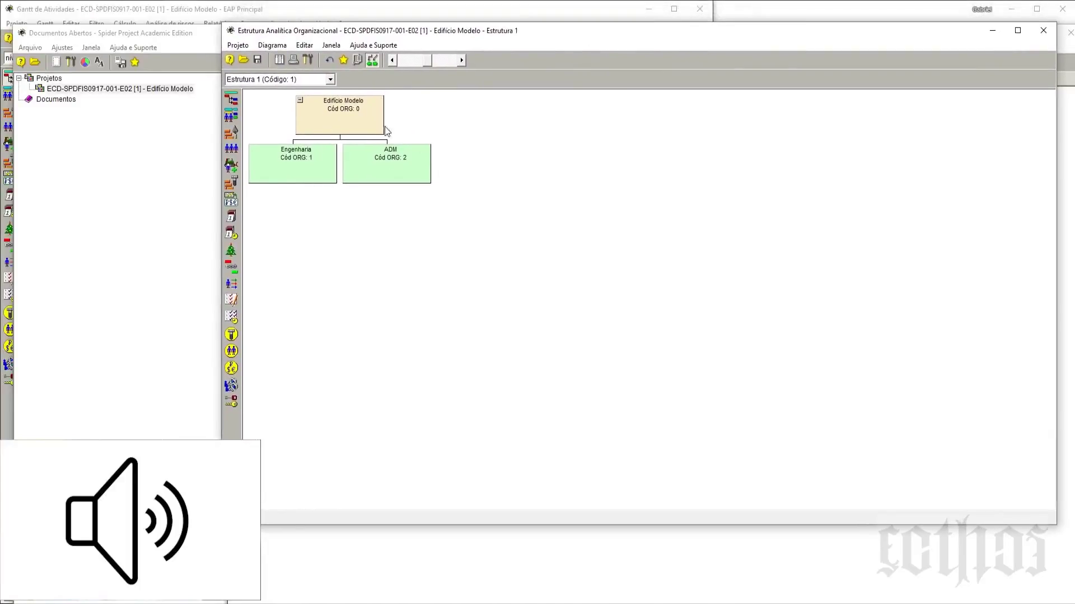
{"action": "left_click_drag", "start_coordinate": [534, 36], "coordinate": [717, 62]}
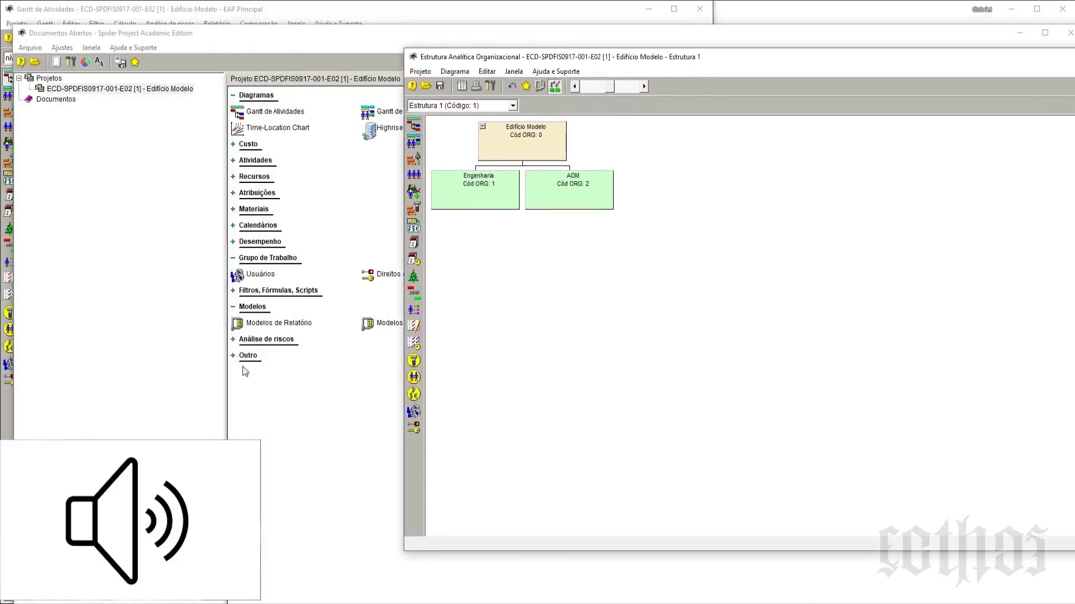
- Expand the Outro group in the project documents, and select the Projetos and Canteiro e Instalações Provisórias phases in the activity Gantt
{"action": "left_click", "coordinate": [282, 391]}
{"action": "left_click", "coordinate": [245, 357]}
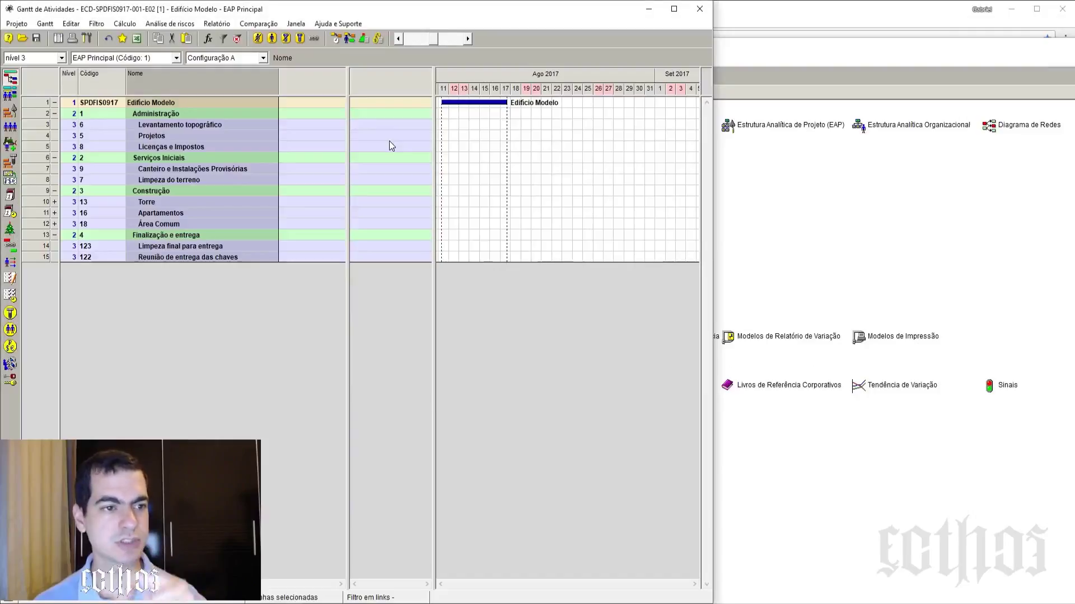
{"action": "left_click", "coordinate": [151, 138]}
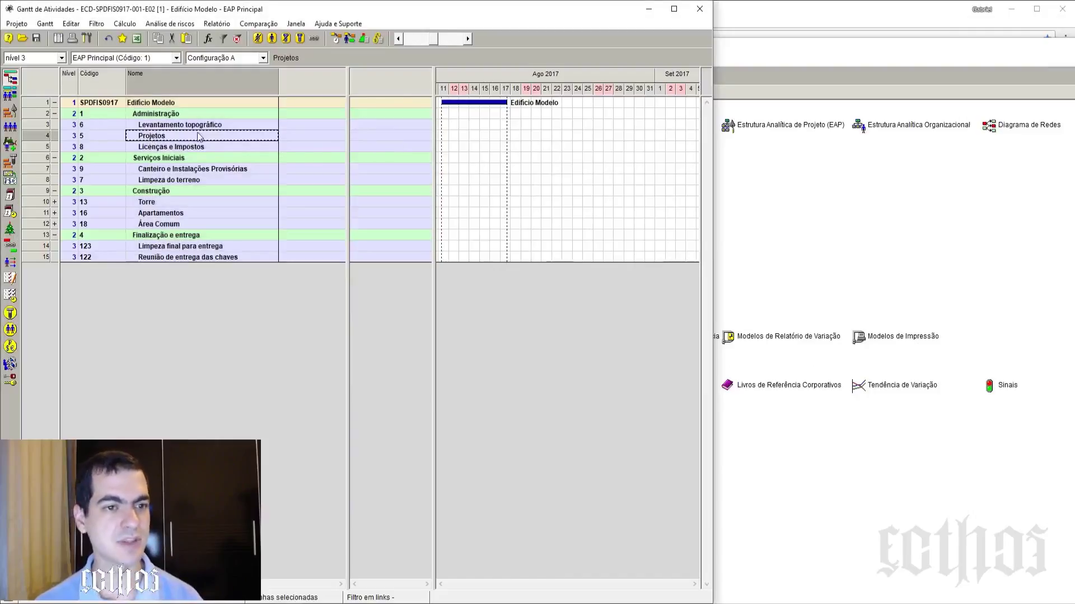
{"action": "left_click", "coordinate": [167, 172]}
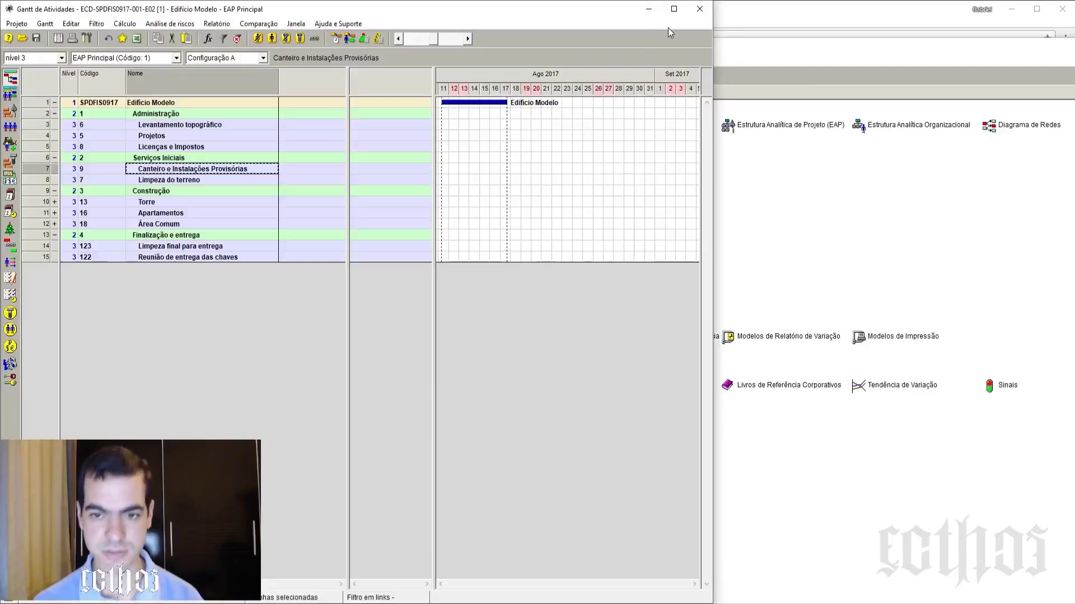
- View the Estrutura Analítica Organizacional diagram from the project documents again, repositioning its window, and return to the activity Gantt
{"action": "left_click", "coordinate": [832, 51]}
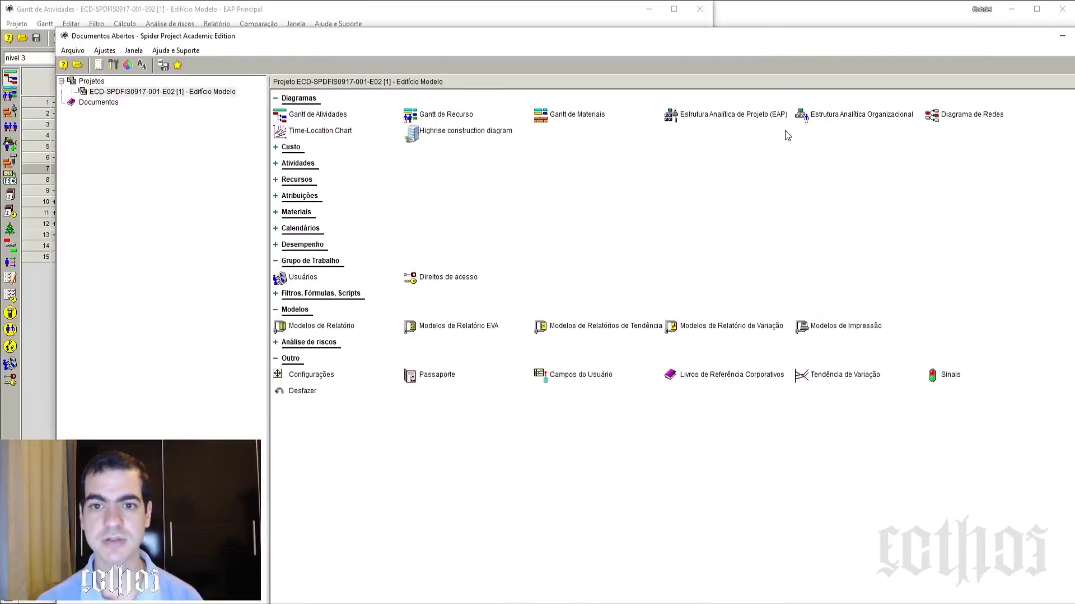
{"action": "left_click", "coordinate": [849, 120]}
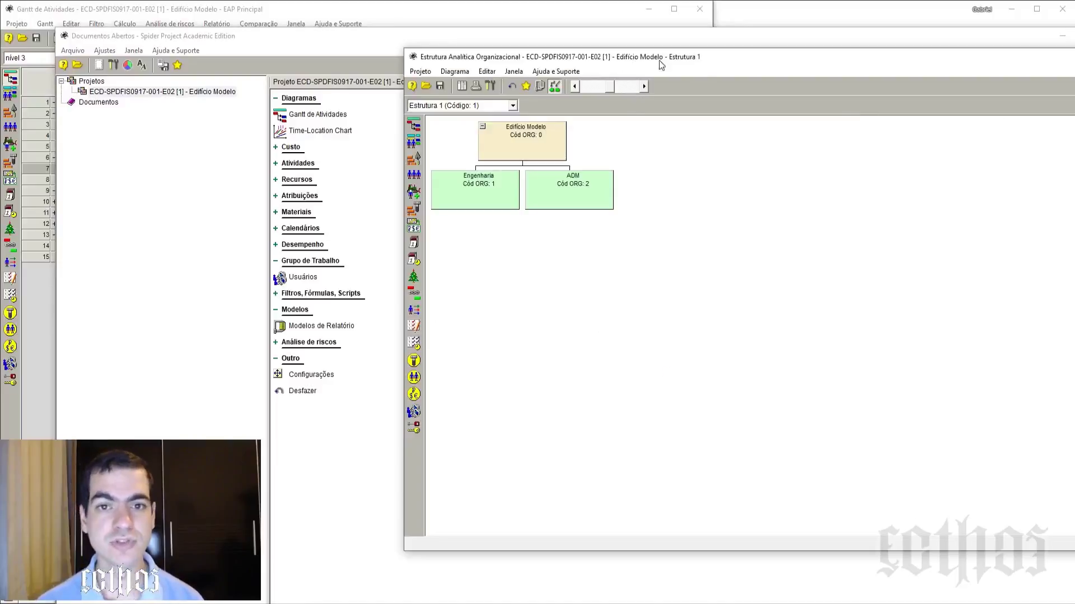
{"action": "left_click_drag", "start_coordinate": [710, 11], "coordinate": [808, 45]}
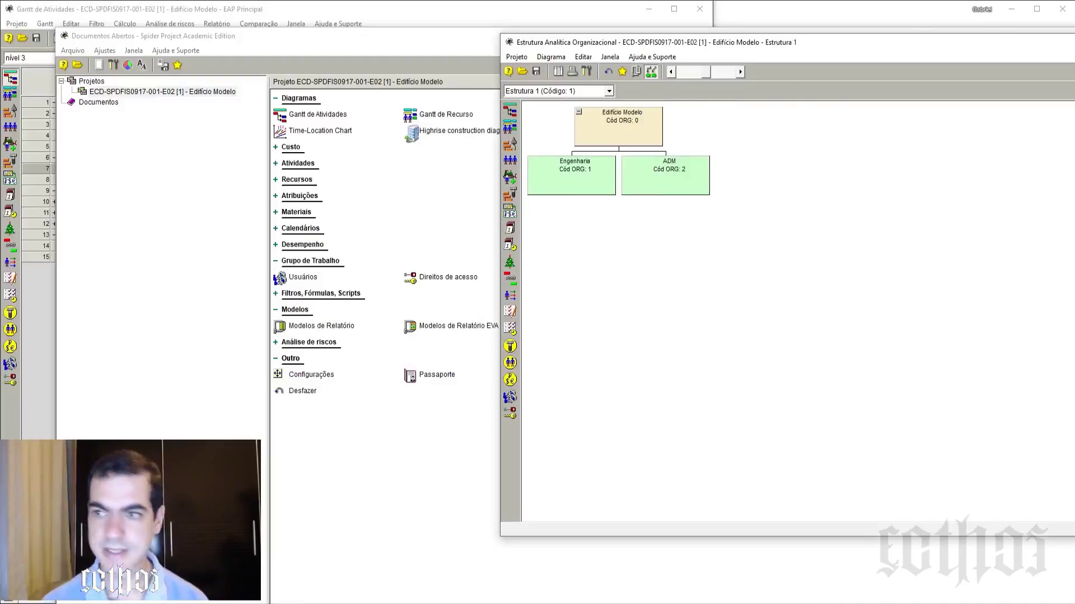
{"action": "left_click_drag", "start_coordinate": [1072, 47], "coordinate": [832, 72]}
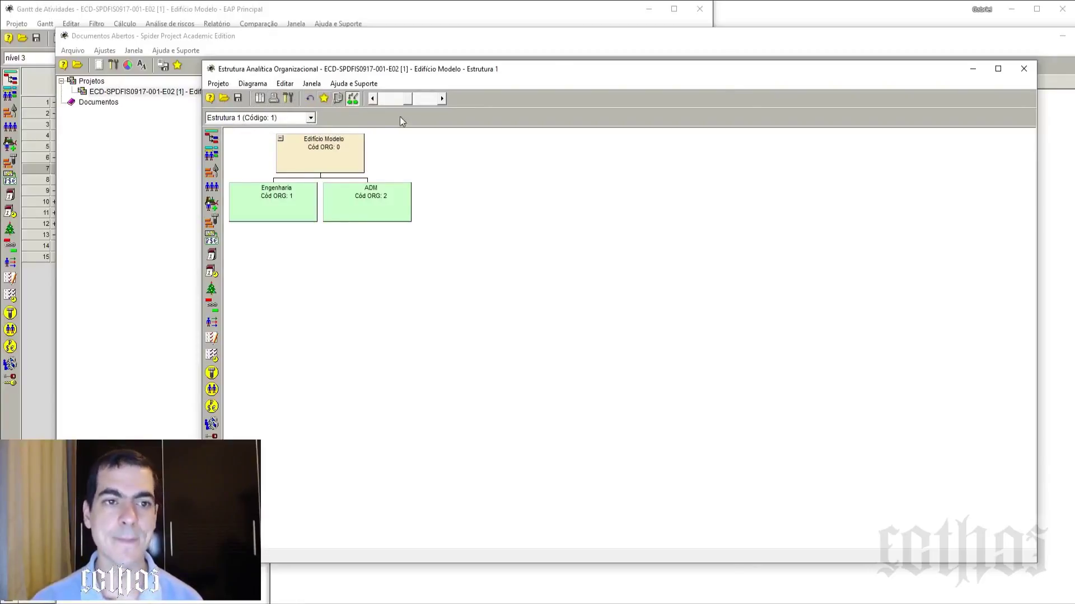
{"action": "left_click_drag", "start_coordinate": [542, 71], "coordinate": [734, 81]}
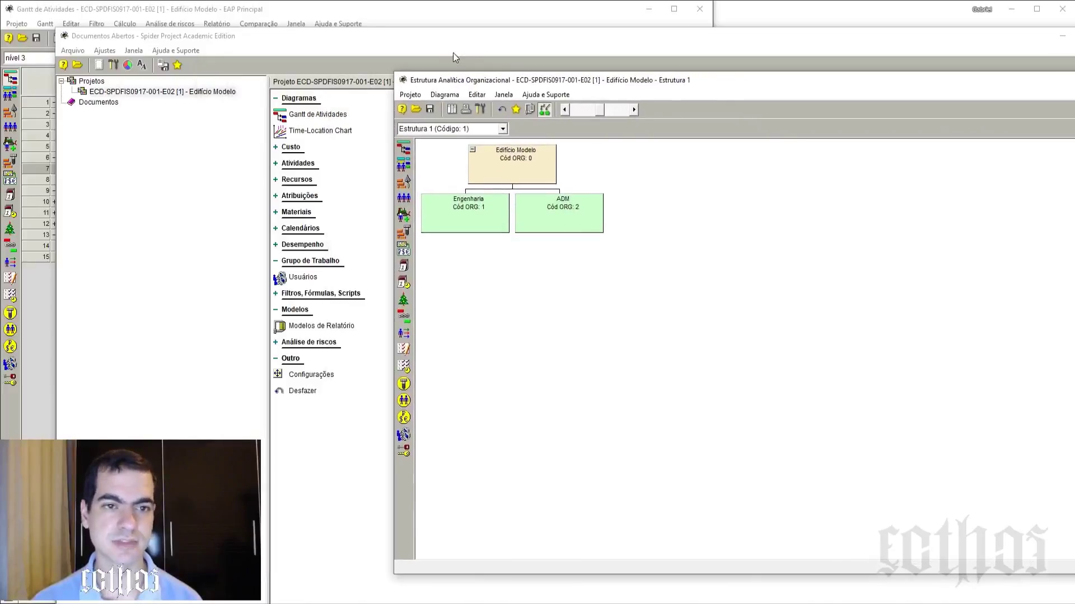
{"action": "left_click", "coordinate": [515, 21]}
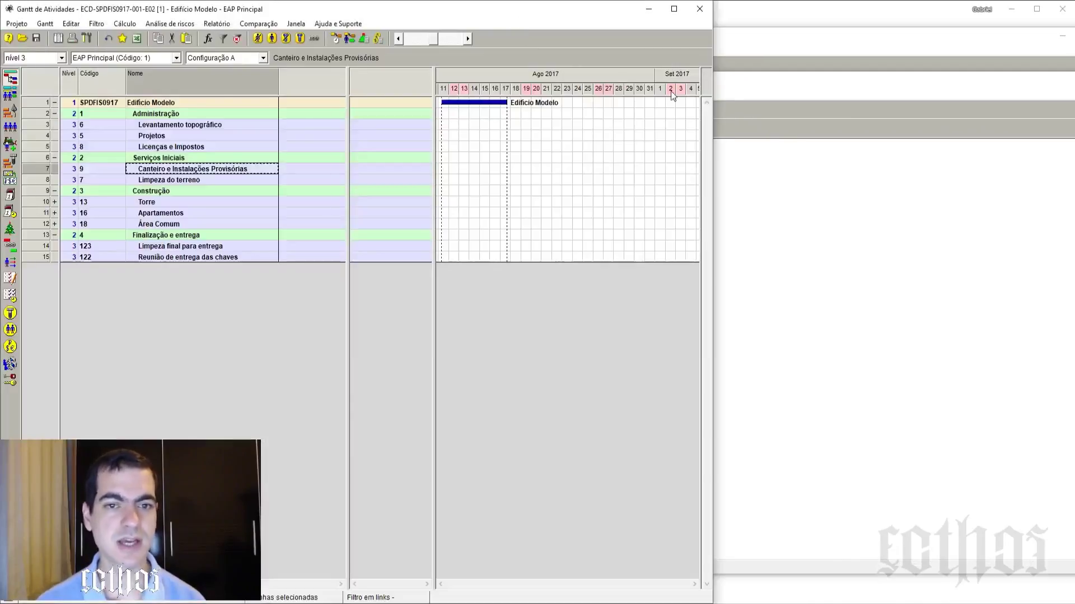
- Open the project's Gantt de Recurso and enlarge and reposition its window to show the departments and the timeline
{"action": "left_click", "coordinate": [802, 43]}
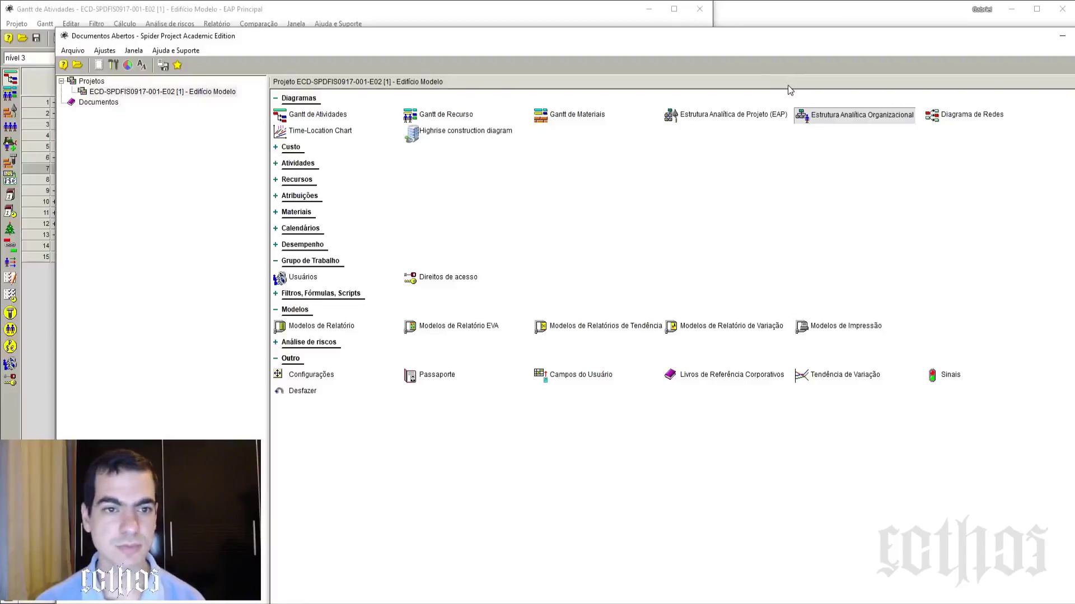
{"action": "left_click", "coordinate": [448, 114]}
{"action": "double_click", "coordinate": [364, 2]}
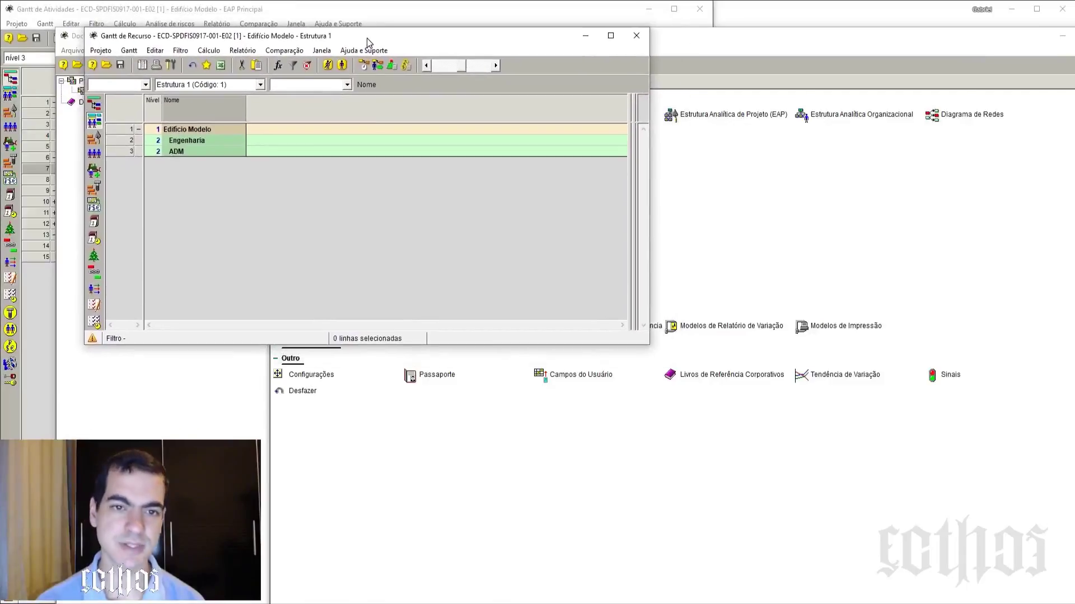
{"action": "left_click_drag", "start_coordinate": [649, 346], "coordinate": [939, 551]}
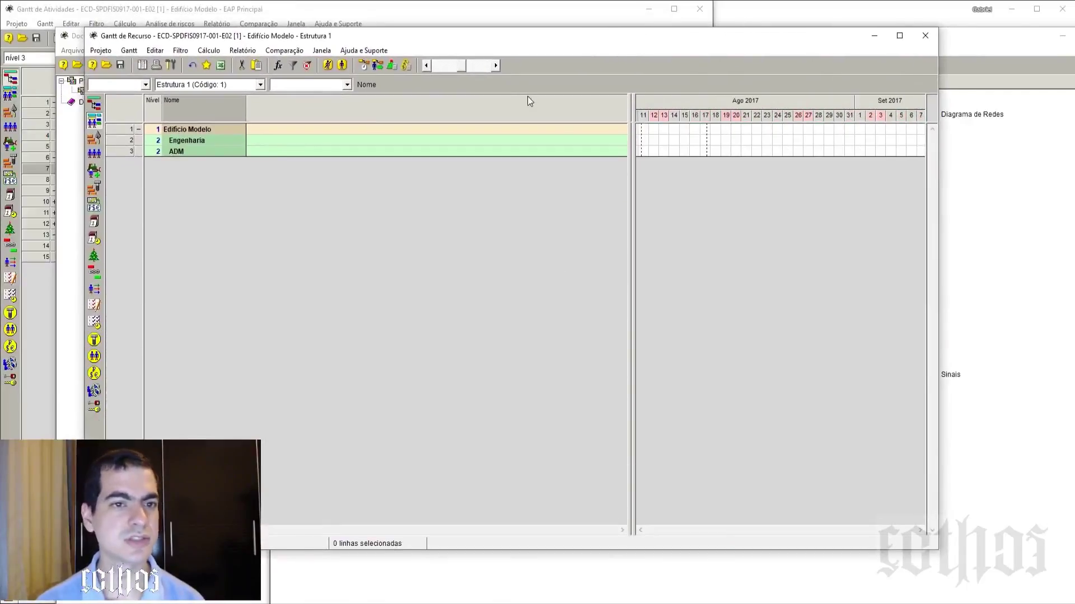
{"action": "left_click_drag", "start_coordinate": [489, 38], "coordinate": [628, 150]}
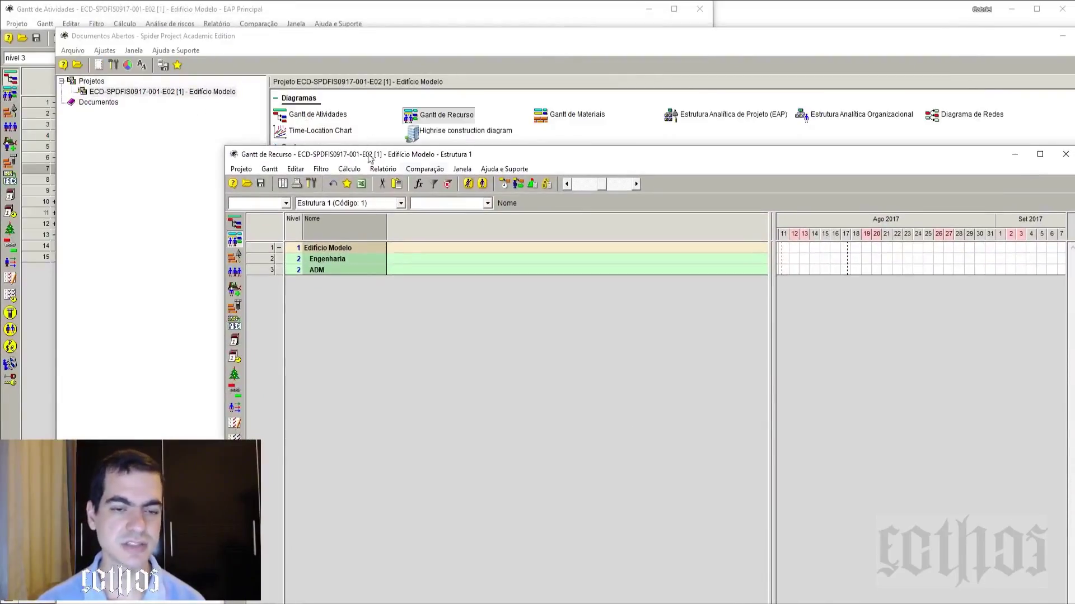
{"action": "left_click_drag", "start_coordinate": [539, 156], "coordinate": [409, 55]}
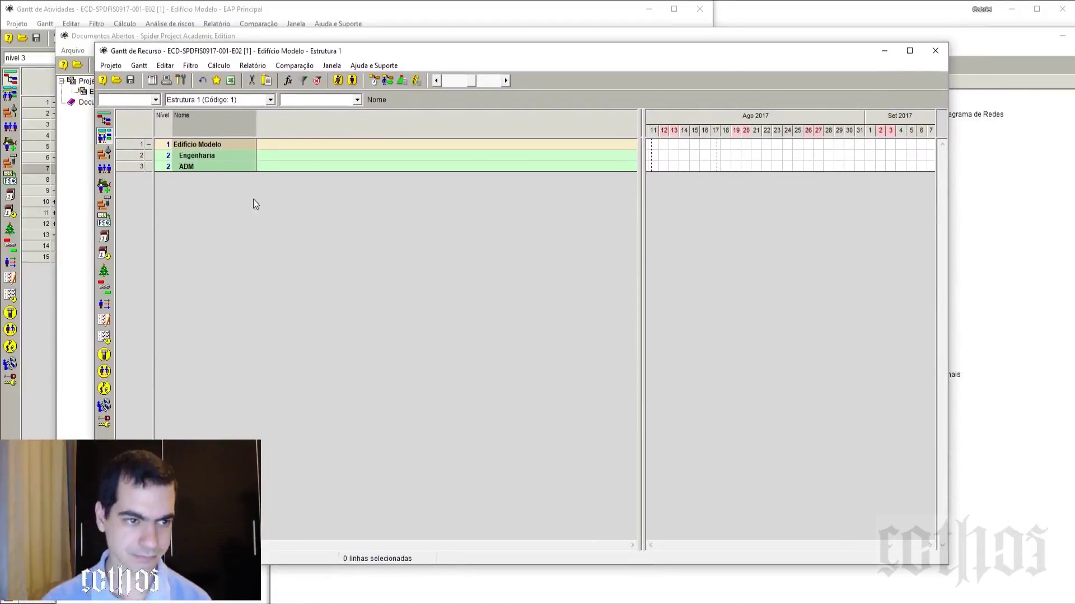
- Add three new subdepartments under the ADM department through its properties
{"action": "double_click", "coordinate": [139, 169]}
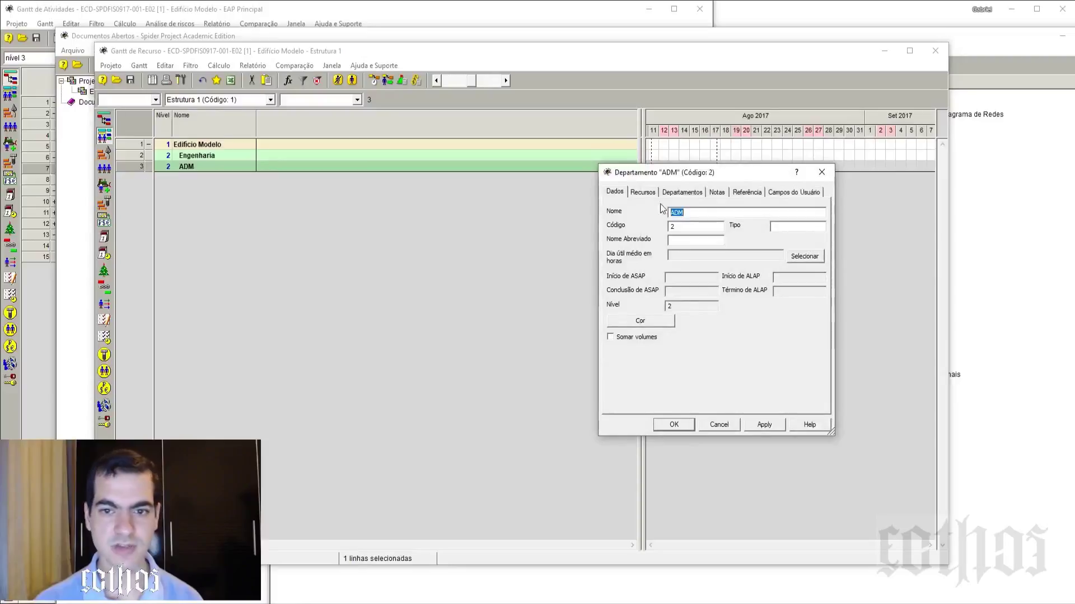
{"action": "left_click", "coordinate": [715, 192]}
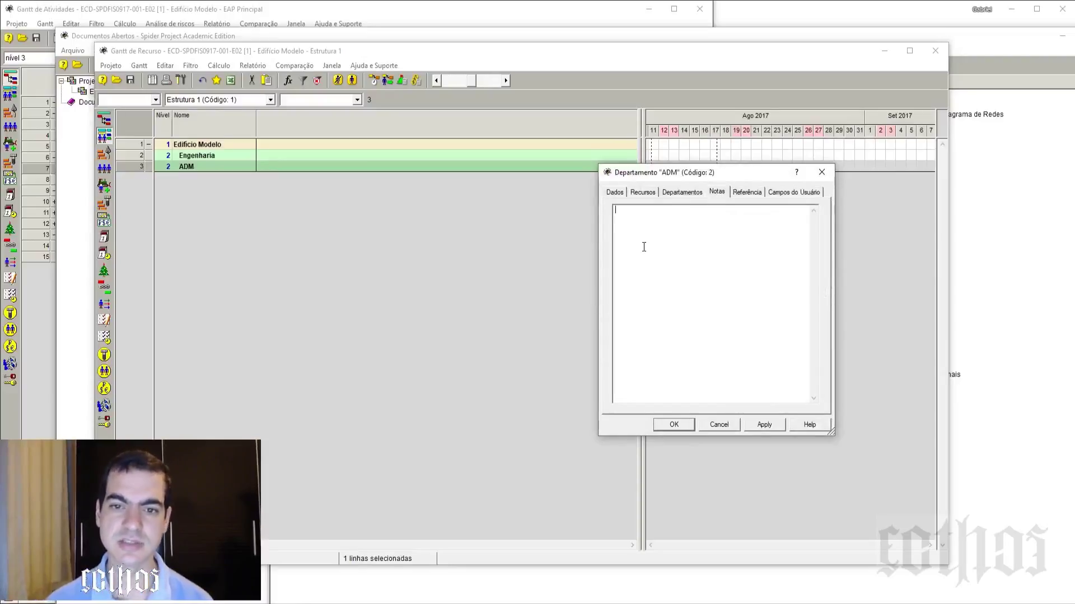
{"action": "left_click", "coordinate": [688, 192]}
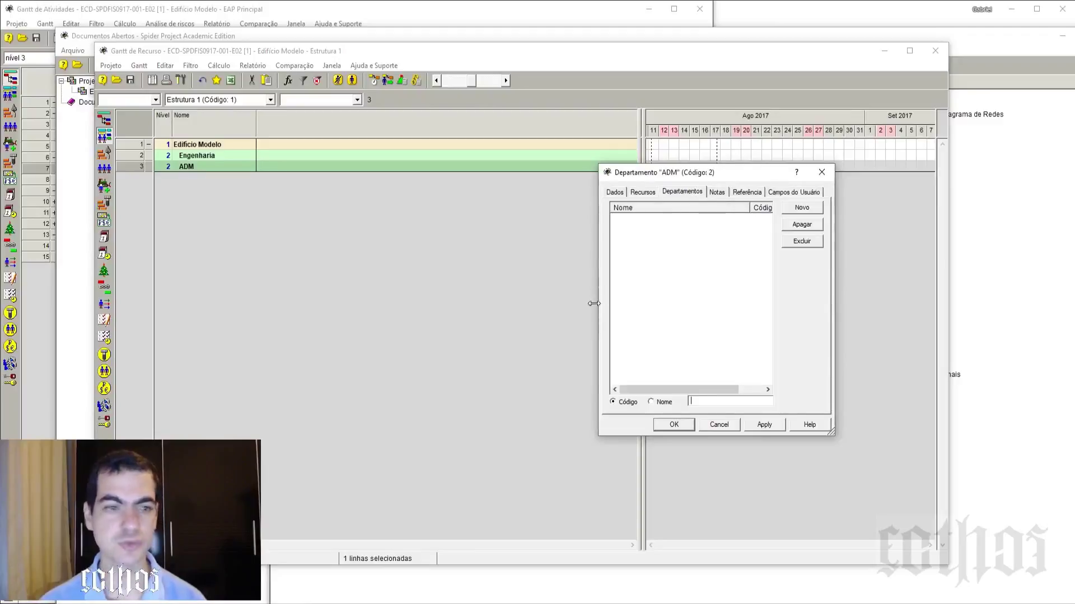
{"action": "left_click", "coordinate": [802, 207]}
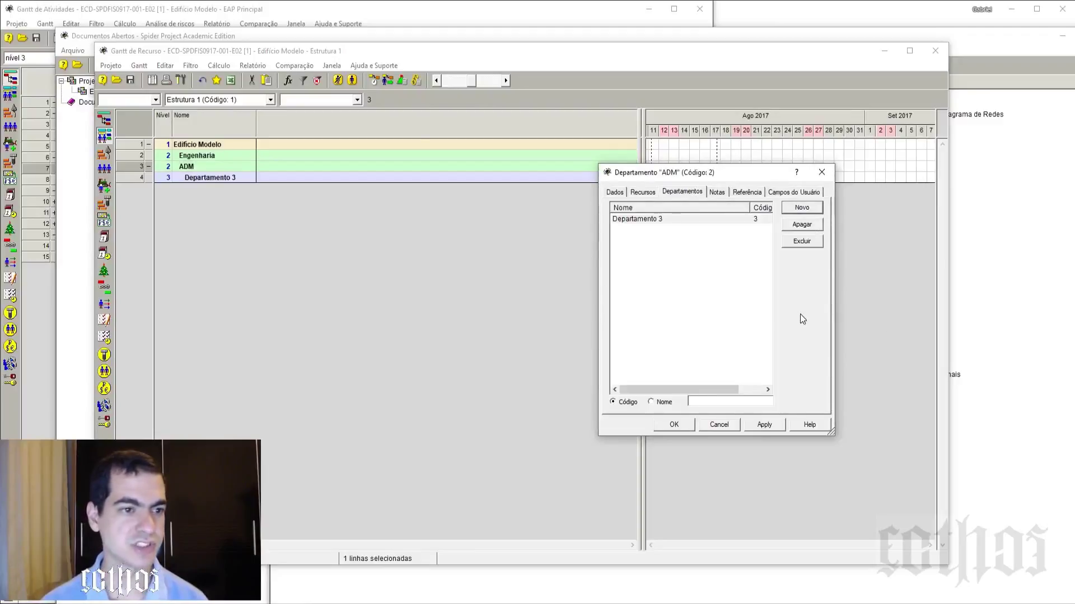
{"action": "left_click", "coordinate": [813, 208]}
{"action": "left_click", "coordinate": [813, 208]}
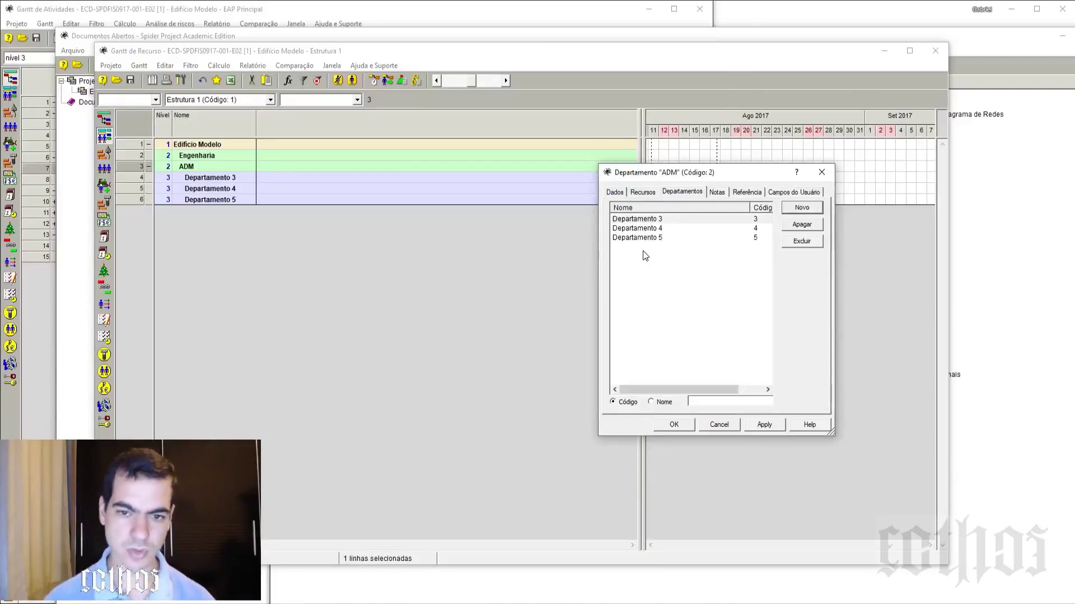
{"action": "left_click", "coordinate": [674, 424]}
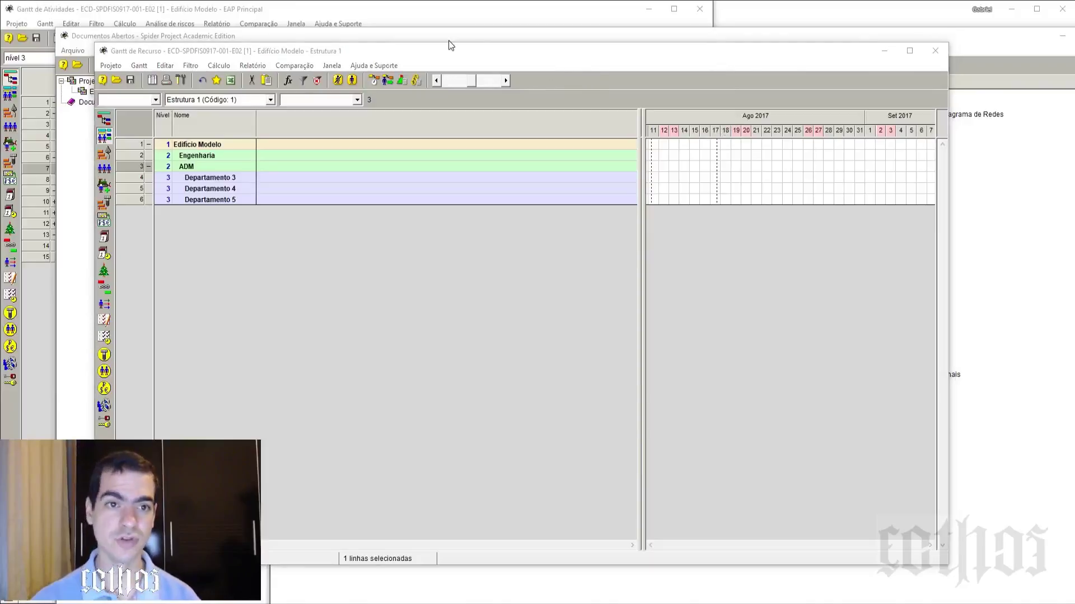
- Leave the Gantt de Recurso and add a new entry to the project's Direitos de acesso table
{"action": "left_click", "coordinate": [934, 50]}
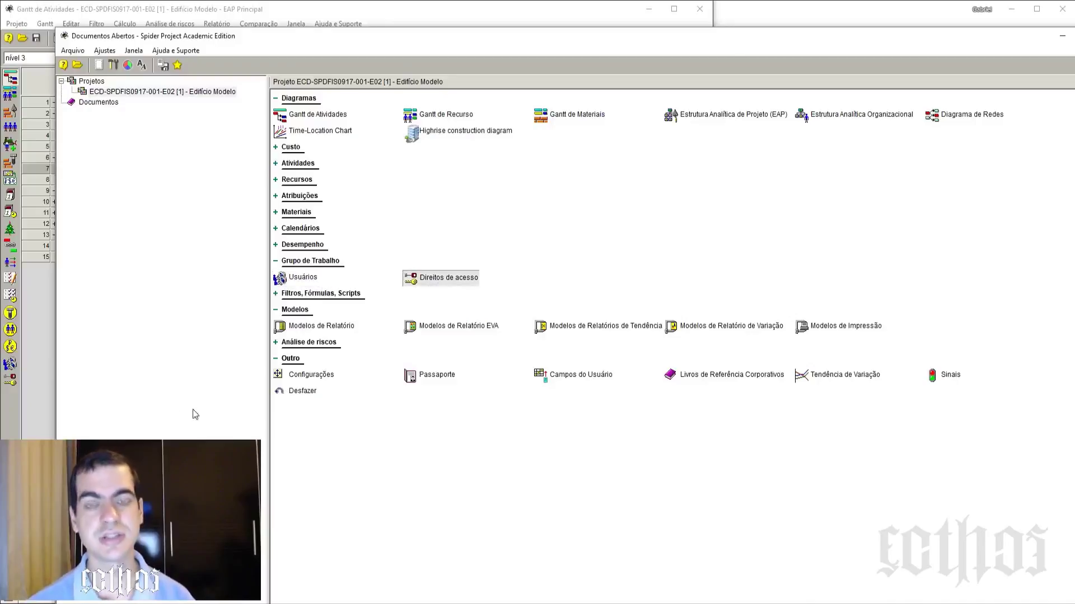
{"action": "left_click", "coordinate": [431, 278]}
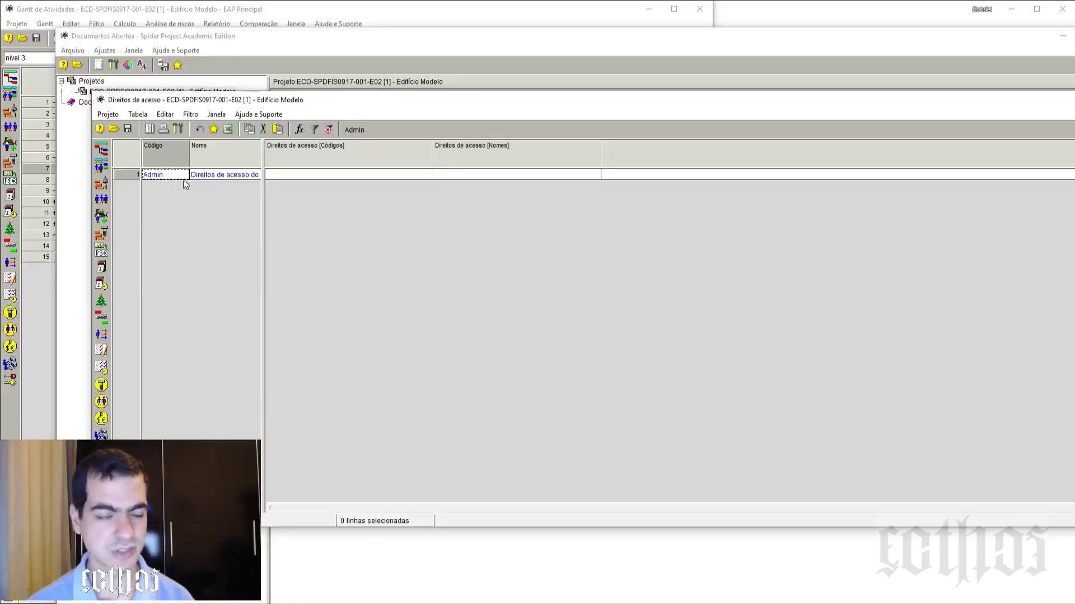
{"action": "key", "text": "Insert"}
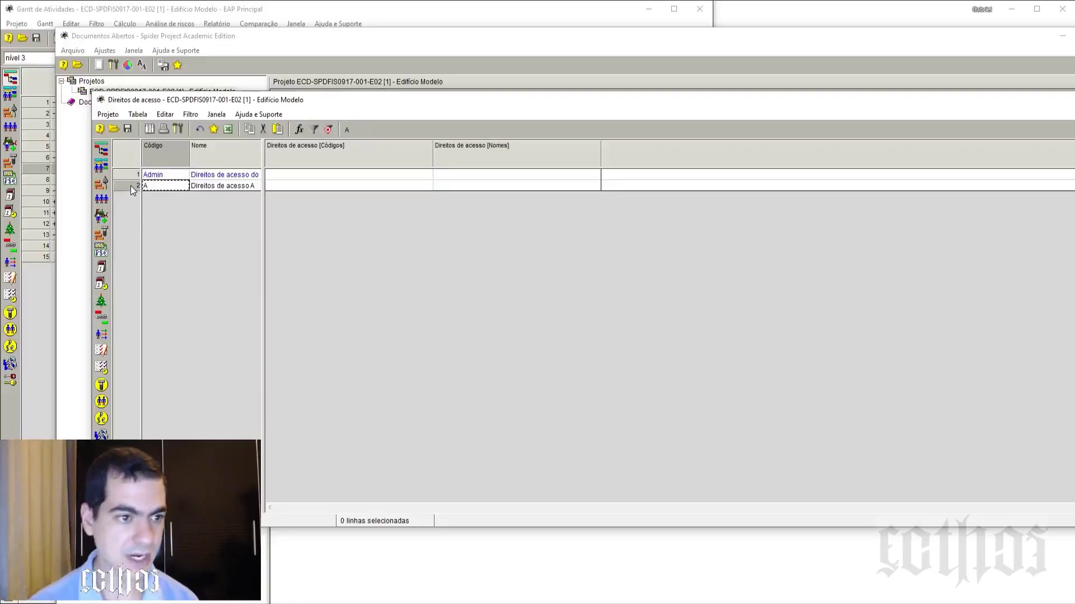
- Examine the new access right's permission options for materials, users and resources, and close the access rights table
{"action": "double_click", "coordinate": [131, 186]}
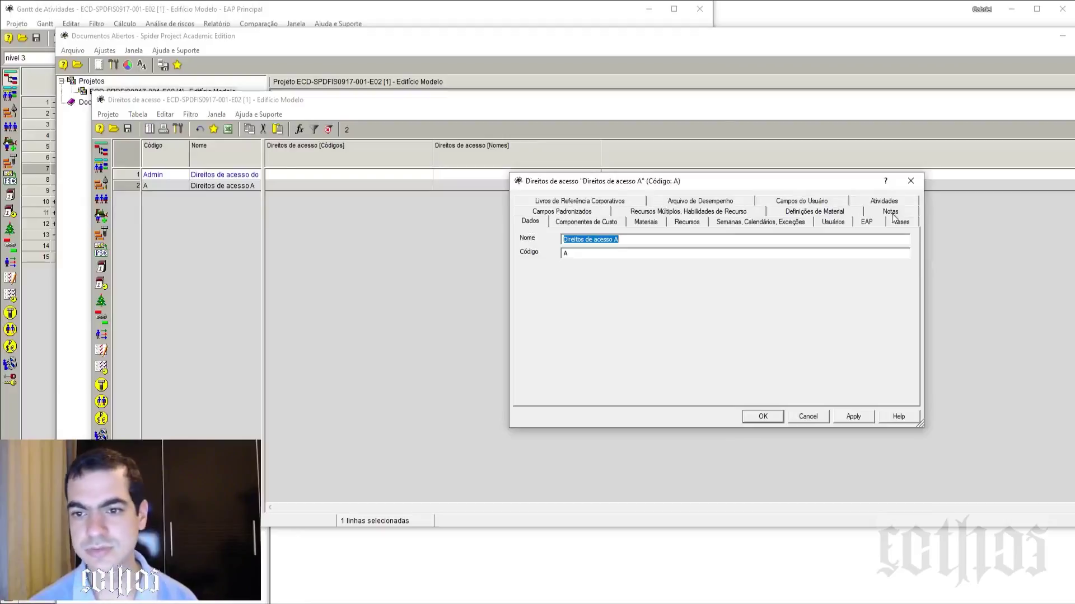
{"action": "left_click", "coordinate": [640, 223]}
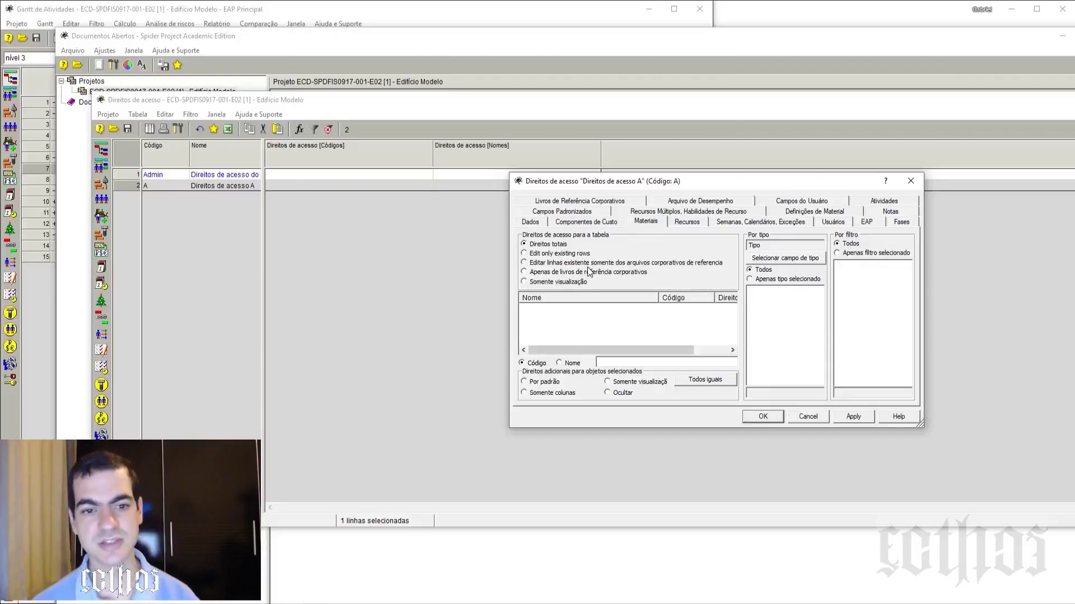
{"action": "left_click", "coordinate": [875, 221]}
{"action": "left_click", "coordinate": [839, 222]}
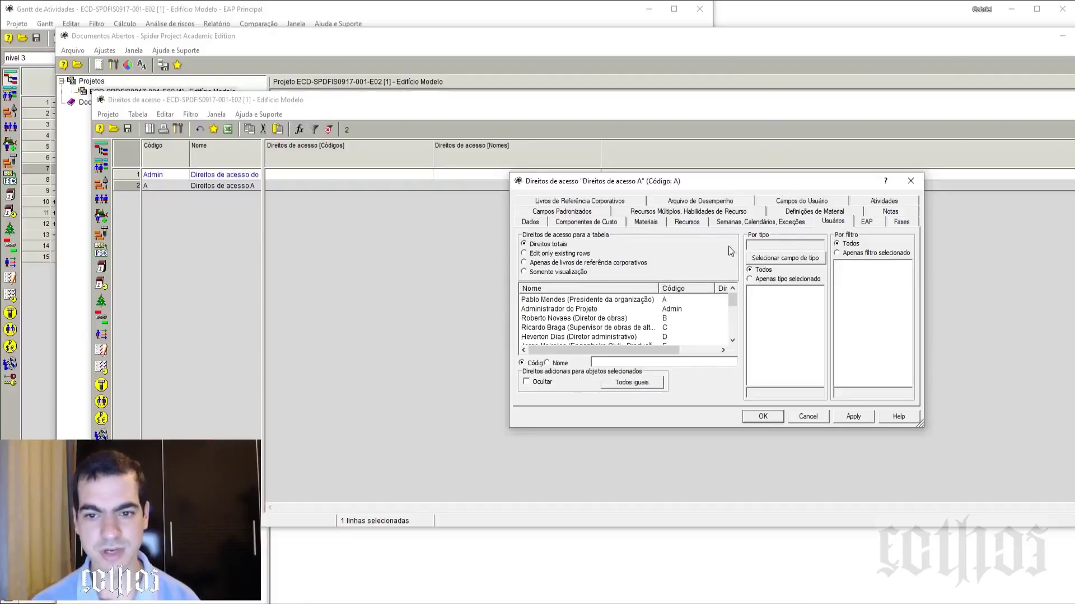
{"action": "left_click", "coordinate": [688, 223]}
{"action": "left_click", "coordinate": [645, 224]}
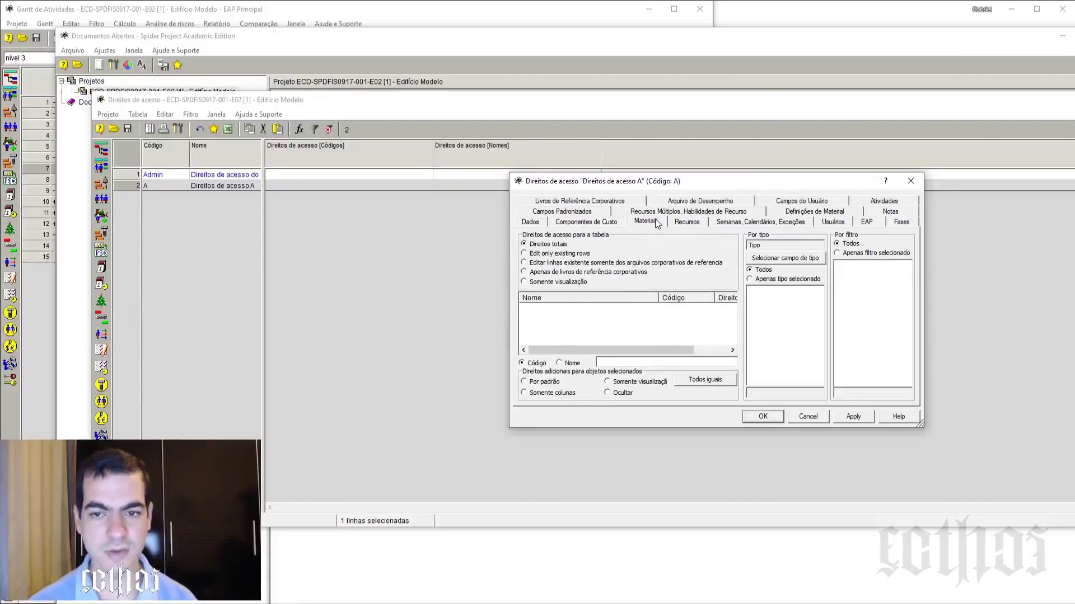
{"action": "left_click", "coordinate": [911, 181]}
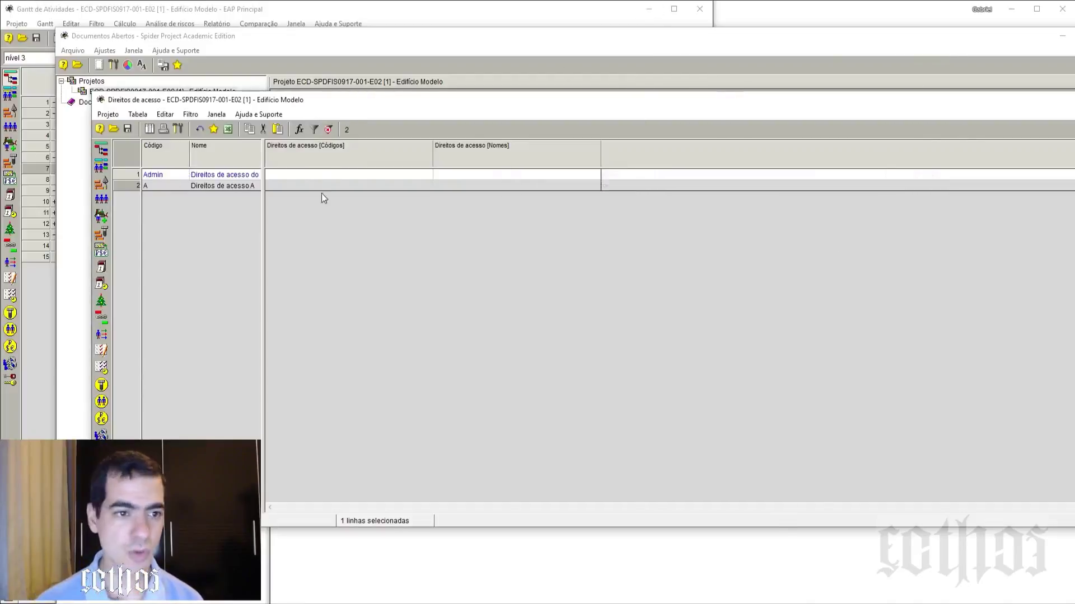
{"action": "key", "text": "alt+F4"}
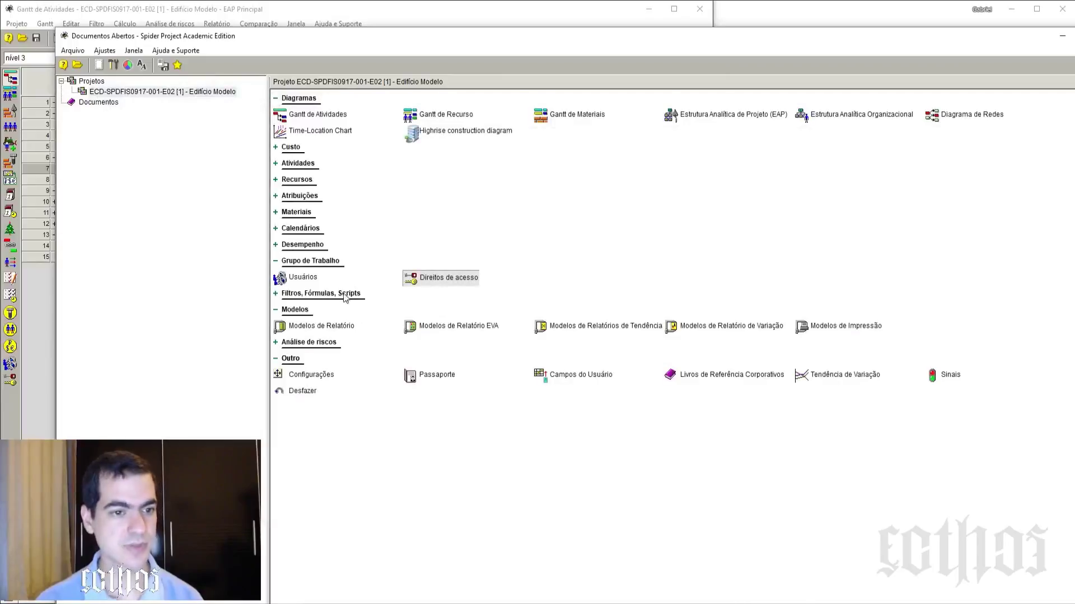
- Look up the access rights available to the production civil engineer in the project's Usuários table, without changing the assignment
{"action": "double_click", "coordinate": [307, 280]}
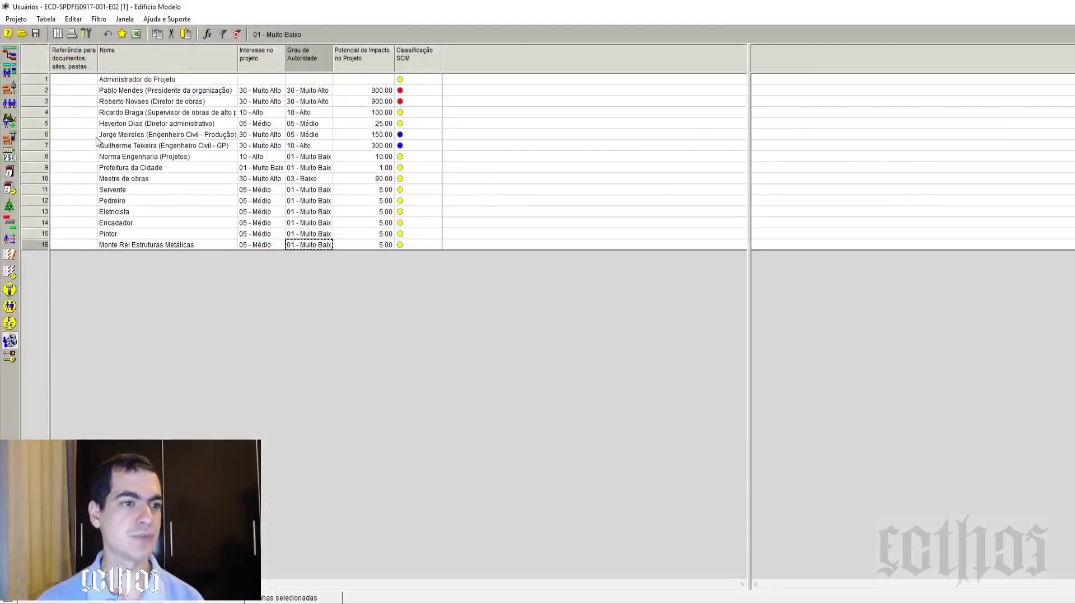
{"action": "double_click", "coordinate": [36, 137]}
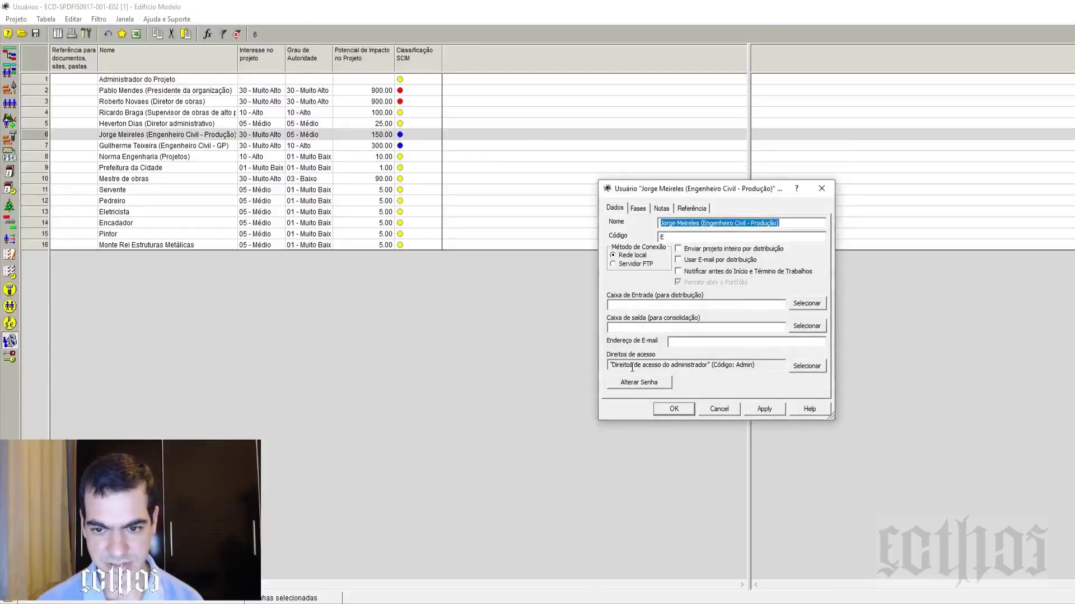
{"action": "left_click", "coordinate": [806, 366]}
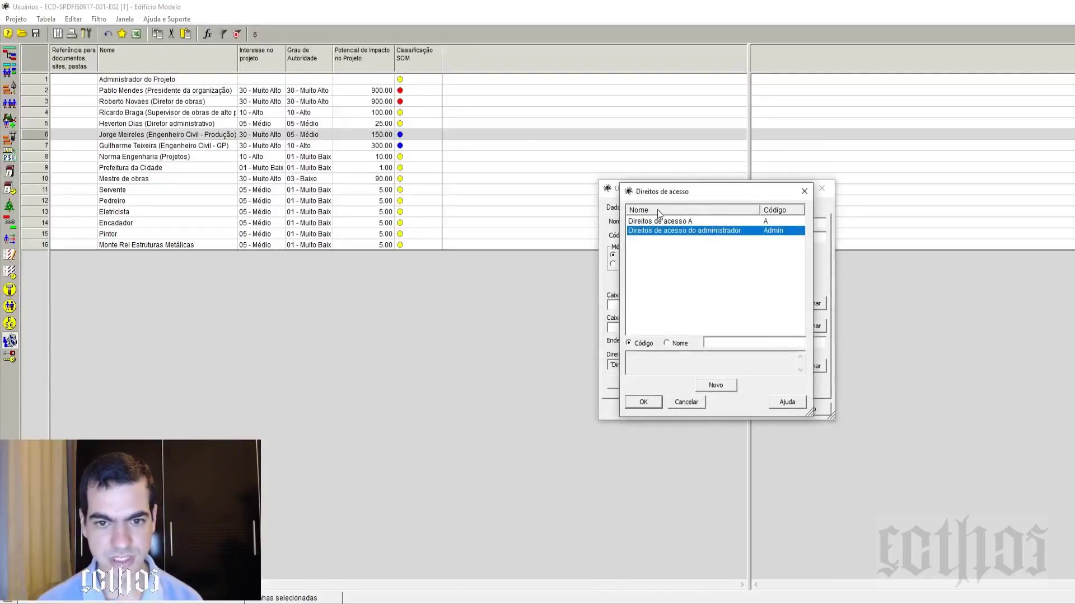
{"action": "left_click", "coordinate": [805, 191]}
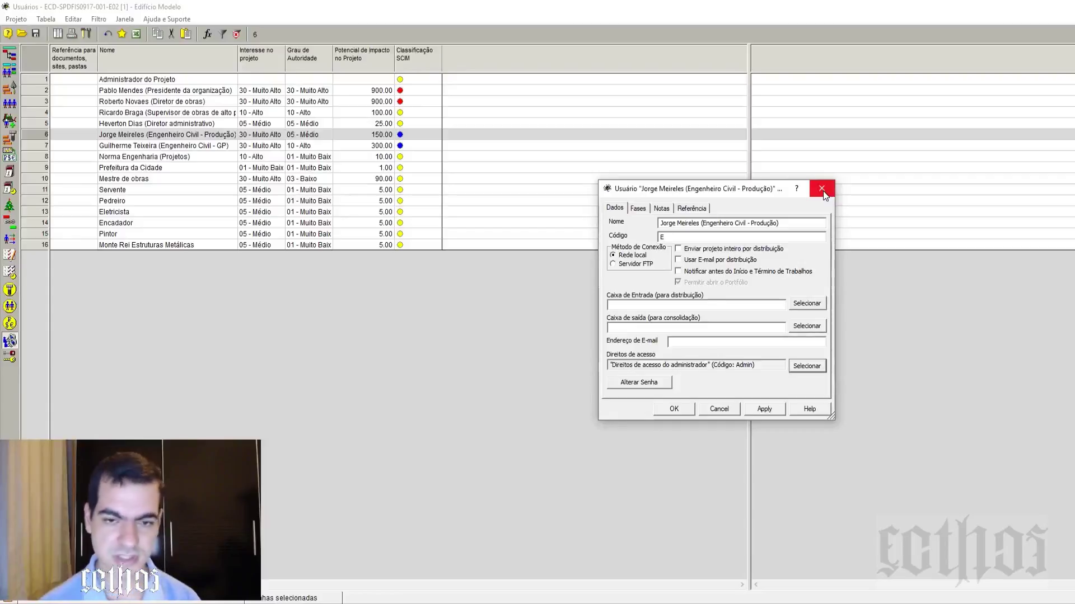
{"action": "left_click", "coordinate": [823, 192]}
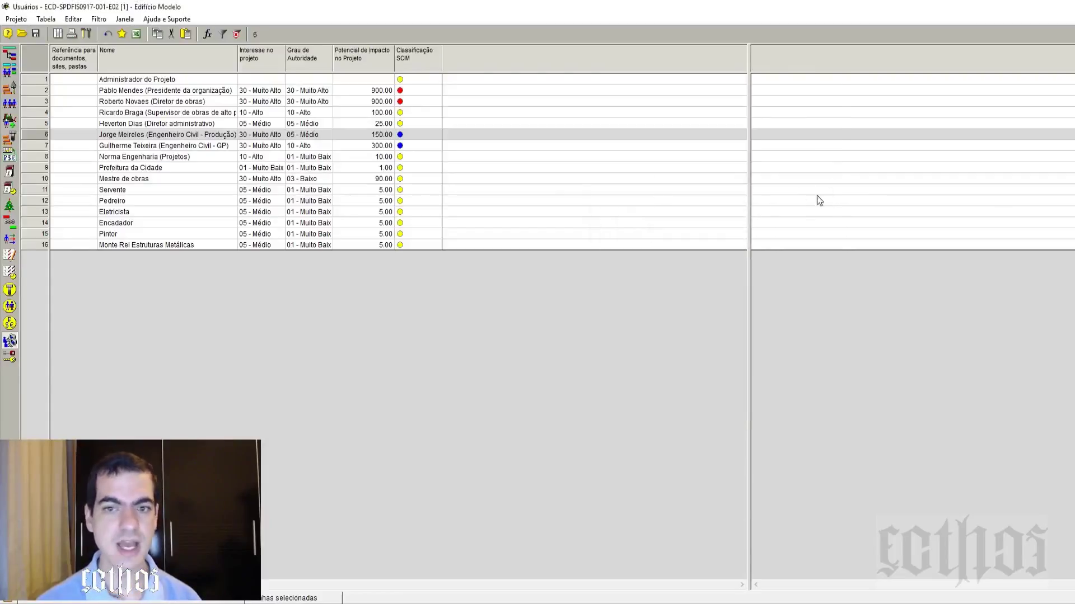
- Resize the Usuários window to review its stakeholder columns, and return to the project documents
{"action": "left_click_drag", "start_coordinate": [440, 7], "coordinate": [0, 154]}
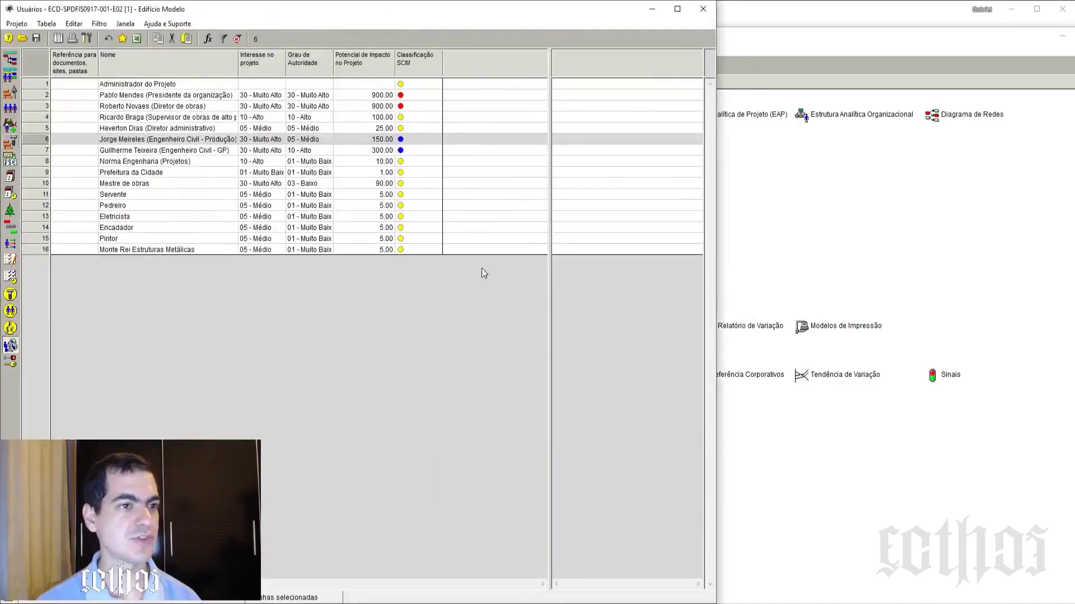
{"action": "left_click_drag", "start_coordinate": [714, 201], "coordinate": [1074, 224]}
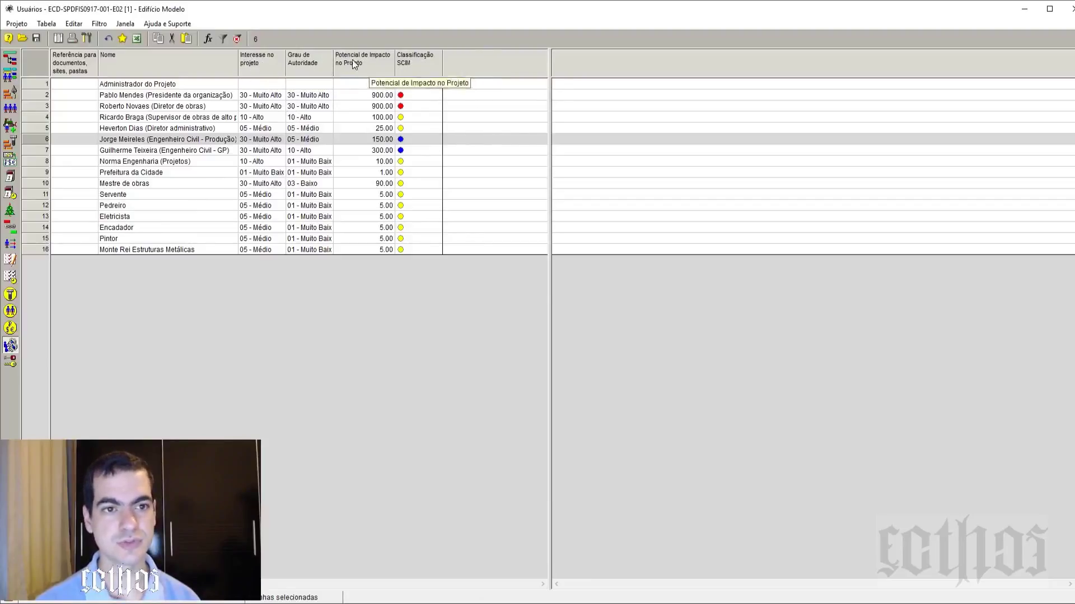
{"action": "left_click_drag", "start_coordinate": [734, 9], "coordinate": [713, 238]}
{"action": "double_click", "coordinate": [677, 42]}
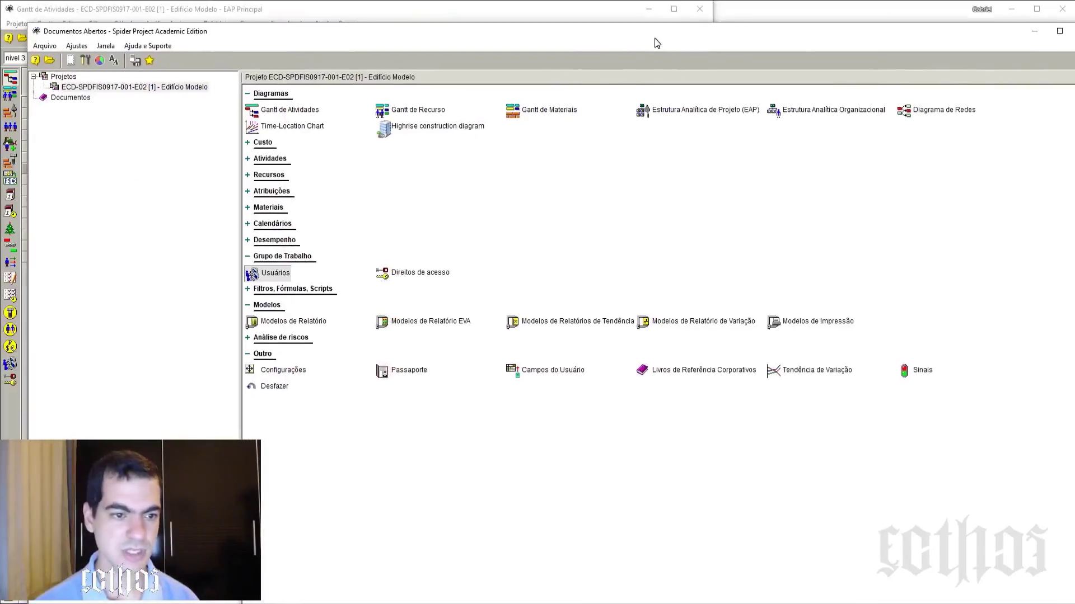
- Inspect the enumerated values and notes of the Interesse no projeto field in Campos do Usuário
{"action": "double_click", "coordinate": [550, 371]}
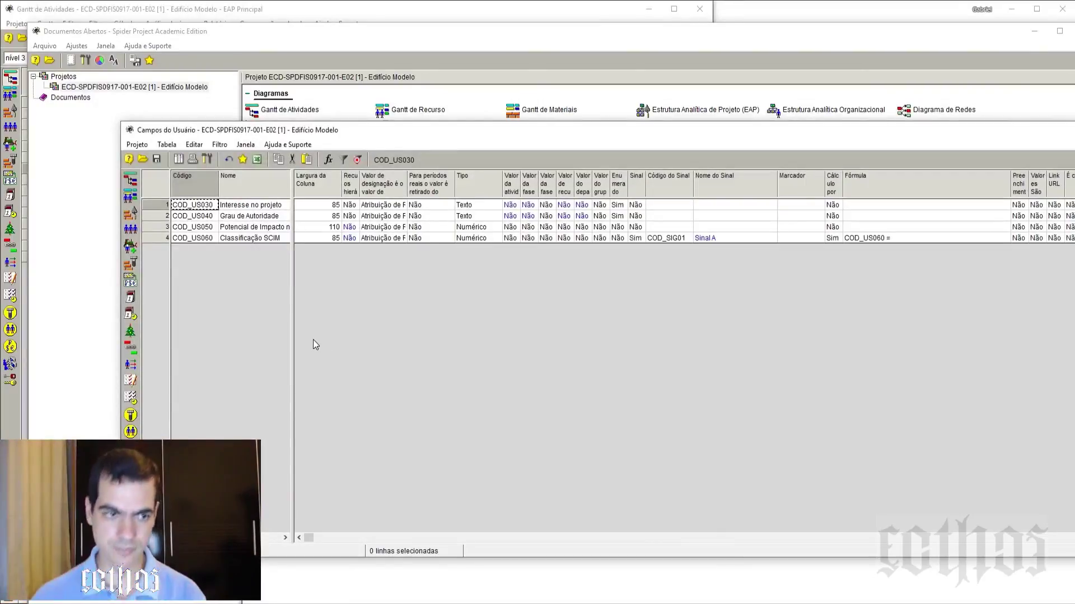
{"action": "double_click", "coordinate": [150, 210]}
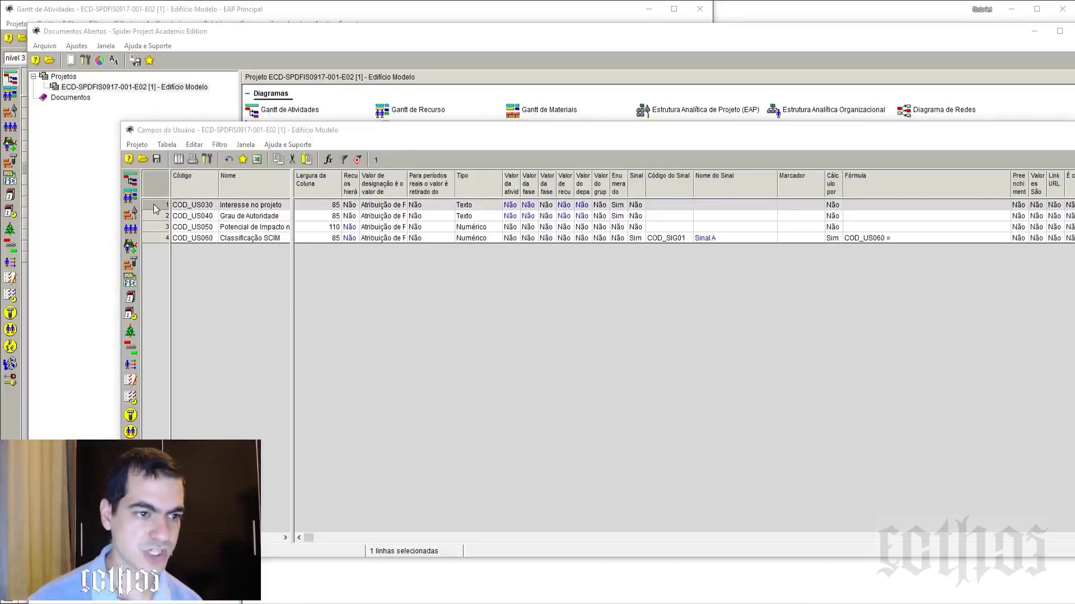
{"action": "left_click", "coordinate": [542, 197]}
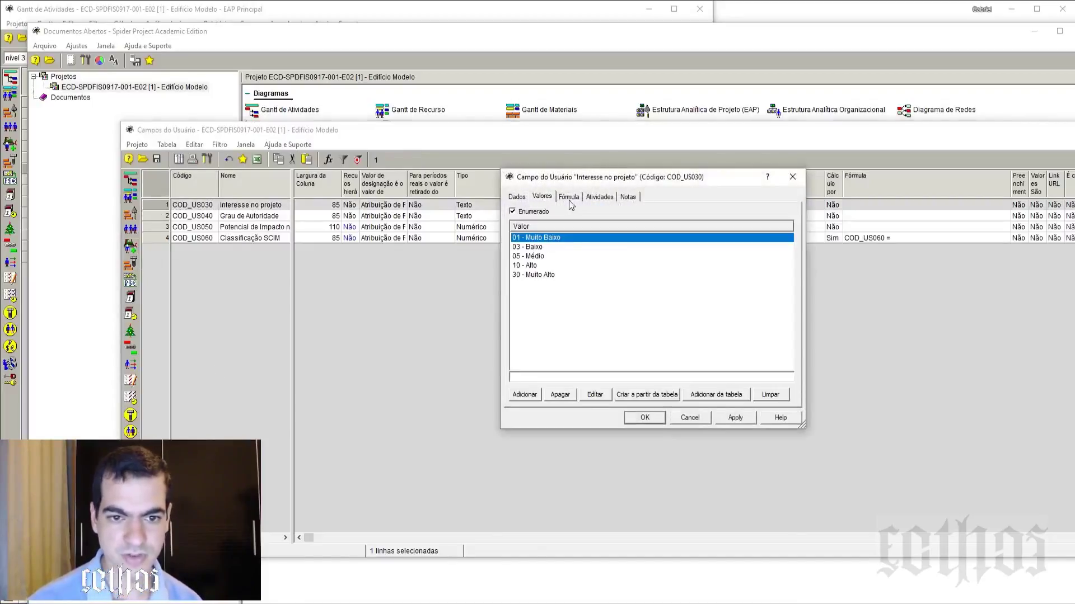
{"action": "left_click", "coordinate": [628, 197]}
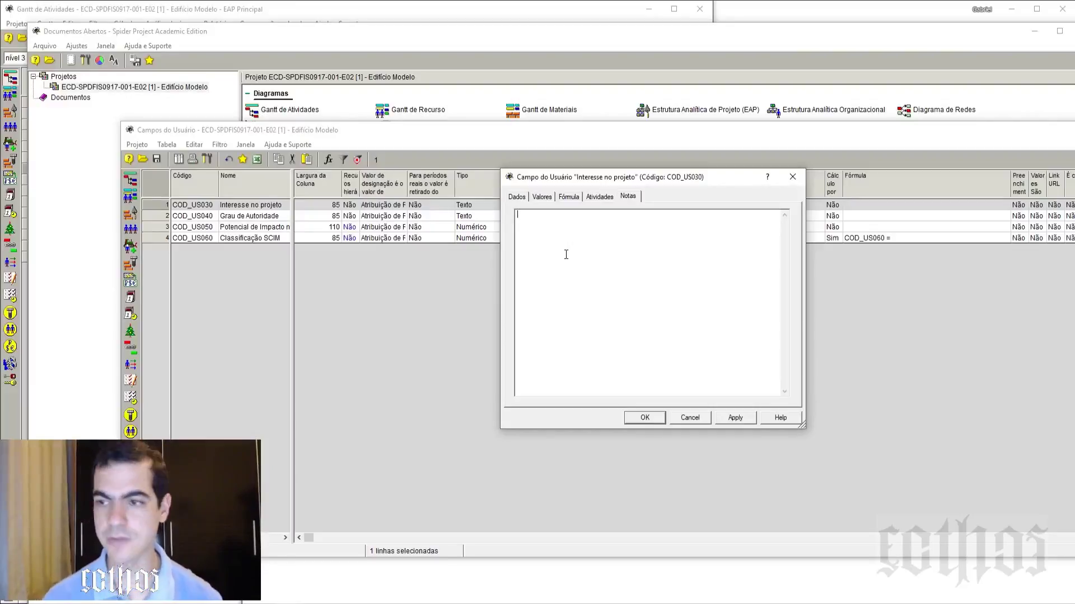
- Show the user-defined field Interesse no projeto as a column in the activity Gantt
{"action": "left_click", "coordinate": [291, 108]}
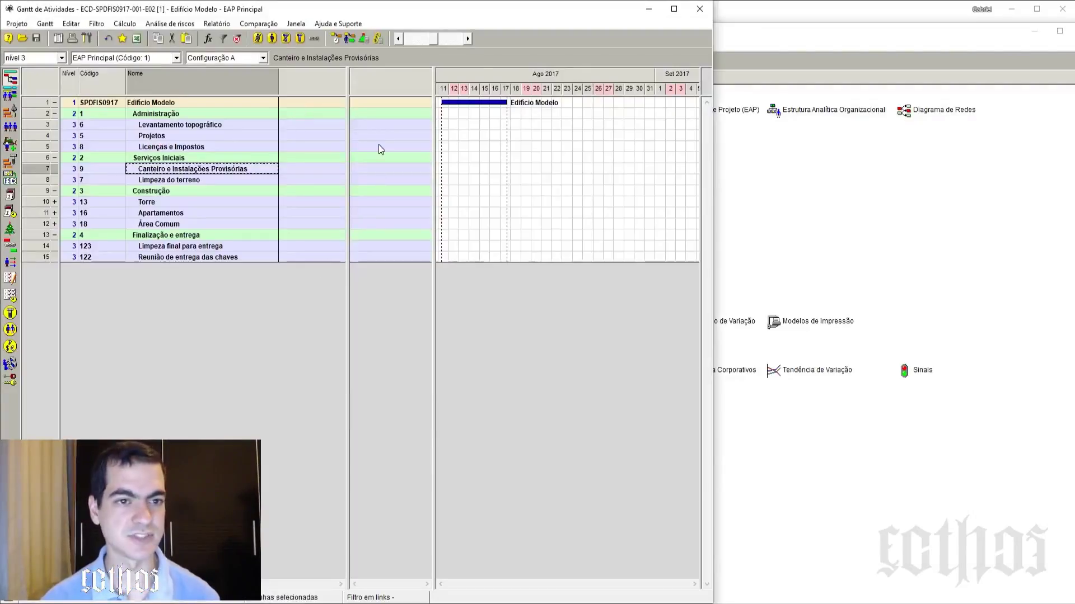
{"action": "right_click", "coordinate": [400, 80]}
{"action": "left_click", "coordinate": [442, 101]}
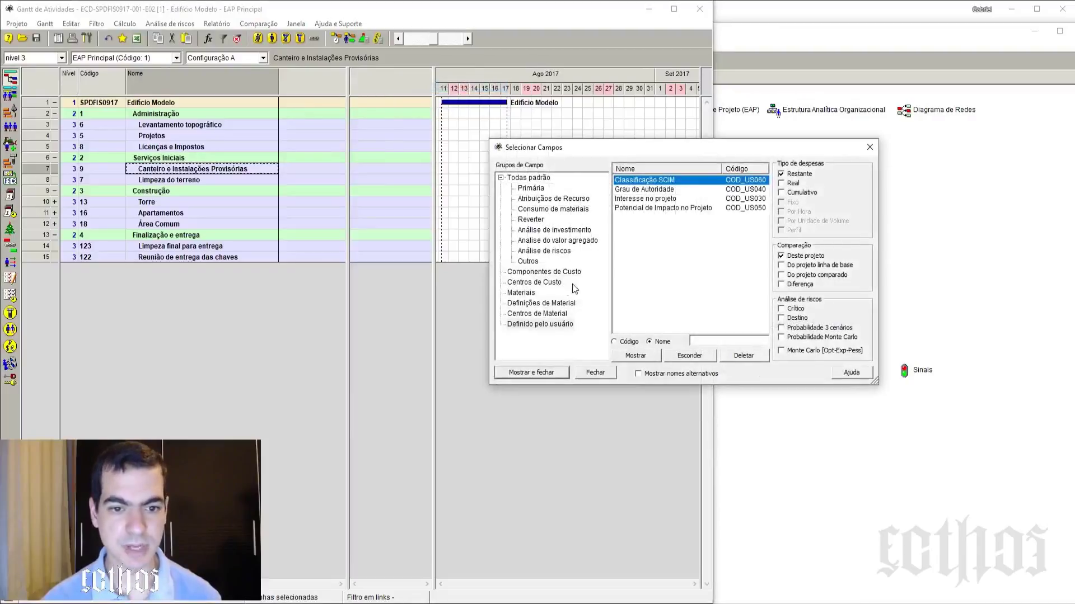
{"action": "left_click", "coordinate": [531, 325]}
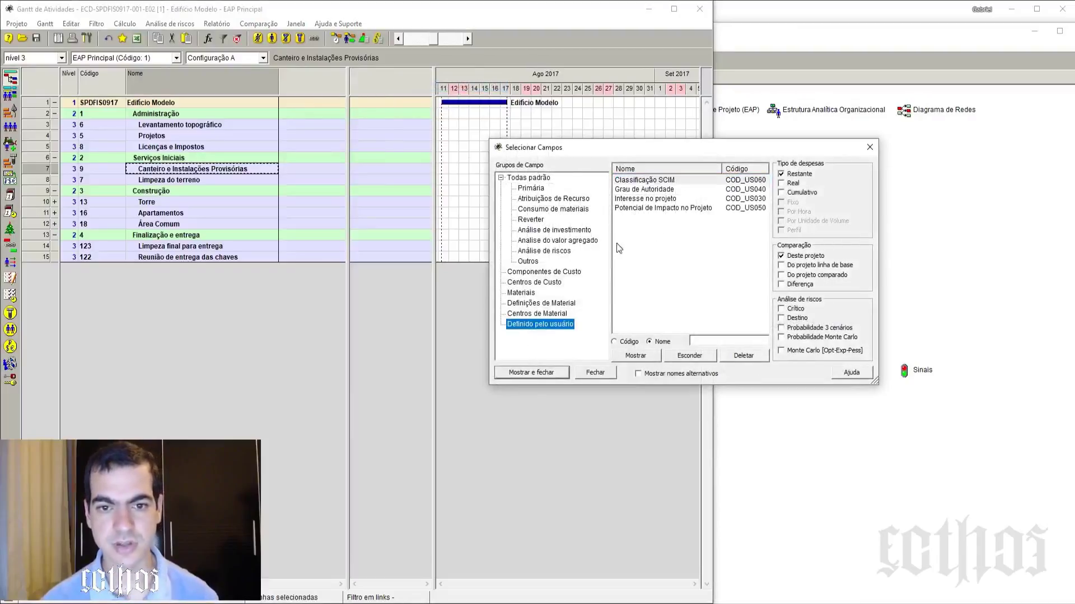
{"action": "left_click", "coordinate": [653, 200]}
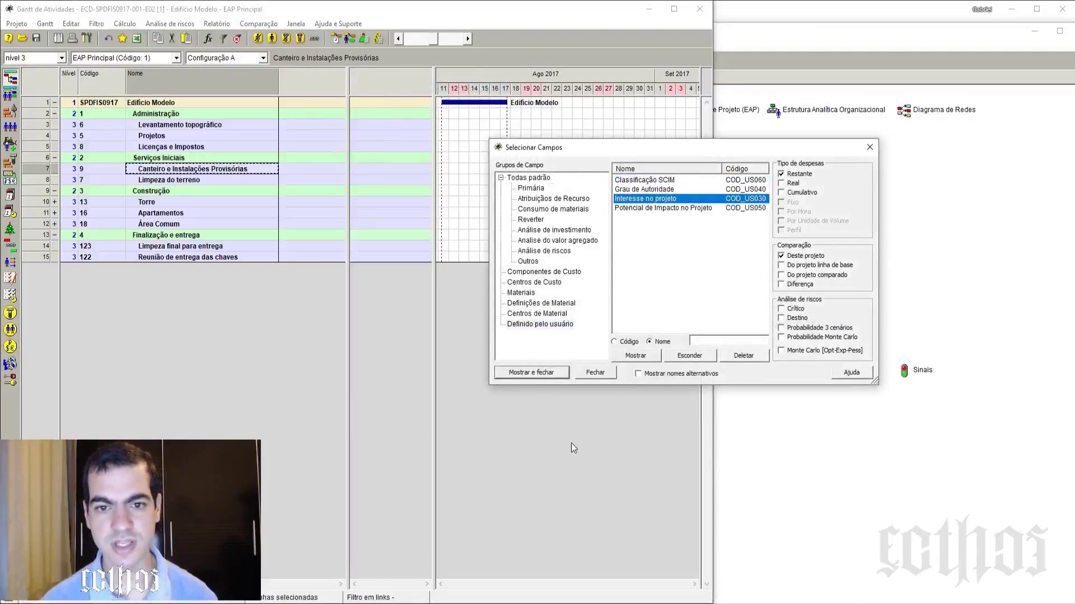
{"action": "left_click", "coordinate": [638, 356]}
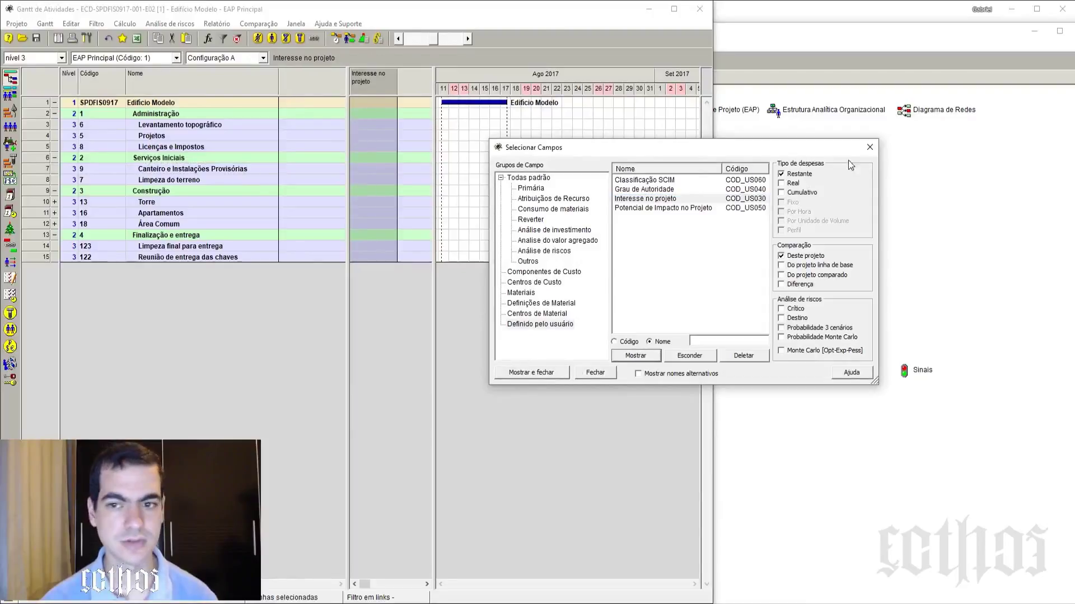
{"action": "left_click", "coordinate": [869, 147]}
- Try free text in the Interesse no projeto cell of Levantamento topográfico, and replace it with the list value 05 - Médio
{"action": "left_click", "coordinate": [365, 125]}
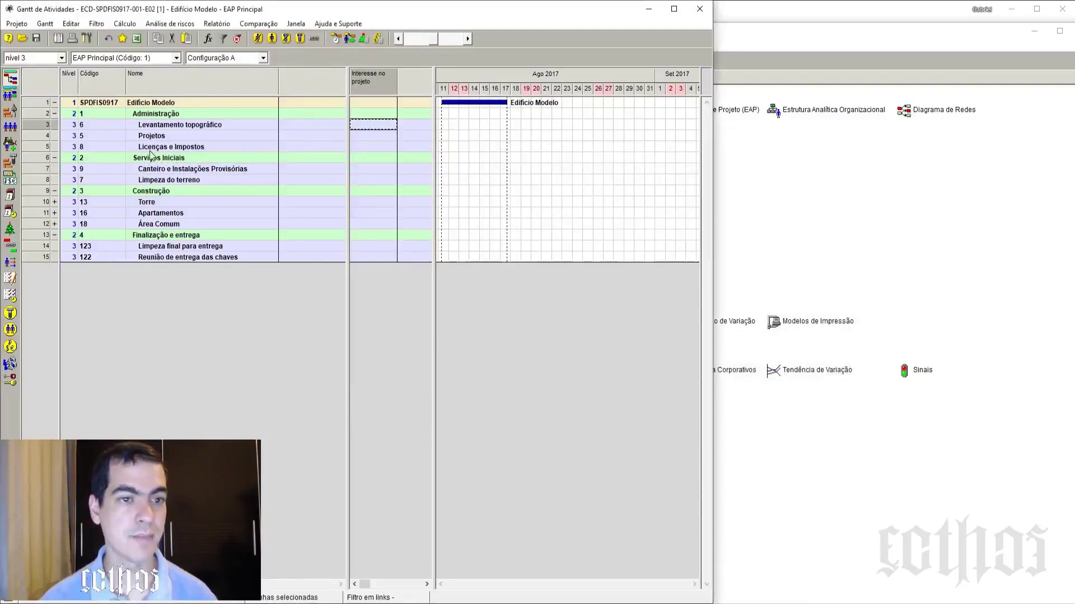
{"action": "type", "text": "gabriel"}
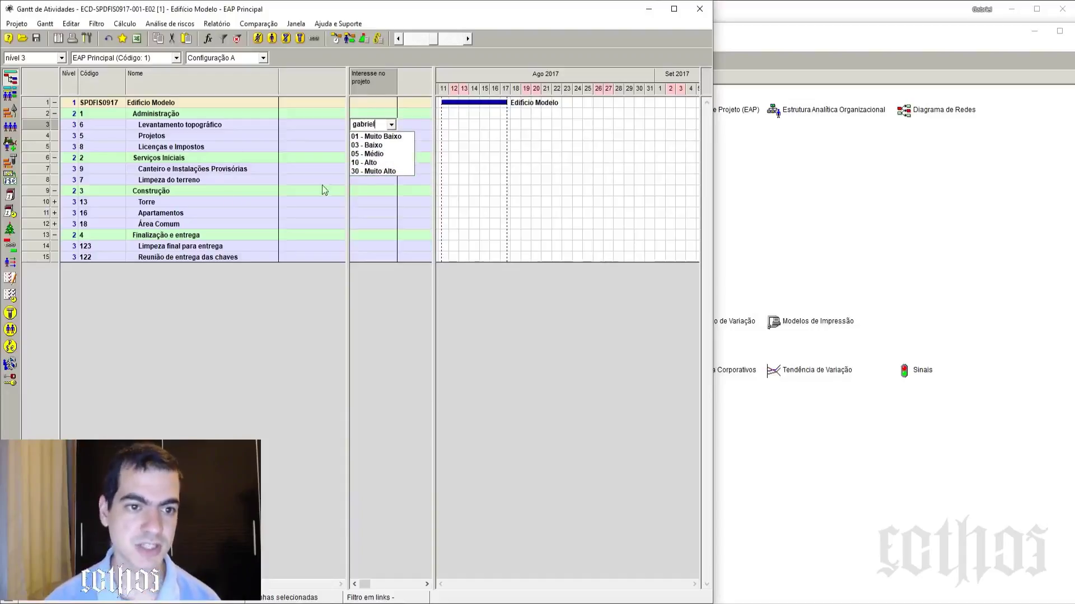
{"action": "left_click", "coordinate": [378, 154]}
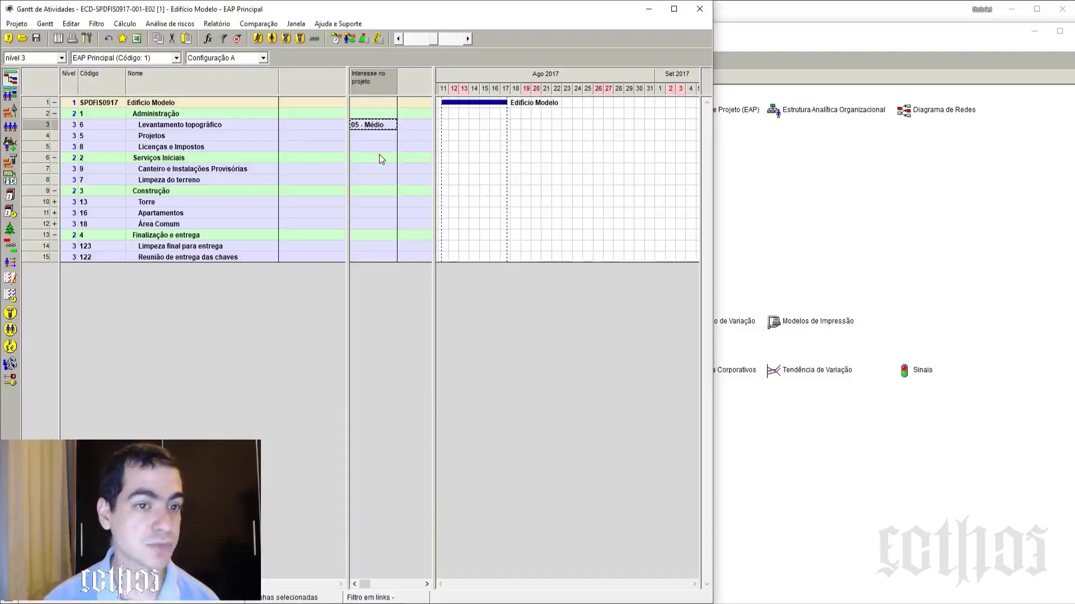
- Try to clear the Interesse no projeto value of Levantamento topográfico, and cancel the cell edit
{"action": "left_click", "coordinate": [390, 126]}
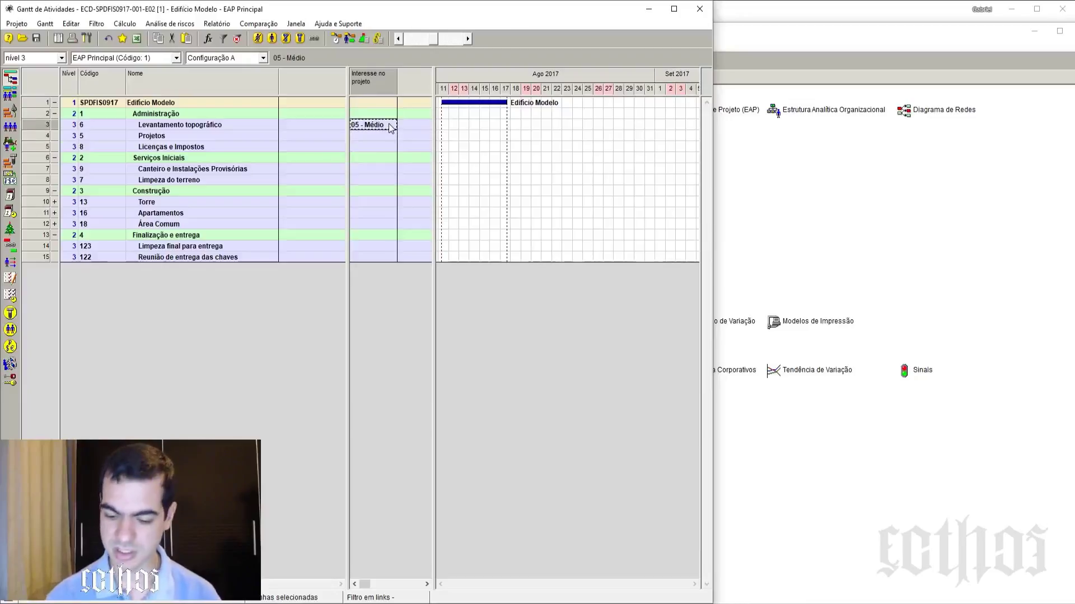
{"action": "left_click", "coordinate": [390, 127]}
{"action": "key", "text": "Escape"}
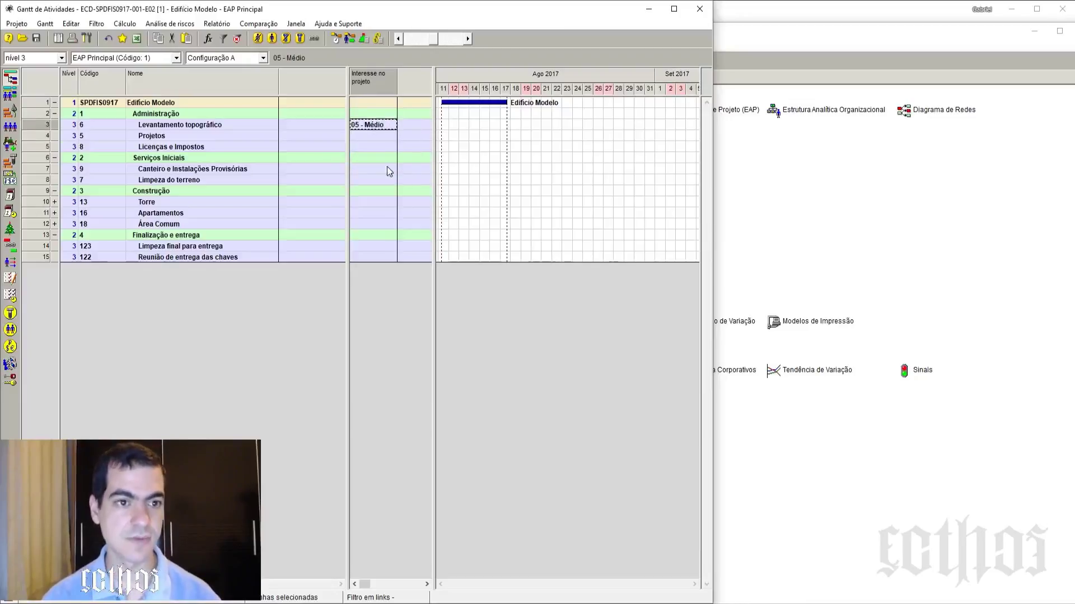
{"action": "left_click", "coordinate": [374, 145]}
{"action": "left_click", "coordinate": [383, 125]}
{"action": "left_click", "coordinate": [382, 126]}
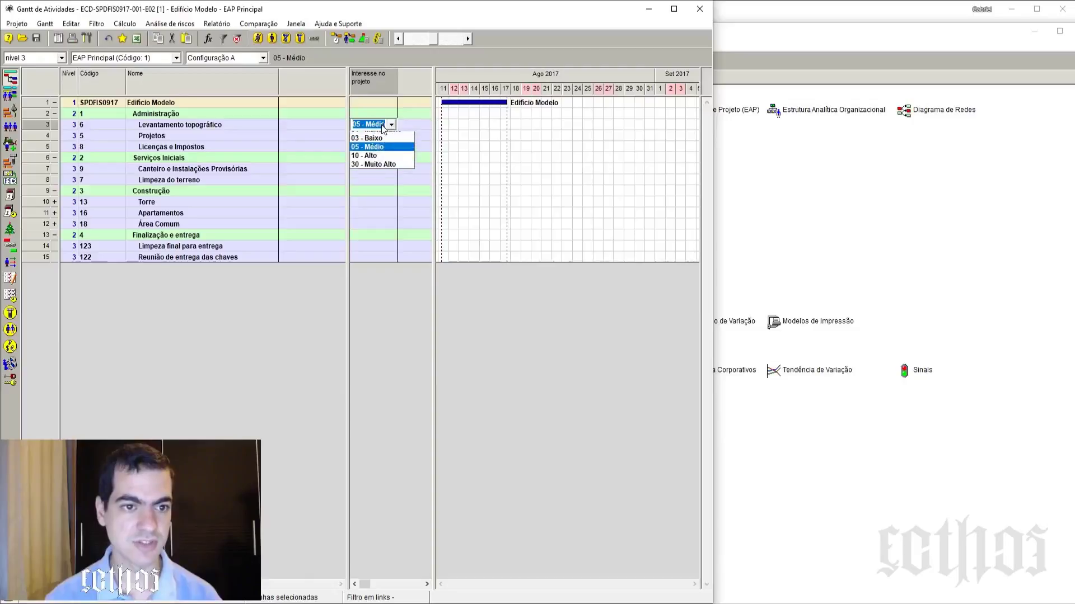
{"action": "left_click", "coordinate": [380, 125]}
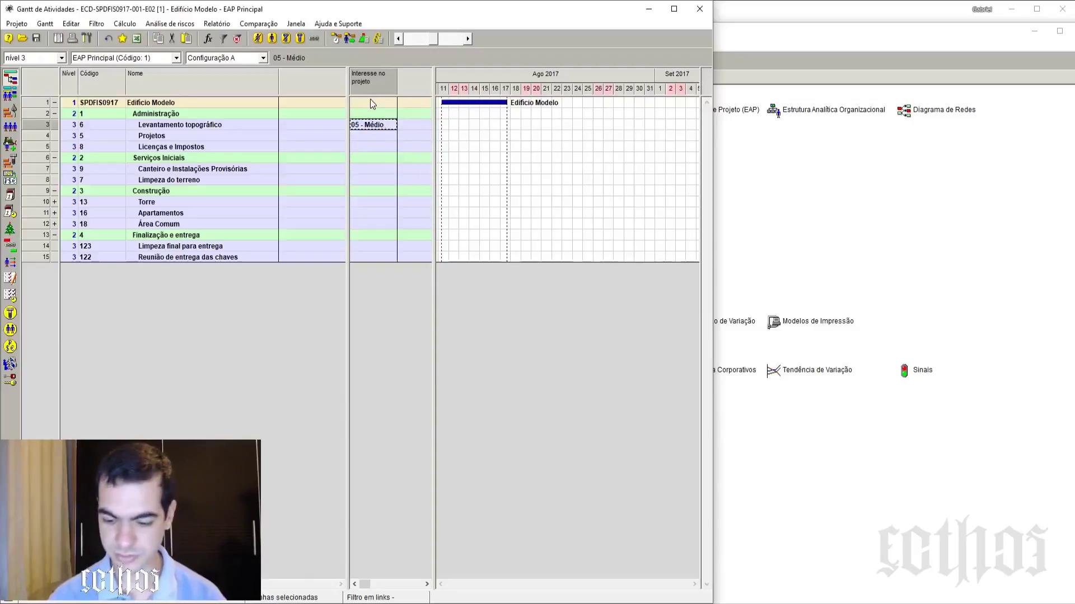
{"action": "key", "text": "BackSpace"}
{"action": "key", "text": "Return"}
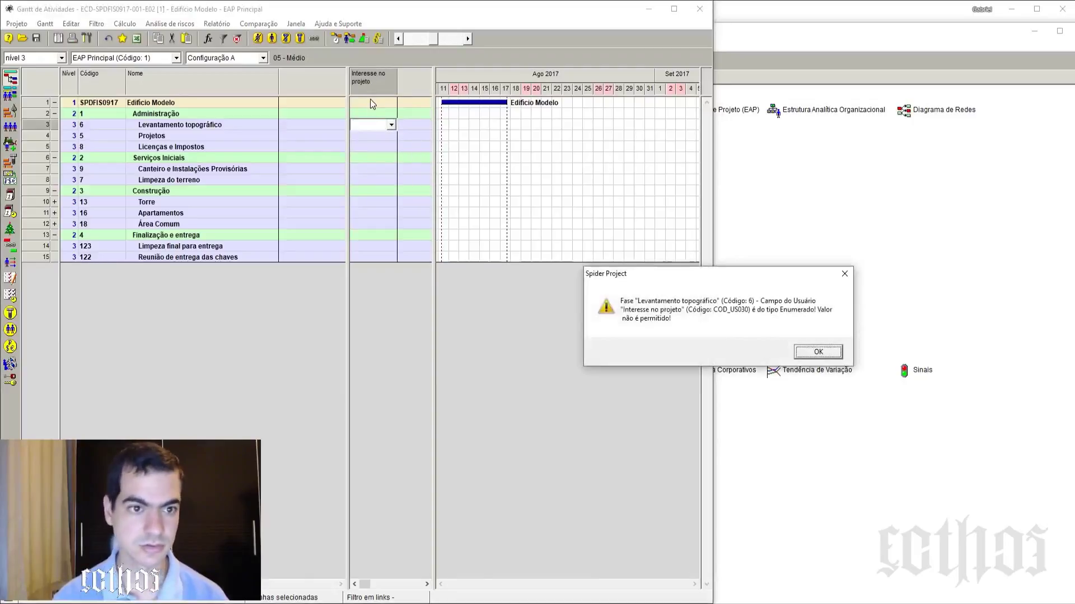
{"action": "key", "text": "Return"}
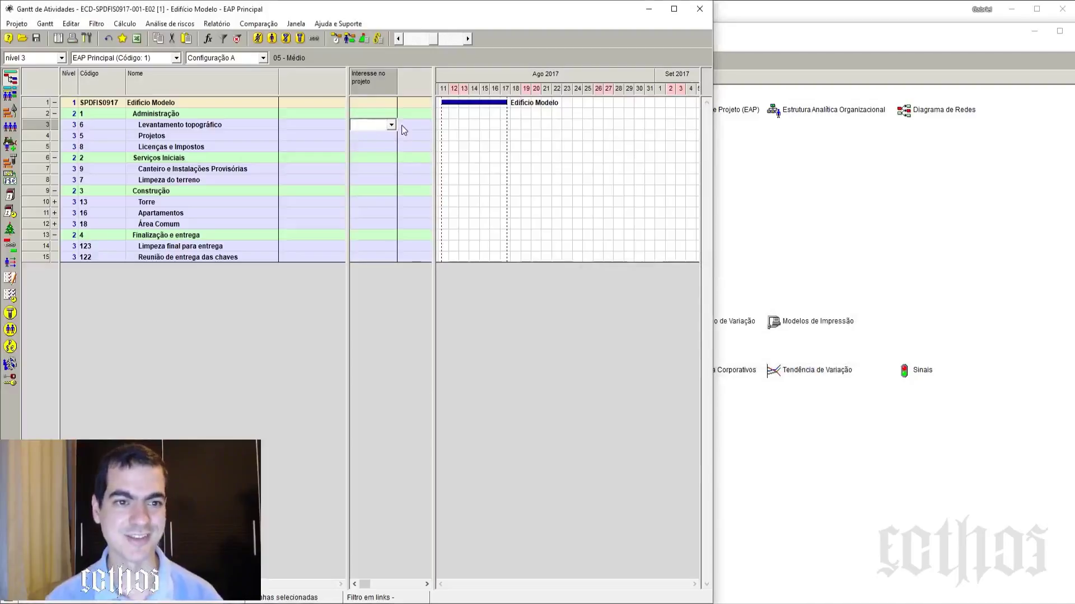
{"action": "key", "text": "Return"}
{"action": "key", "text": "Escape"}
{"action": "key", "text": "Escape"}
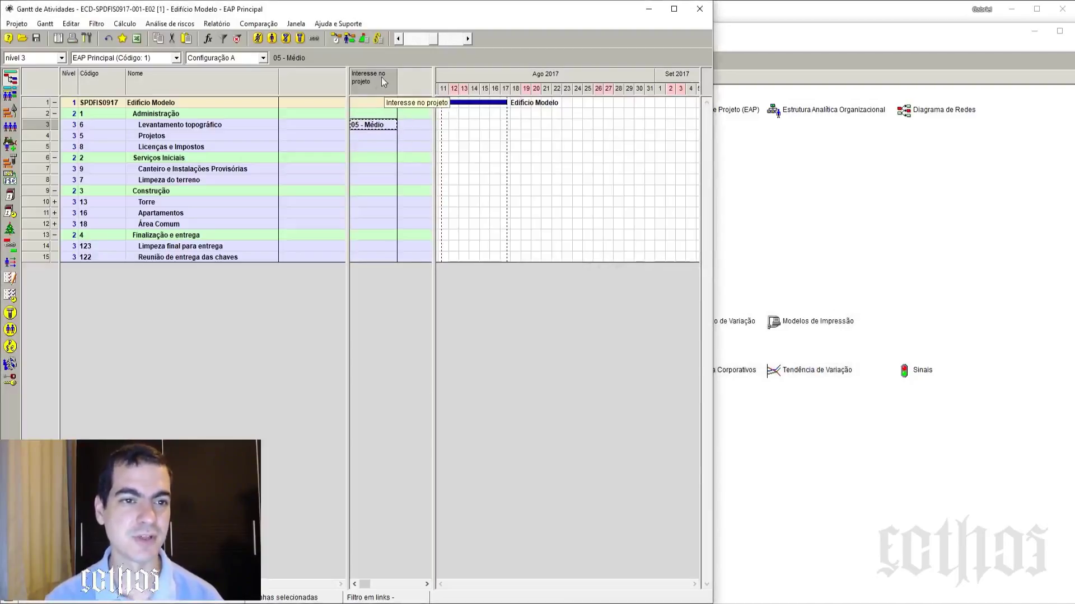
- Hide the Interesse no projeto column from the activity Gantt
{"action": "right_click", "coordinate": [378, 77]}
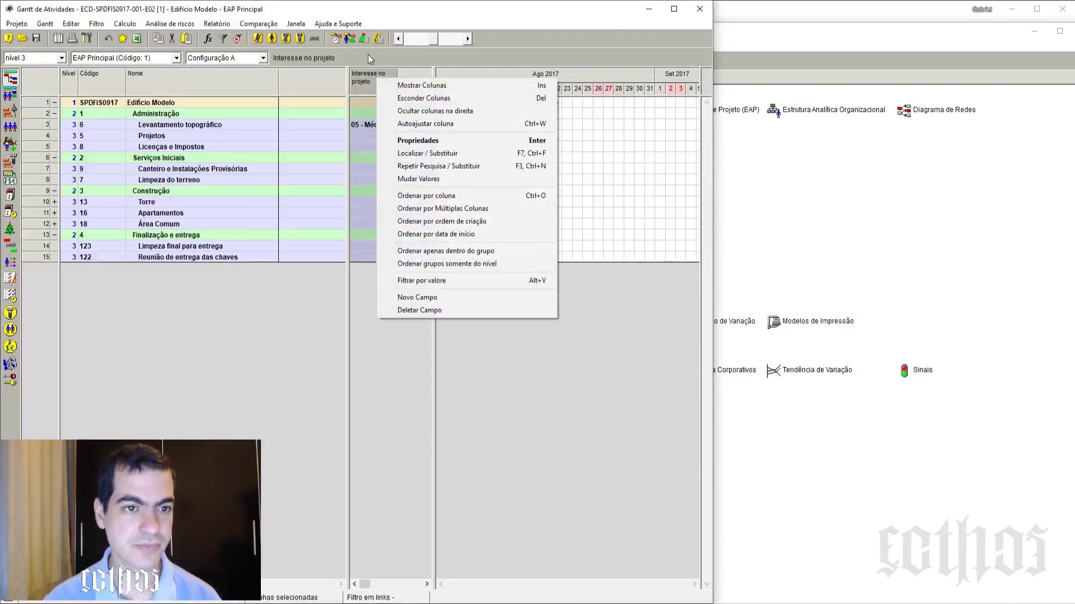
{"action": "left_click", "coordinate": [369, 54]}
{"action": "key", "text": "Delete"}
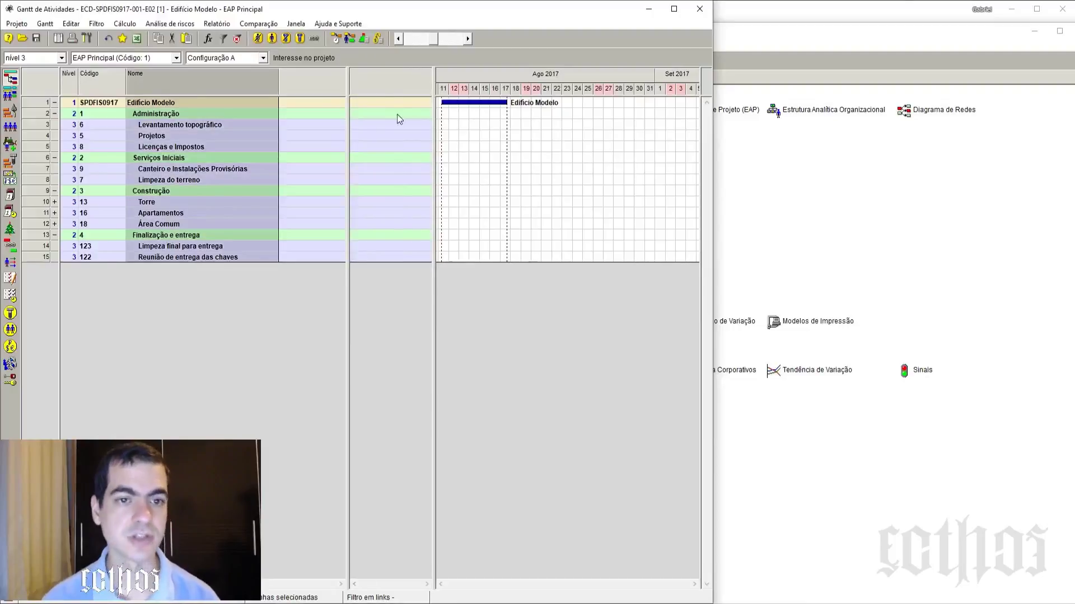
- Return to Campos do Usuário and close the properties of the Interesse no projeto field without changes
{"action": "left_click", "coordinate": [814, 43]}
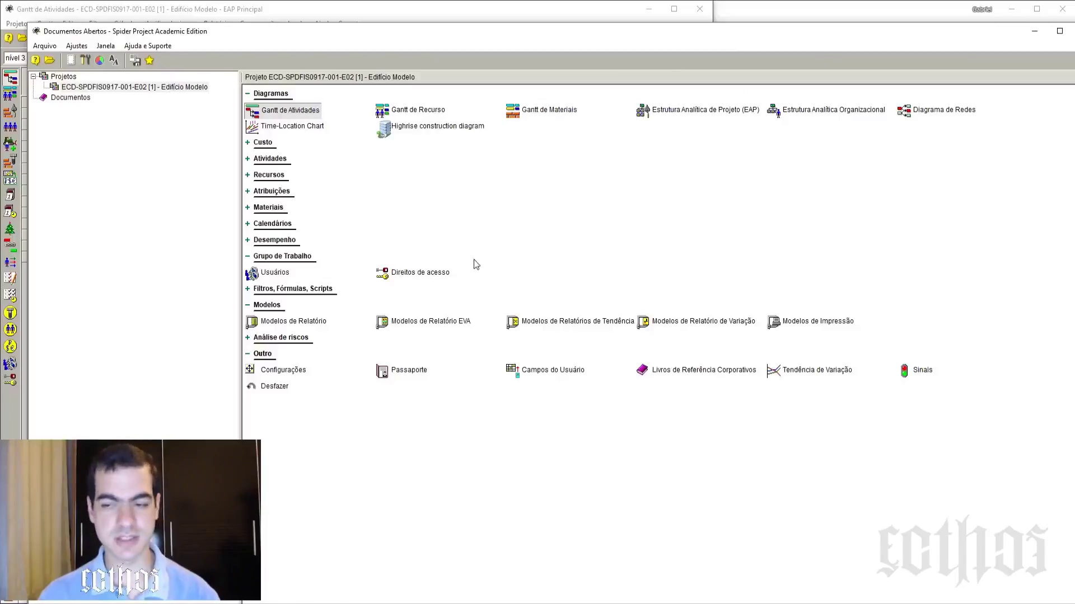
{"action": "key", "text": "alt+Tab"}
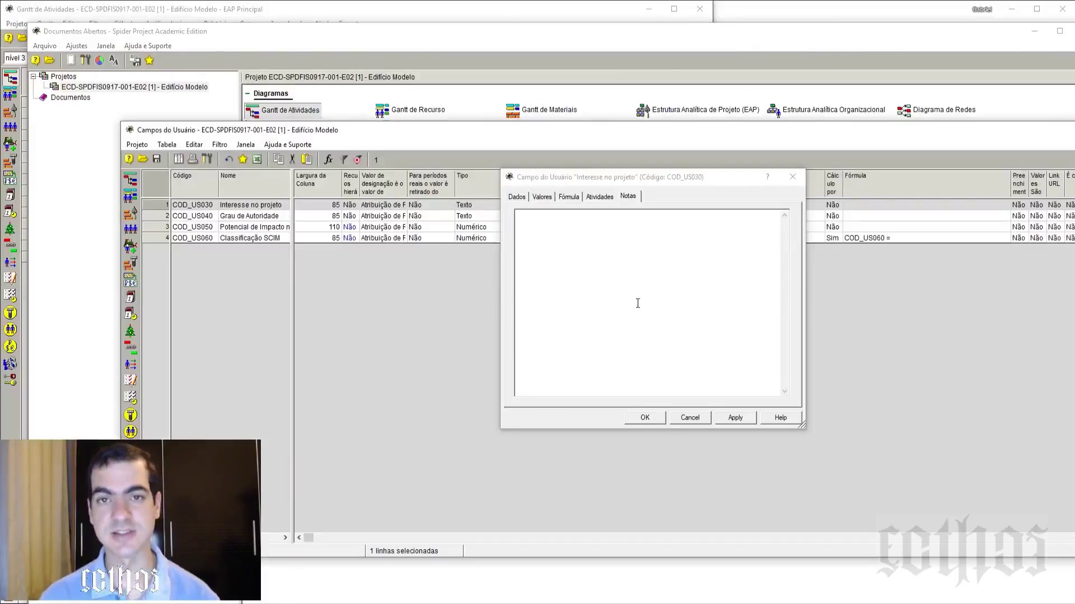
{"action": "left_click", "coordinate": [602, 277]}
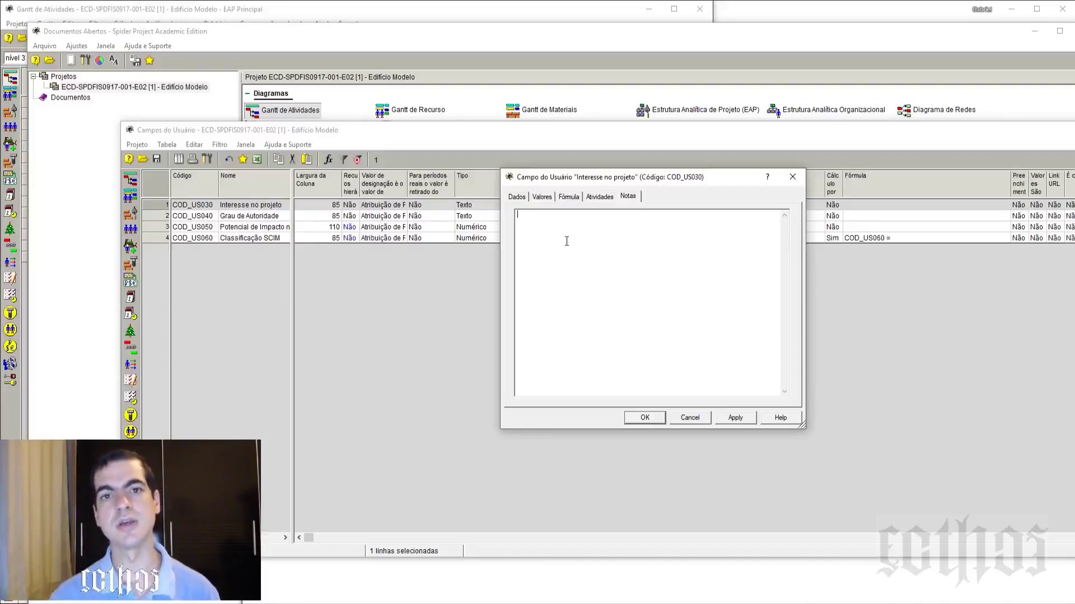
{"action": "left_click", "coordinate": [694, 419]}
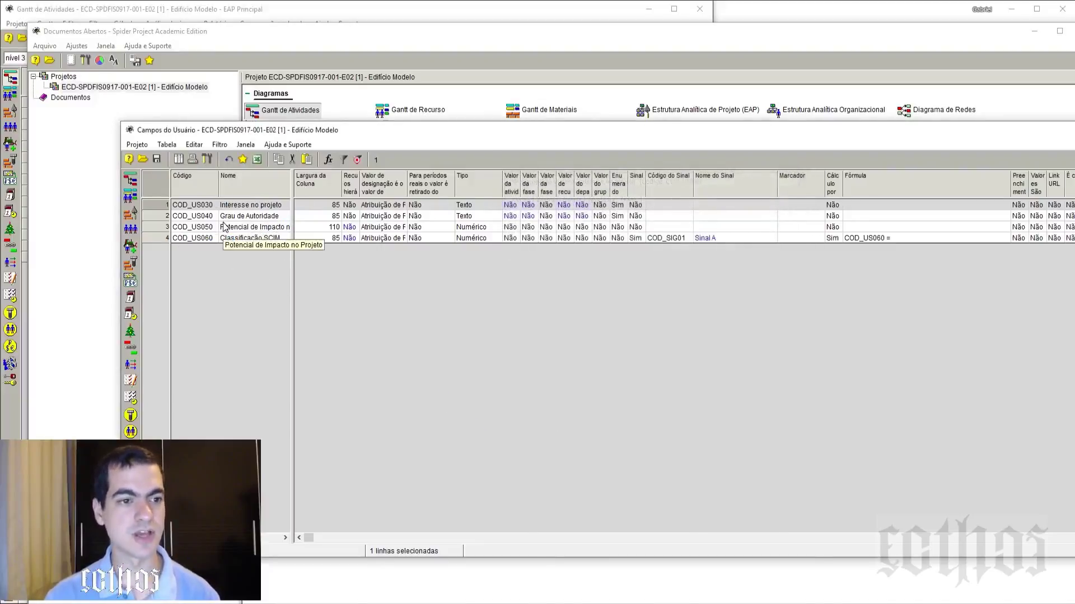
- Review the user-defined fields table, and return to the open documents list with Documentos selected and the Gantt window reachable
{"action": "left_click_drag", "start_coordinate": [536, 130], "coordinate": [456, 50]}
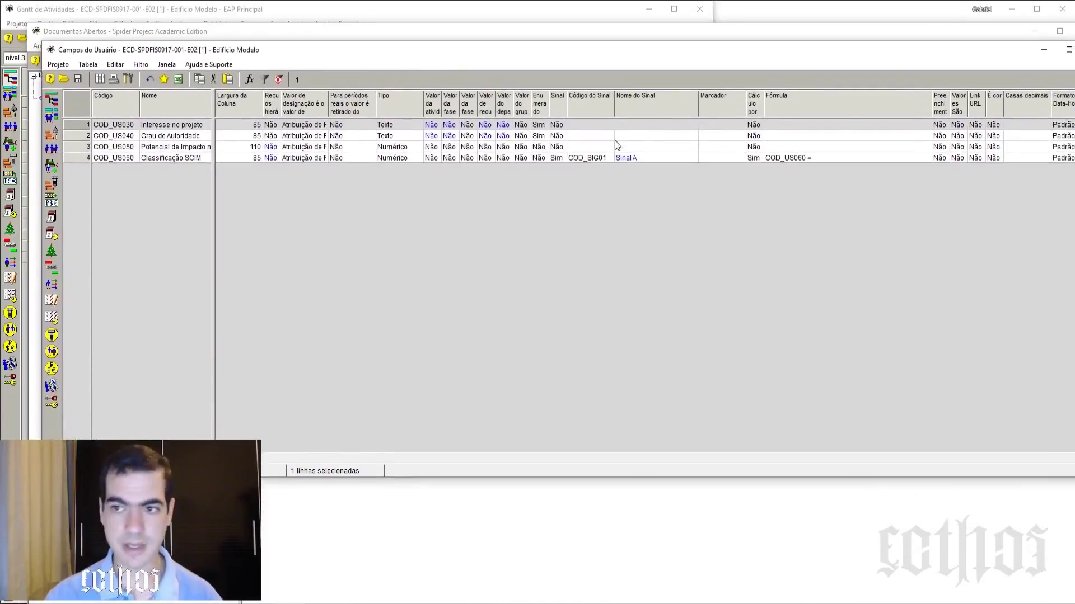
{"action": "left_click_drag", "start_coordinate": [857, 54], "coordinate": [877, 175]}
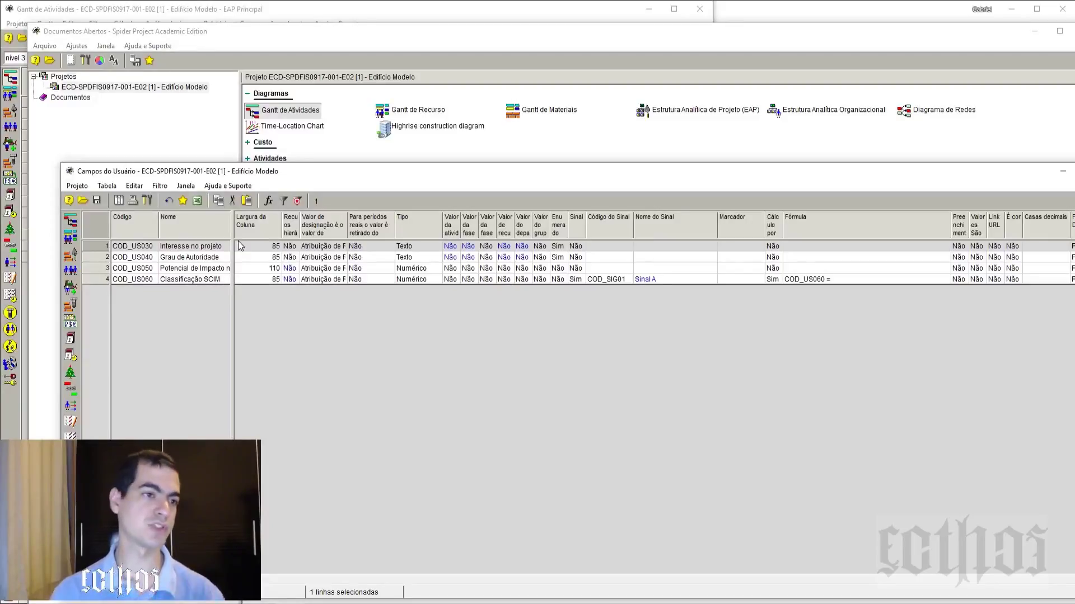
{"action": "left_click", "coordinate": [69, 134]}
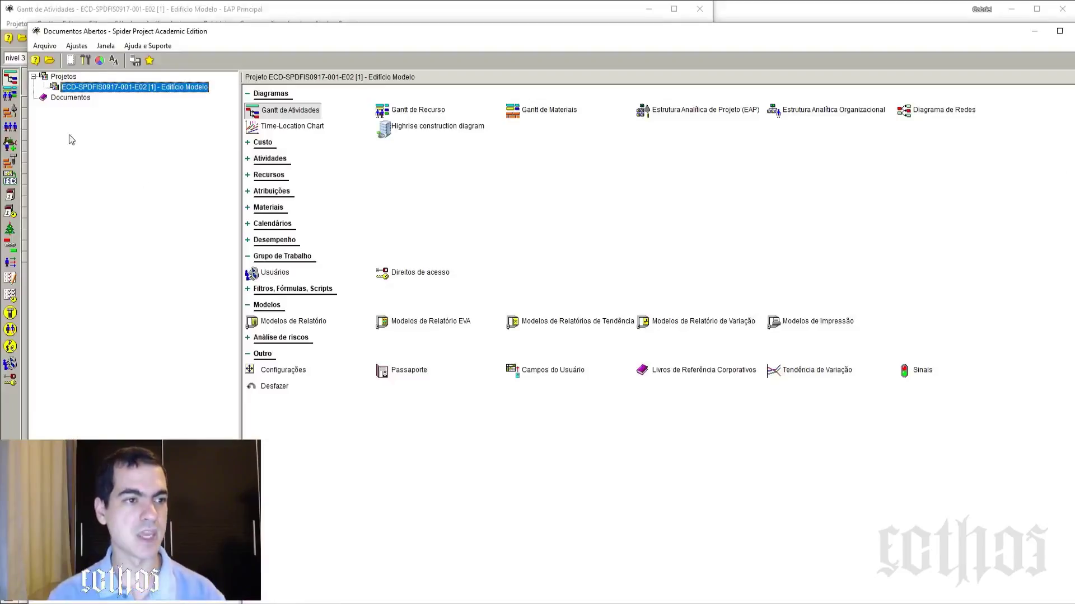
{"action": "left_click", "coordinate": [72, 98]}
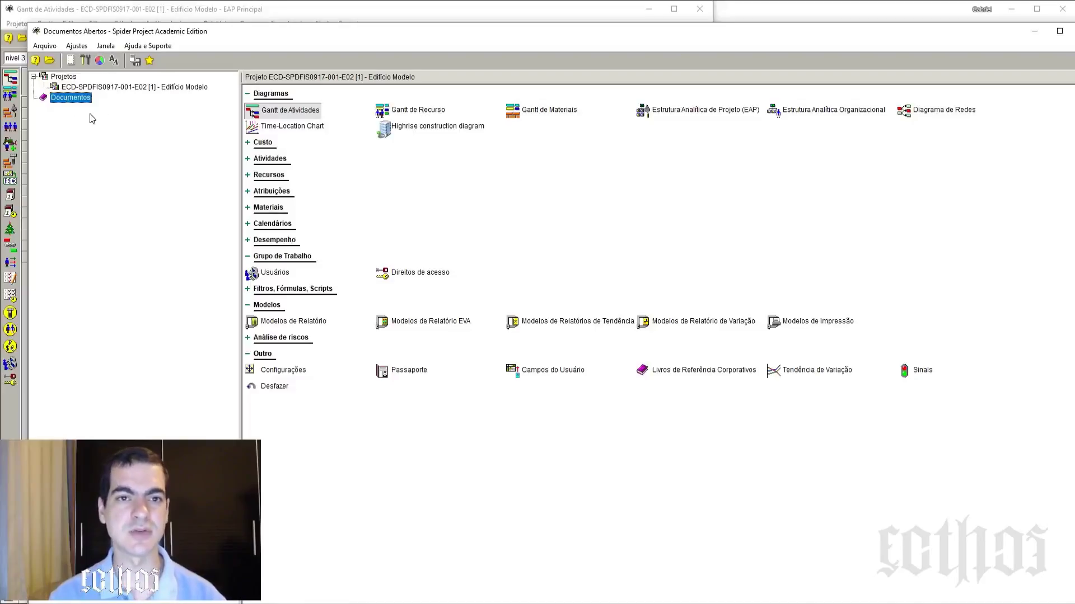
{"action": "left_click_drag", "start_coordinate": [223, 31], "coordinate": [274, 37]}
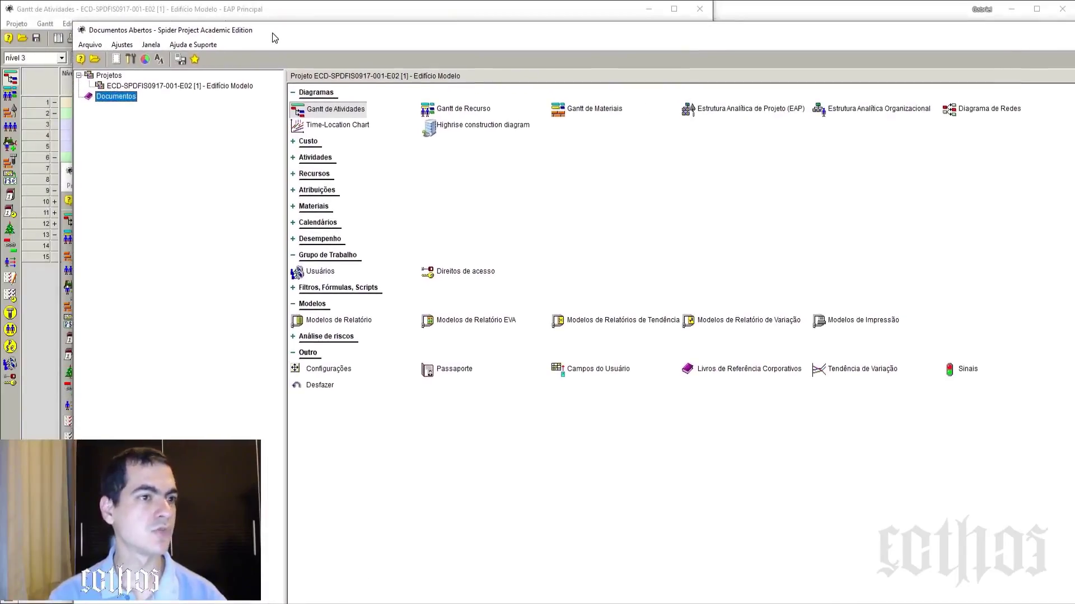
- Start creating a standard reference book from the Edifício Modelo project
{"action": "left_click", "coordinate": [16, 23]}
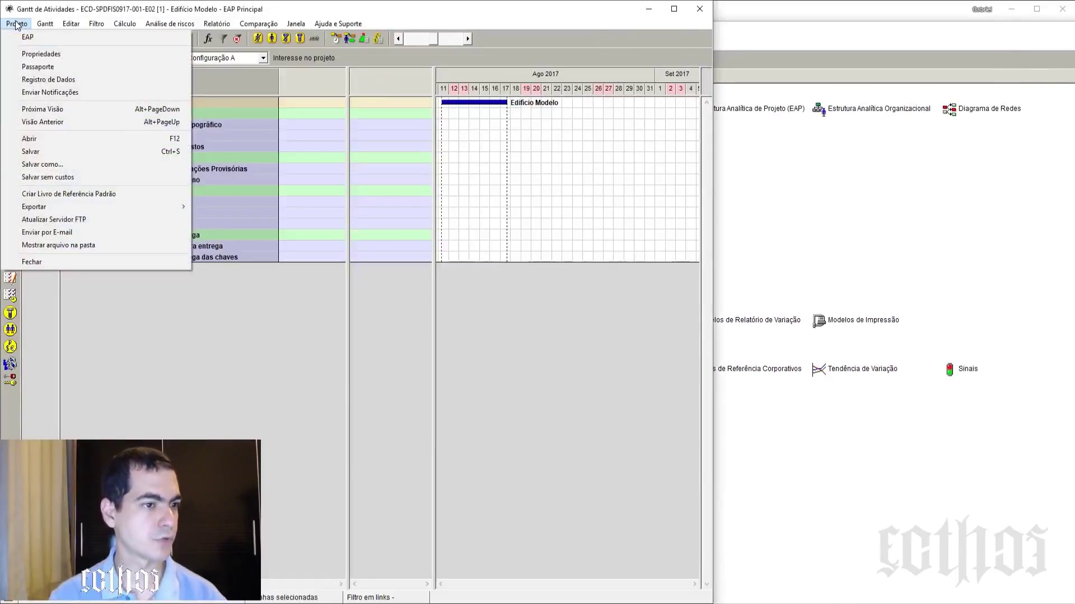
{"action": "left_click", "coordinate": [88, 194]}
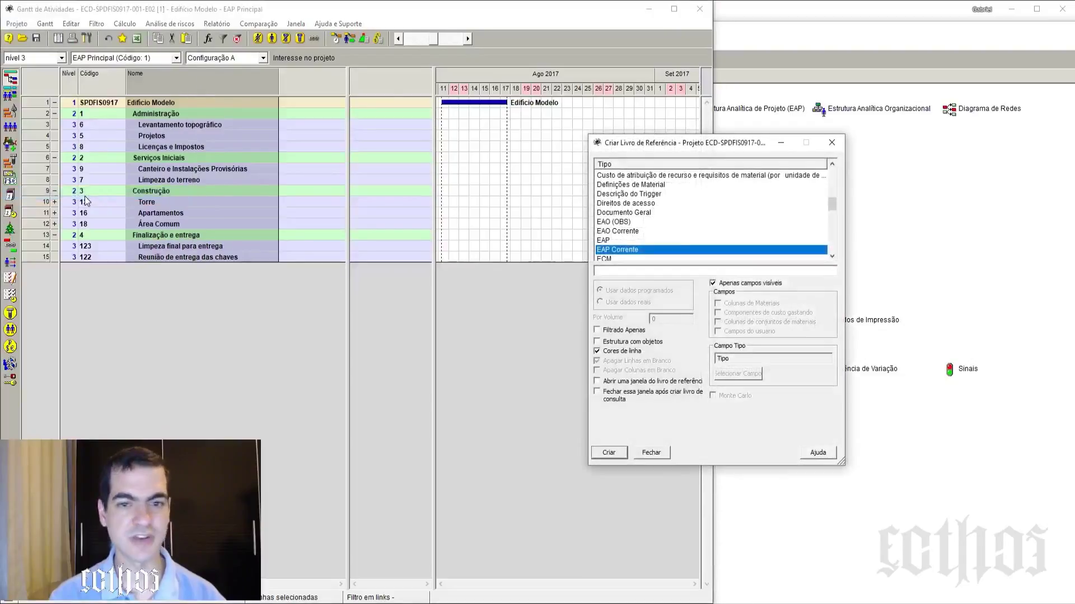
{"action": "left_click_drag", "start_coordinate": [743, 144], "coordinate": [557, 98]}
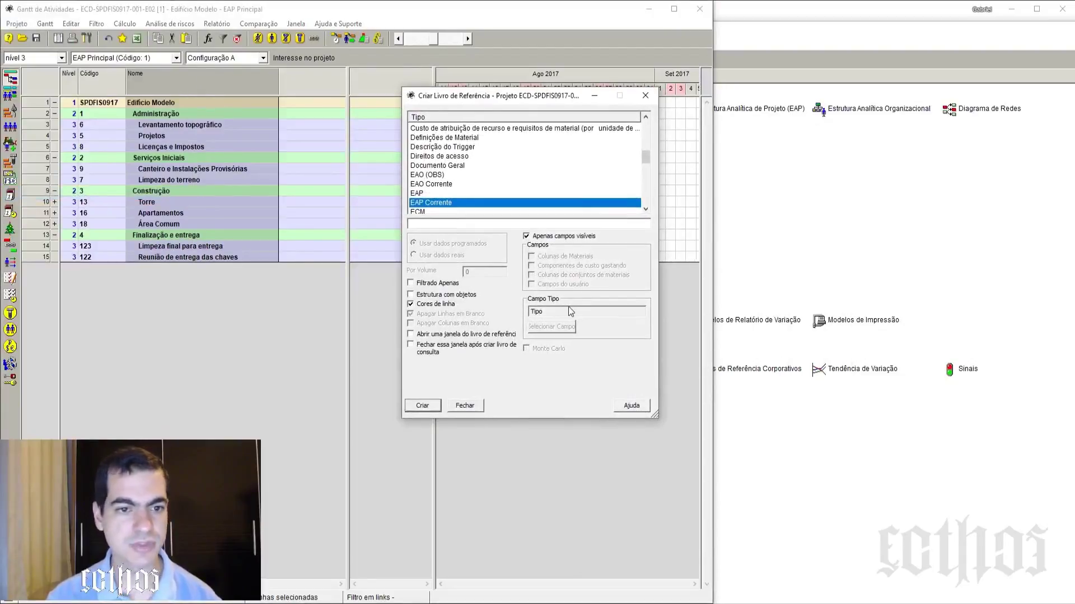
- Examine the available reference book types, including Campos do Usuário, Centros de Material and EAP
{"action": "left_click_drag", "start_coordinate": [646, 159], "coordinate": [647, 135]}
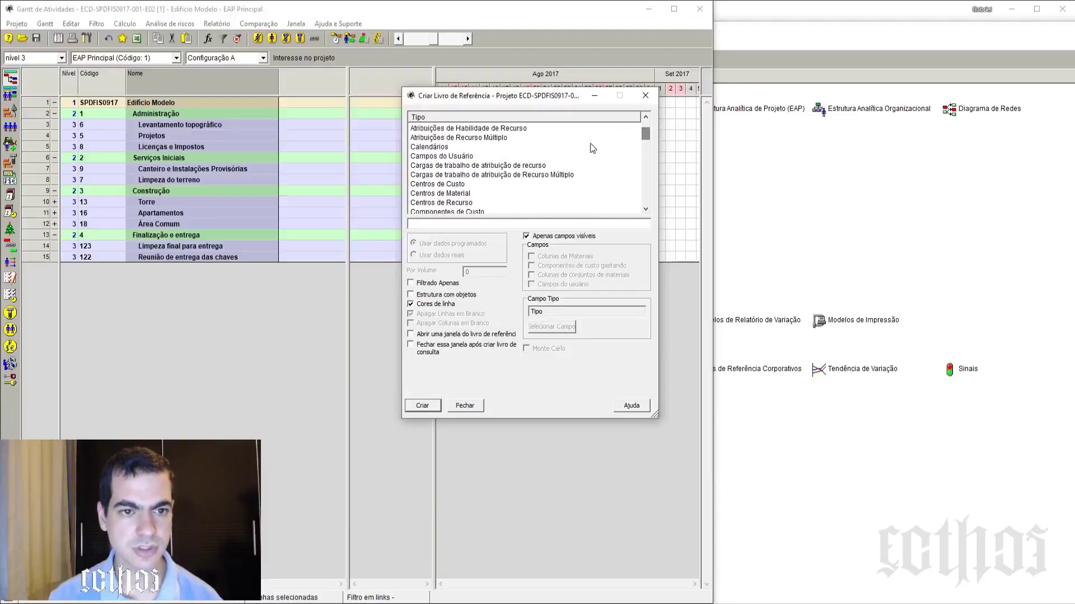
{"action": "left_click", "coordinate": [483, 156]}
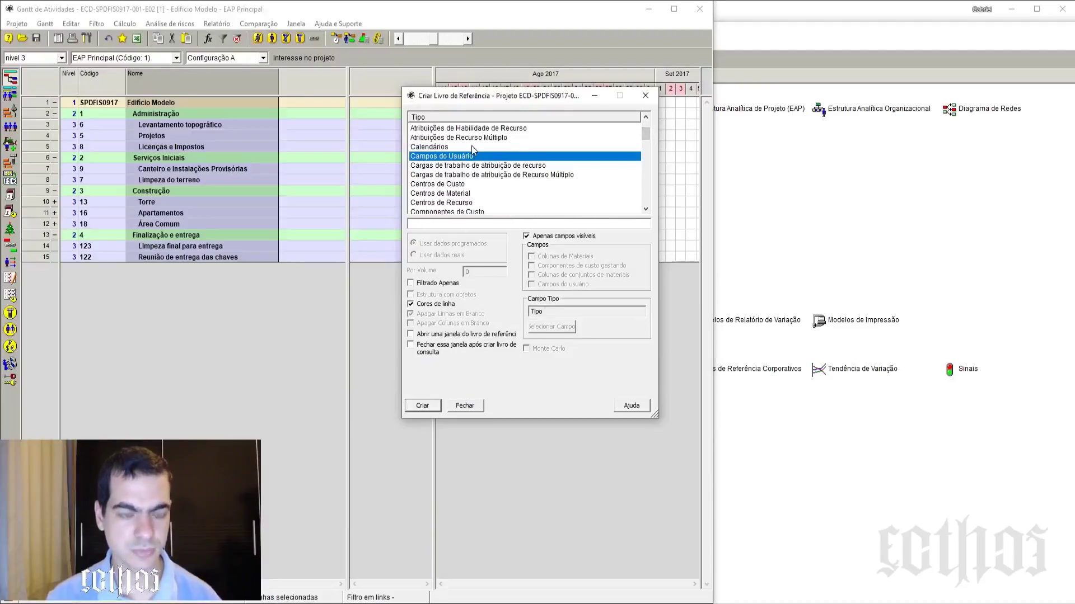
{"action": "left_click", "coordinate": [469, 131]}
{"action": "left_click", "coordinate": [456, 165]}
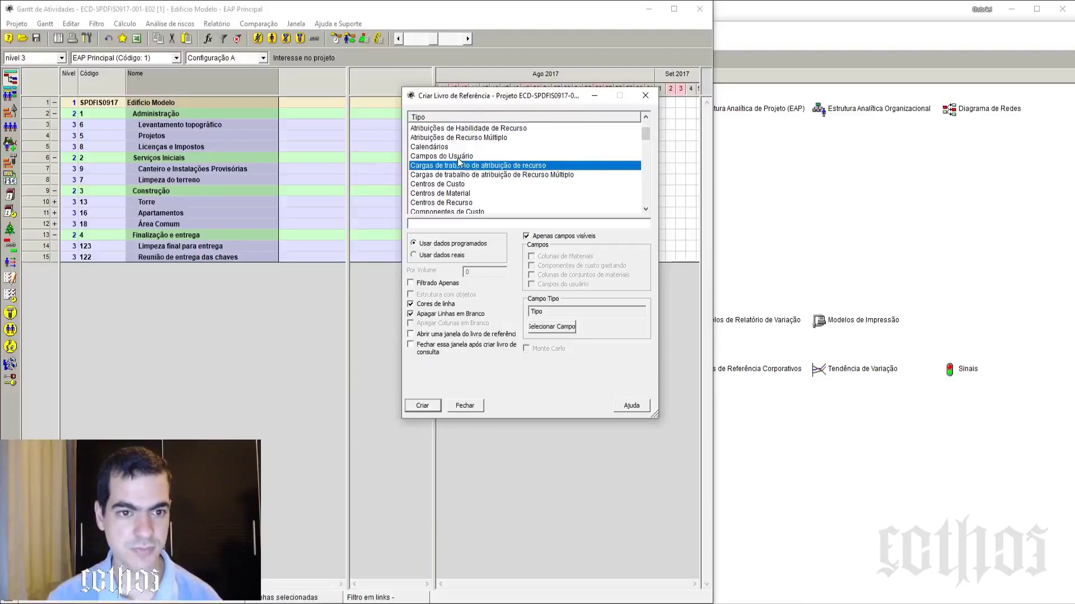
{"action": "left_click", "coordinate": [458, 156]}
{"action": "left_click", "coordinate": [483, 194]}
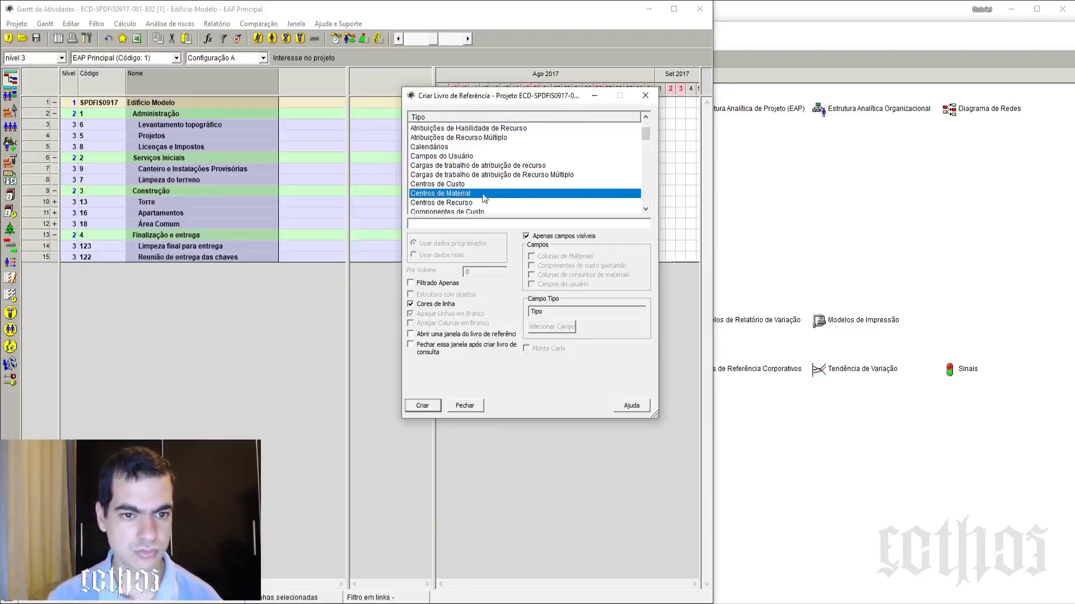
{"action": "left_click_drag", "start_coordinate": [648, 138], "coordinate": [650, 157]}
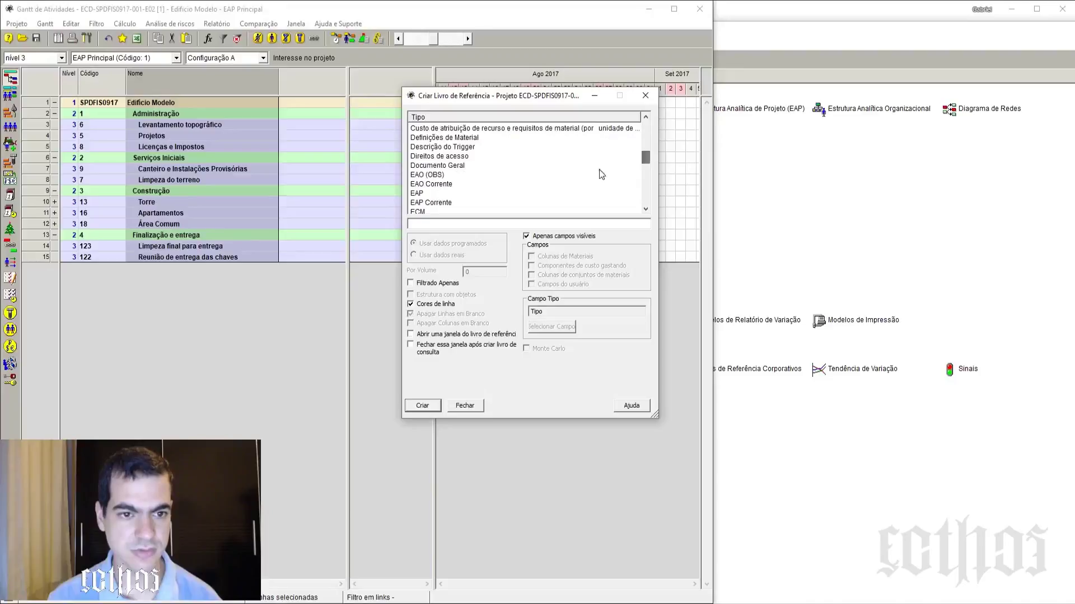
{"action": "left_click", "coordinate": [421, 194]}
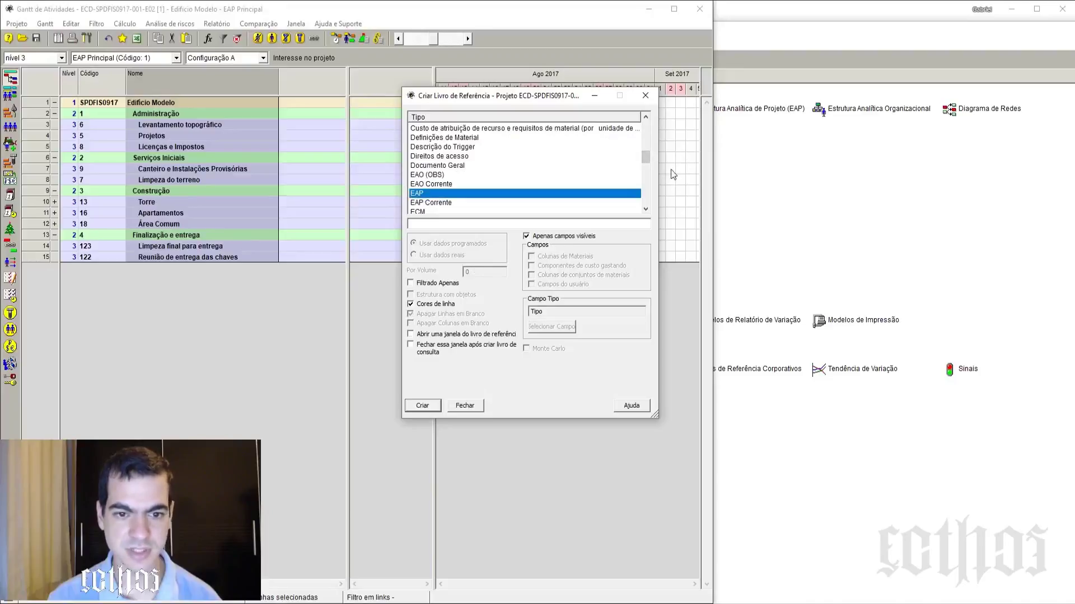
- Create a reference book of type Campos do Usuário from the project, and close the creation dialog
{"action": "left_click_drag", "start_coordinate": [649, 164], "coordinate": [650, 143]}
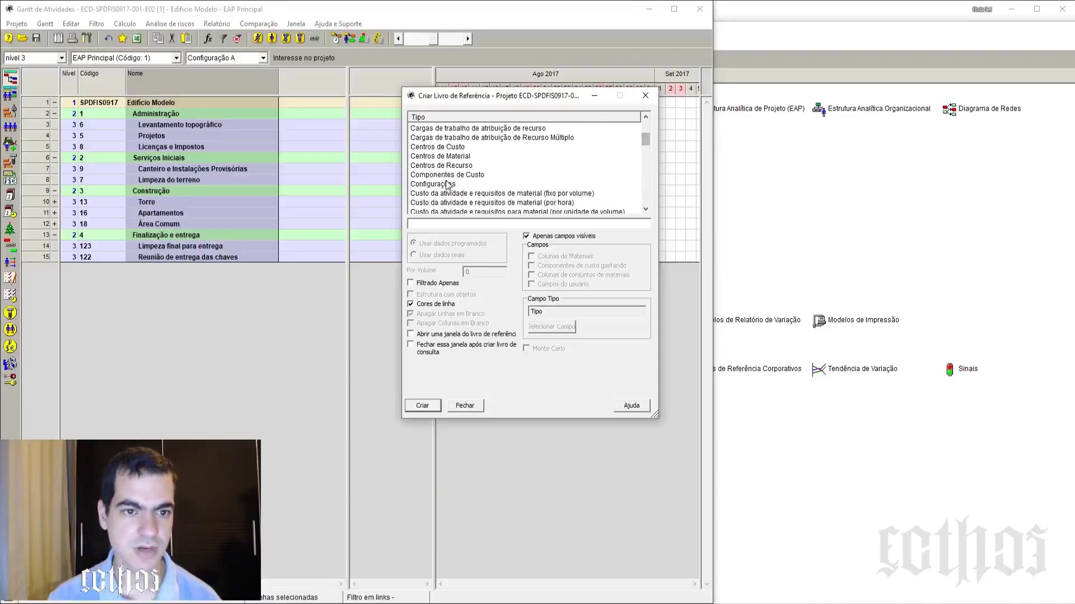
{"action": "left_click", "coordinate": [646, 117]}
{"action": "left_click", "coordinate": [645, 118]}
{"action": "left_click", "coordinate": [473, 138]}
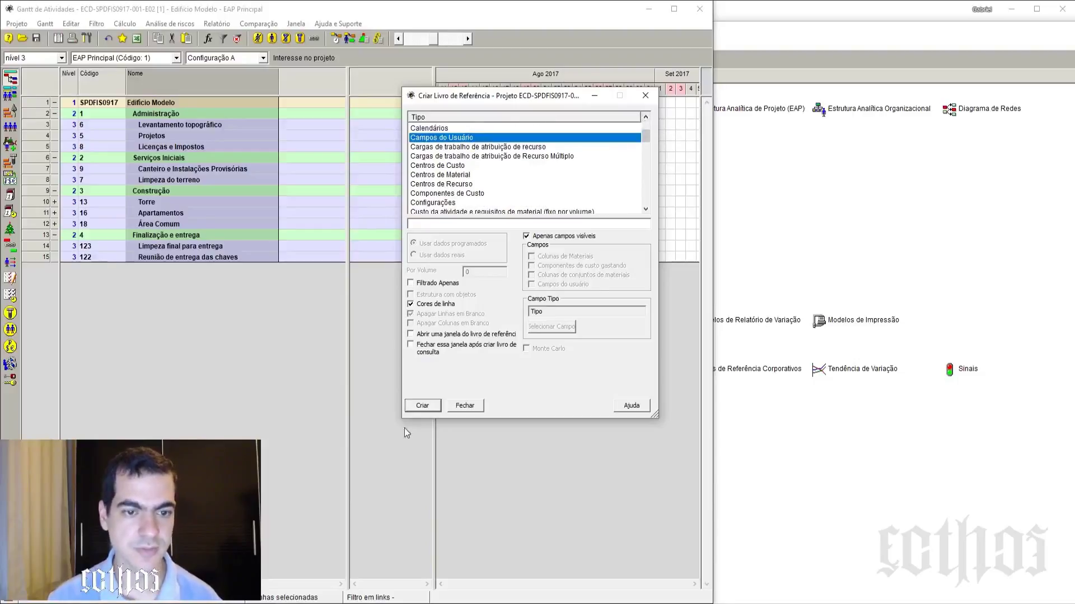
{"action": "left_click", "coordinate": [424, 406]}
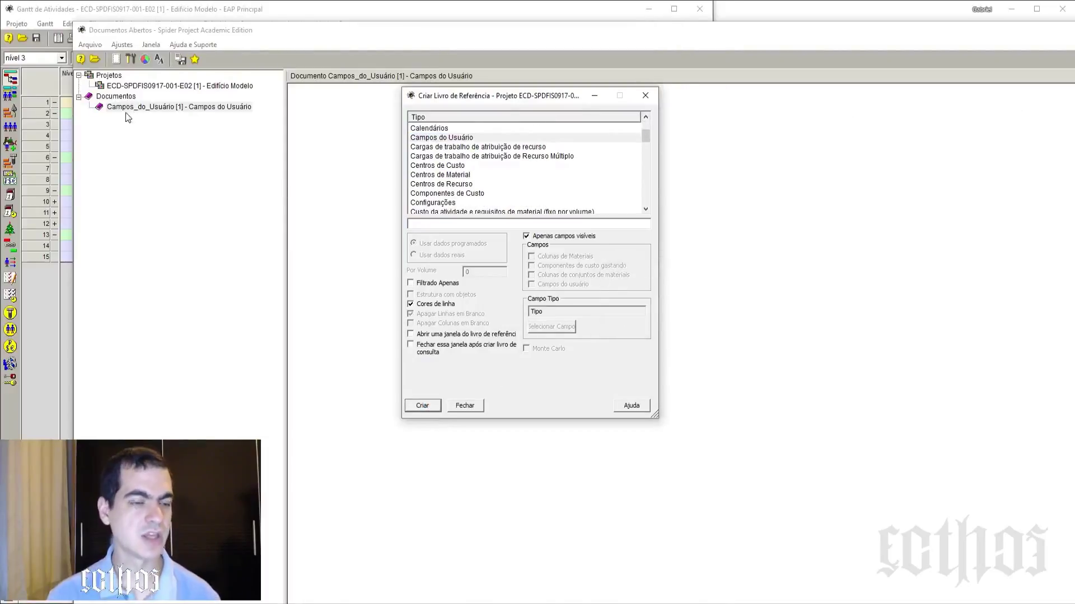
{"action": "left_click", "coordinate": [646, 96]}
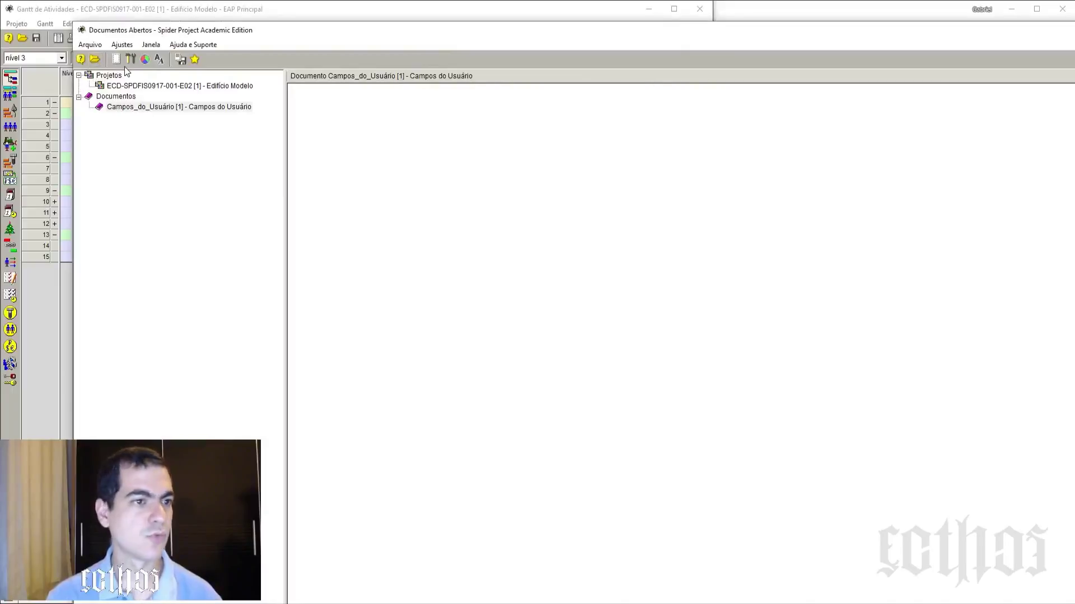
- Create a new blank project, accepting its default properties
{"action": "left_click", "coordinate": [97, 50]}
{"action": "mouse_move", "coordinate": [123, 60]}
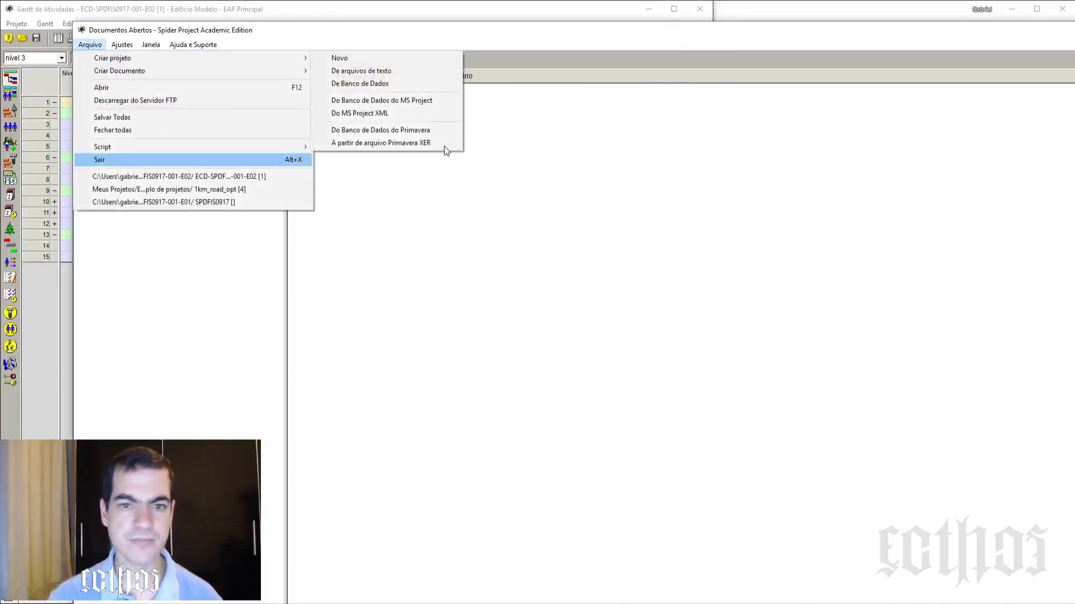
{"action": "left_click", "coordinate": [366, 59]}
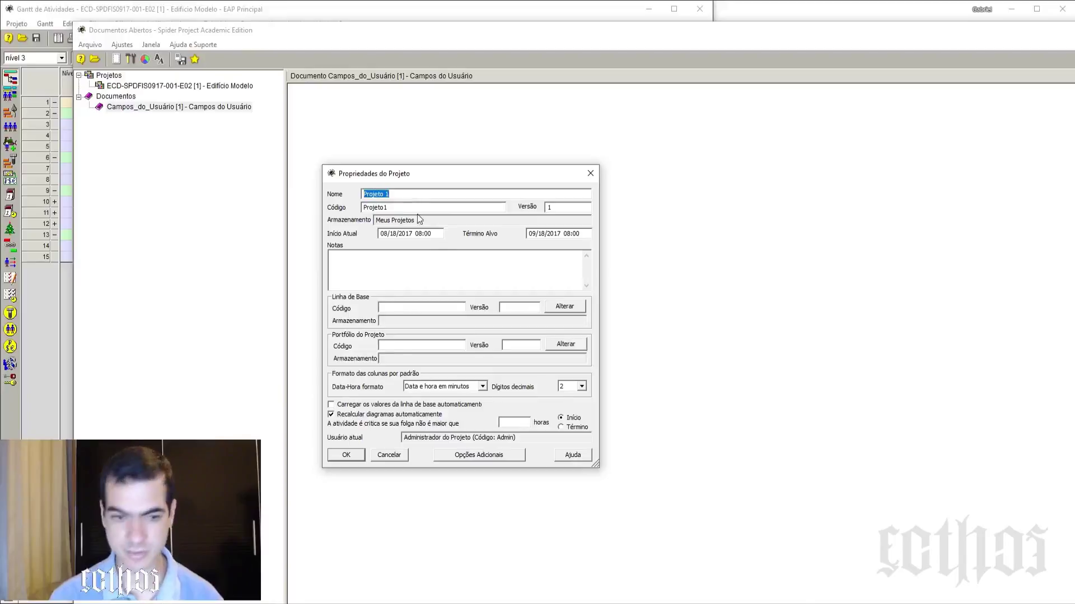
{"action": "left_click", "coordinate": [344, 454]}
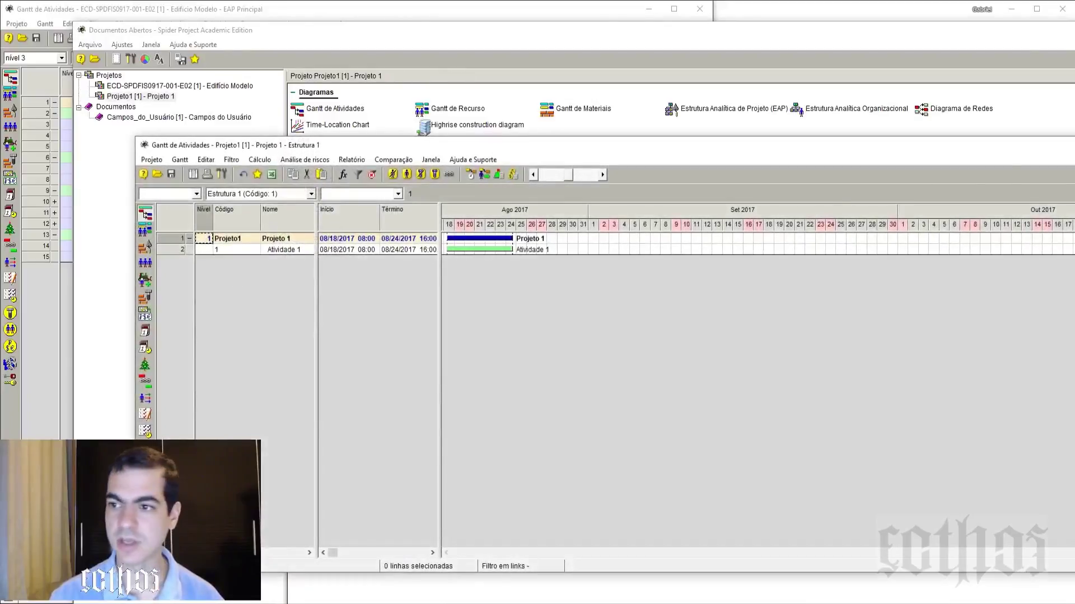
- Review the document properties of the Campos do Usuário reference book and close them without changes
{"action": "left_click", "coordinate": [193, 124]}
{"action": "right_click", "coordinate": [171, 120]}
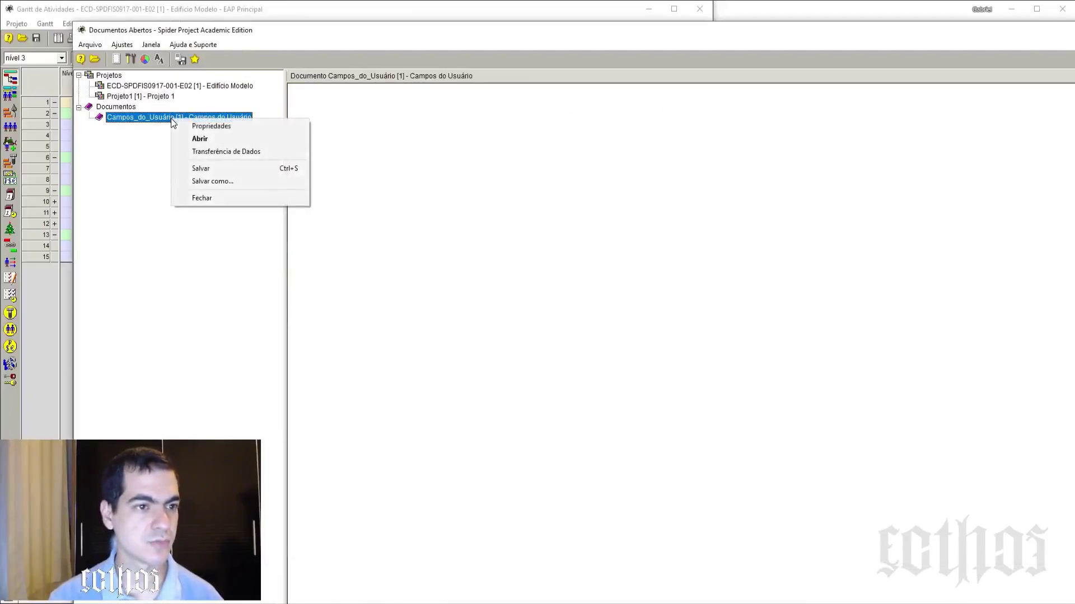
{"action": "left_click", "coordinate": [207, 126]}
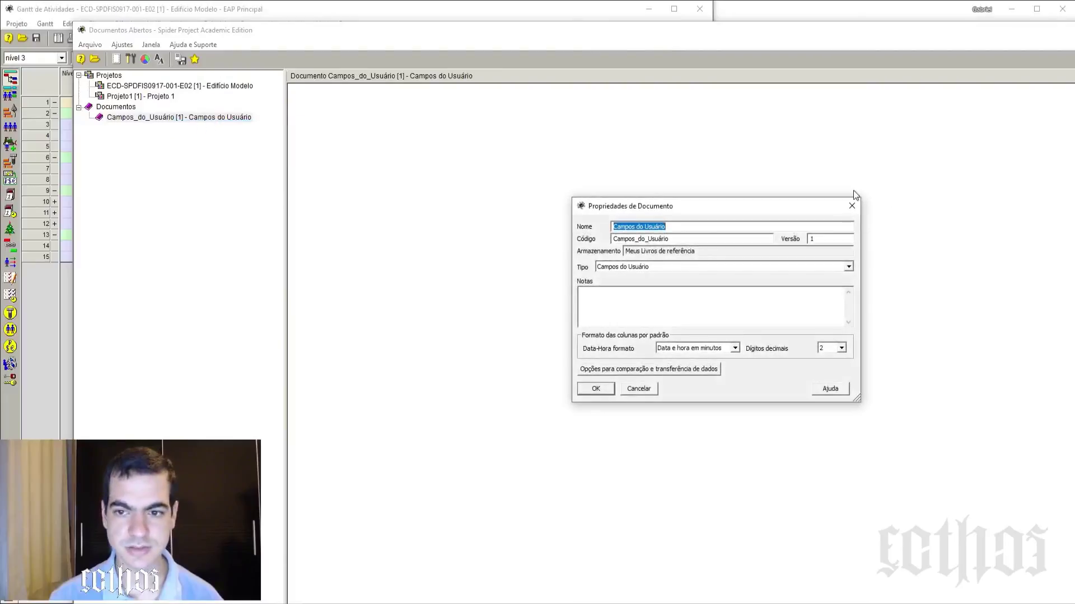
{"action": "left_click", "coordinate": [705, 308]}
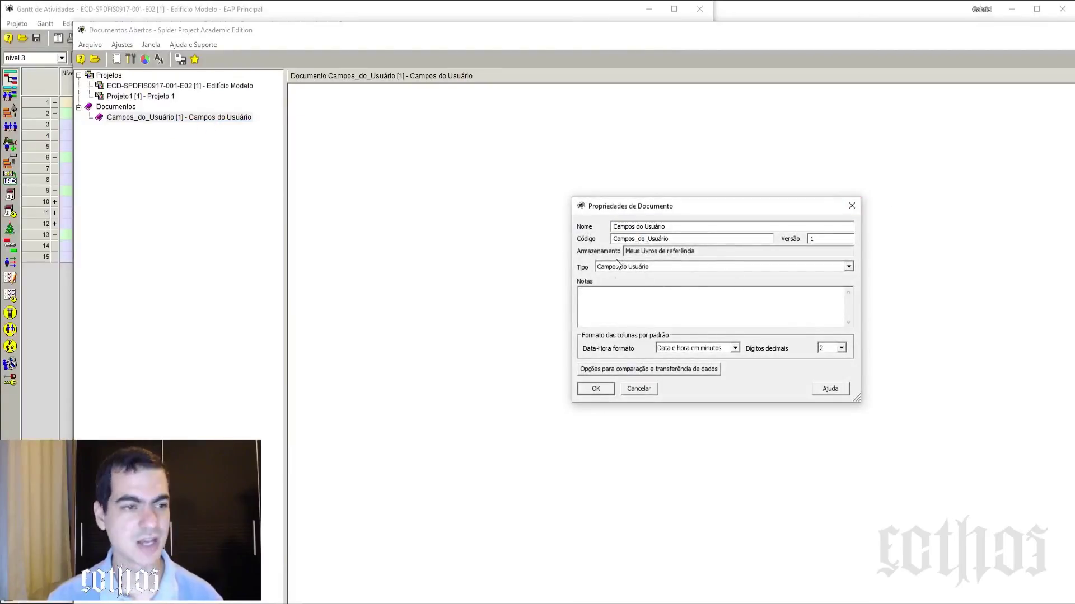
{"action": "left_click", "coordinate": [852, 206]}
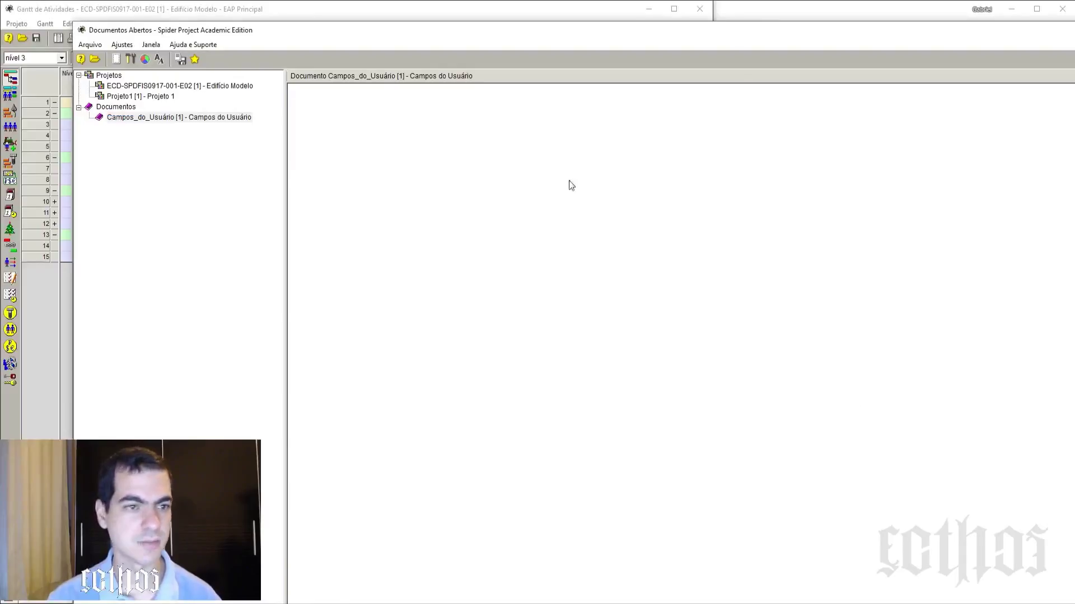
- Open the Campos do Usuário reference book, review its user-field rows, and close the table
{"action": "double_click", "coordinate": [185, 120]}
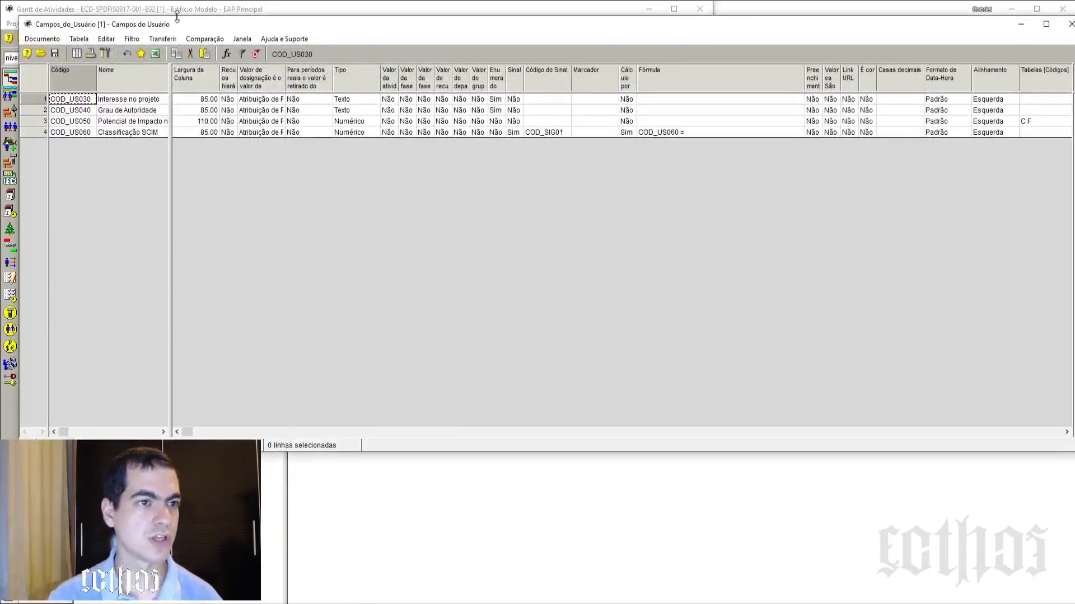
{"action": "left_click_drag", "start_coordinate": [204, 25], "coordinate": [380, 83]}
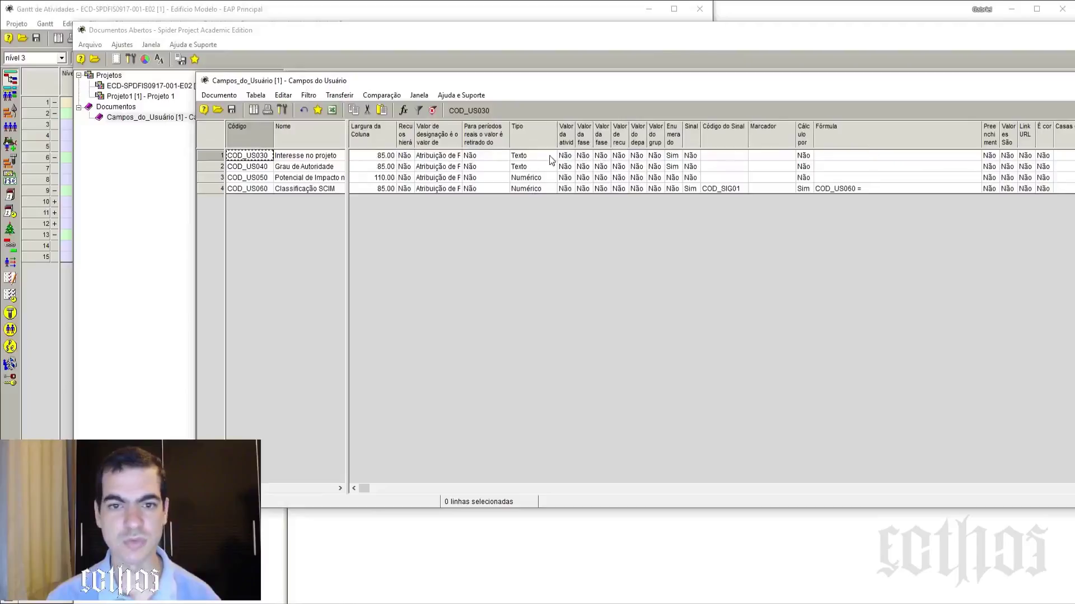
{"action": "right_click", "coordinate": [224, 191]}
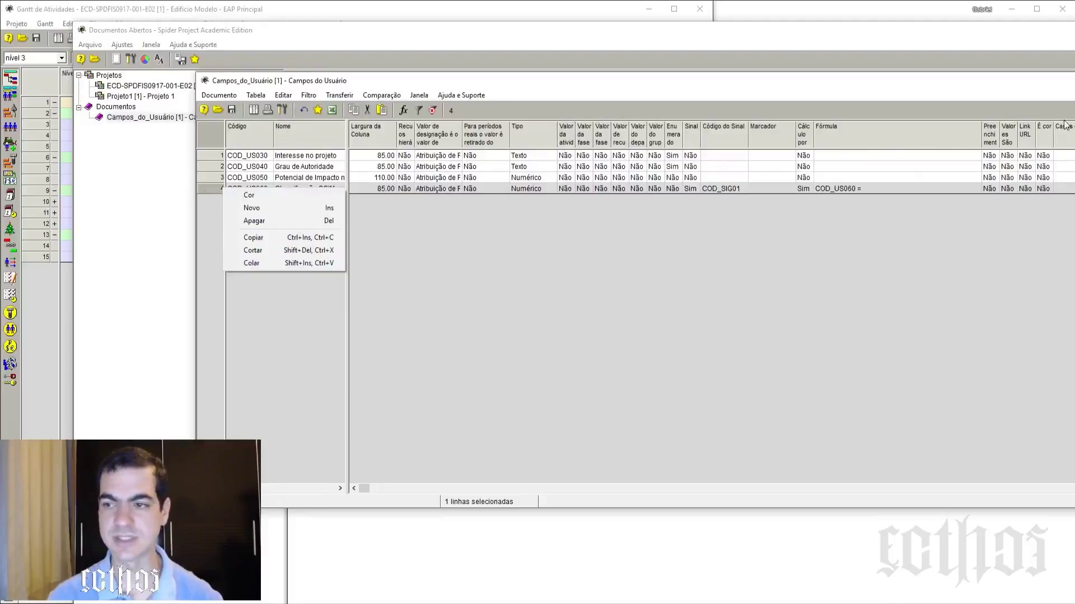
{"action": "left_click", "coordinate": [1073, 81]}
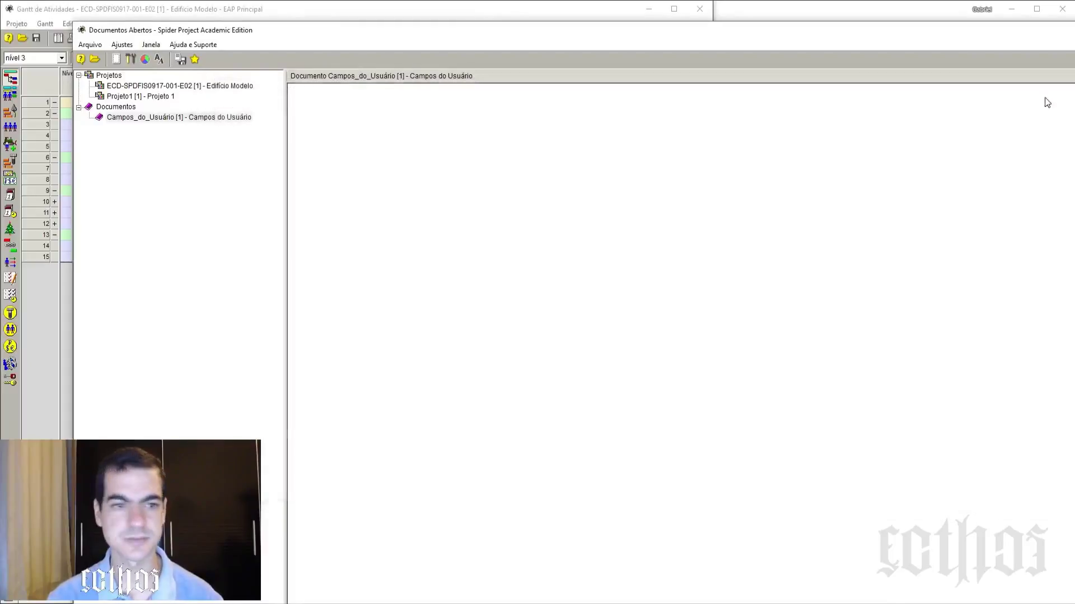
- Transfer the entire Campos do Usuário reference book to Projeto 1 using Transferência completa
{"action": "left_click", "coordinate": [115, 108]}
{"action": "right_click", "coordinate": [123, 119]}
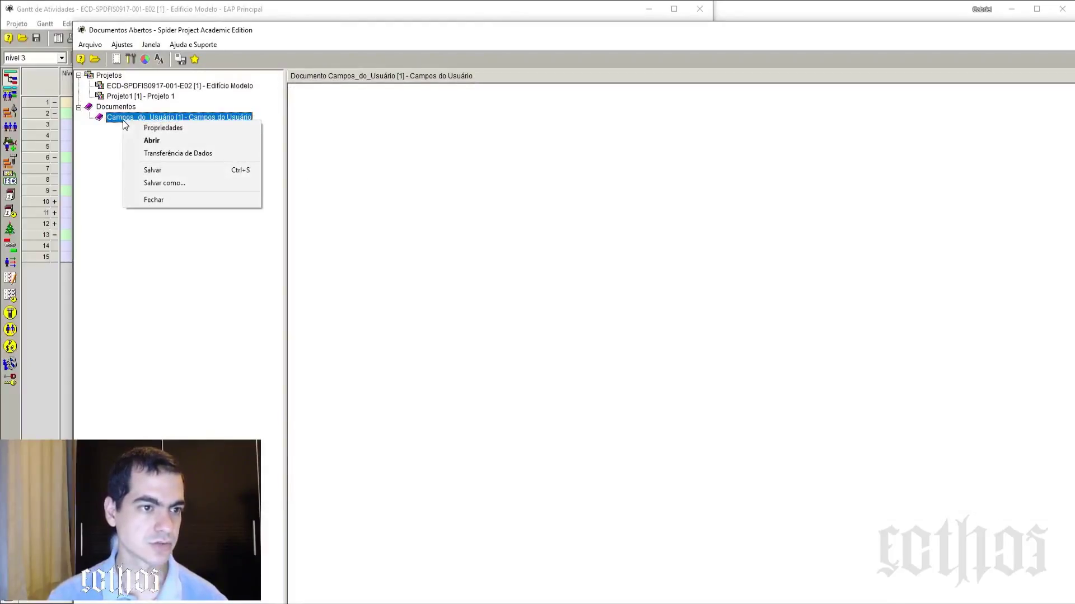
{"action": "left_click", "coordinate": [178, 153]}
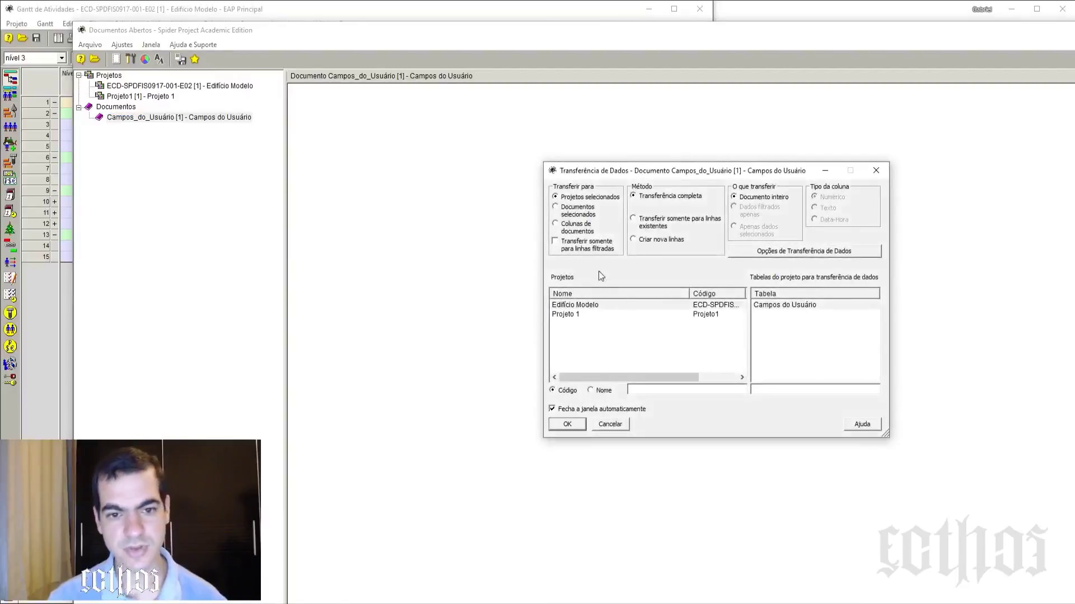
{"action": "left_click", "coordinate": [572, 315]}
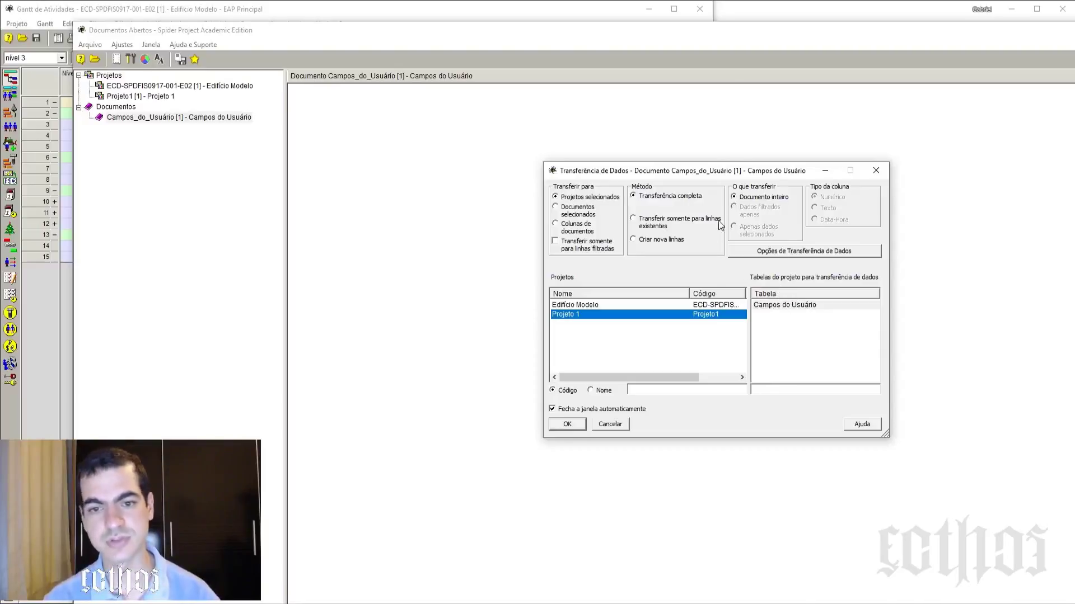
{"action": "left_click", "coordinate": [567, 425]}
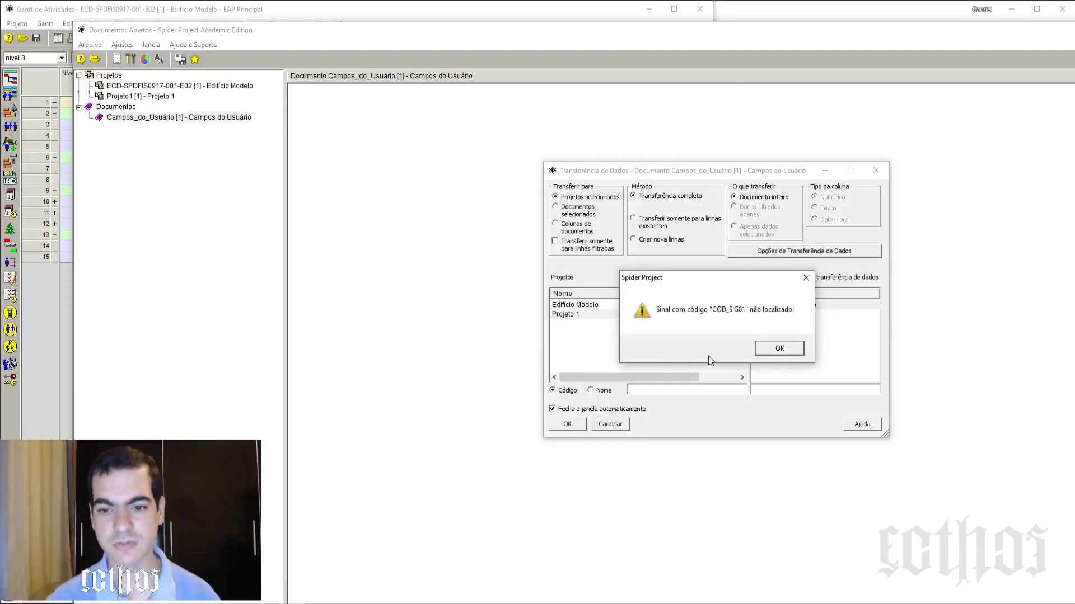
{"action": "left_click", "coordinate": [776, 352]}
- Check the transferred user fields in Projeto 1's Campos do Usuário table and close it
{"action": "left_click", "coordinate": [159, 117]}
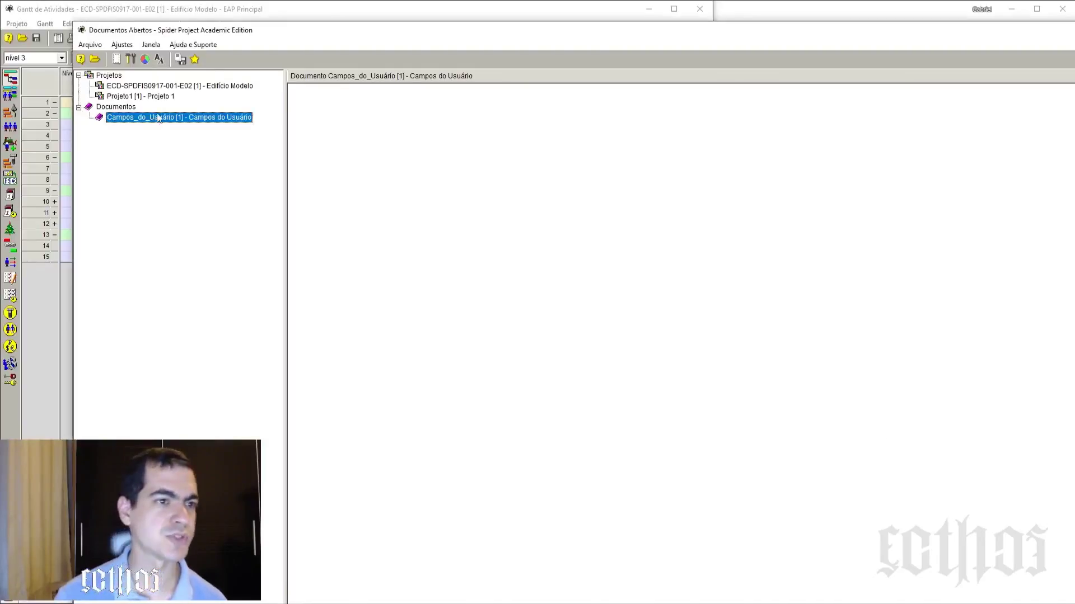
{"action": "left_click", "coordinate": [162, 98]}
{"action": "double_click", "coordinate": [162, 98]}
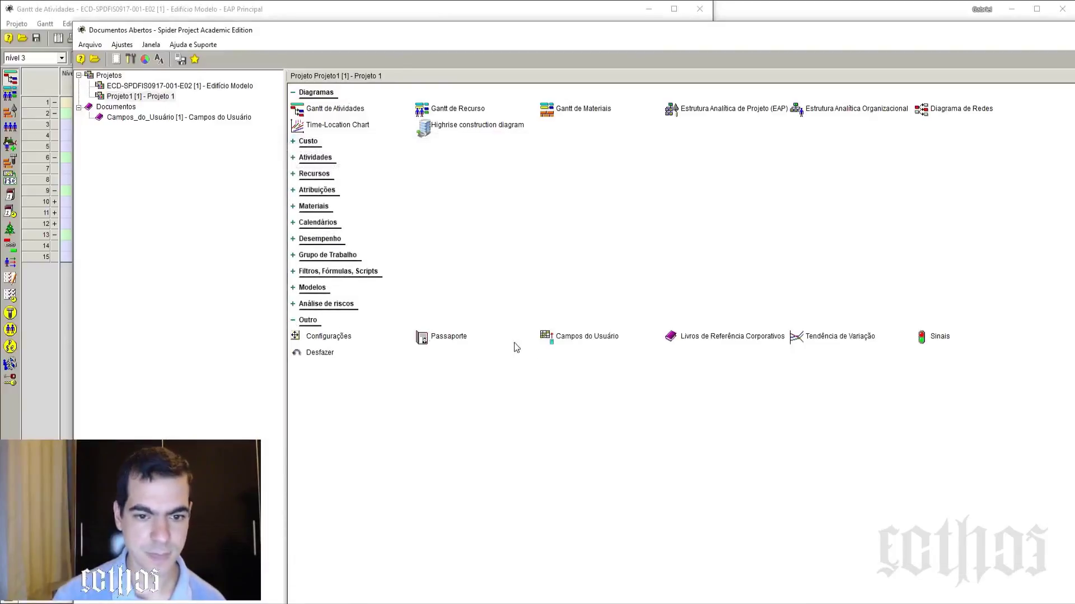
{"action": "double_click", "coordinate": [582, 344]}
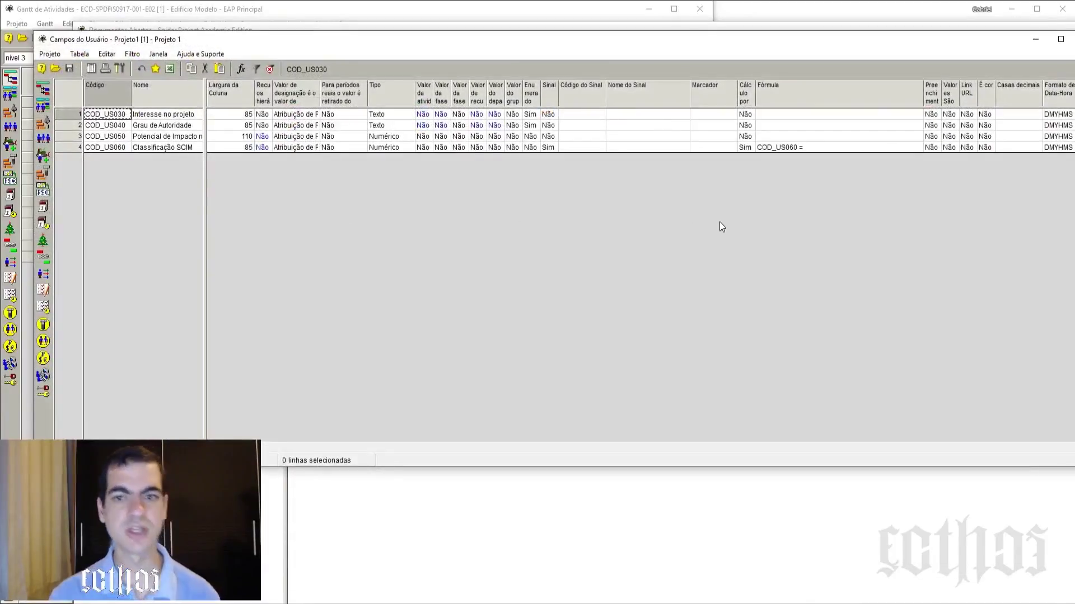
{"action": "left_click", "coordinate": [1074, 39]}
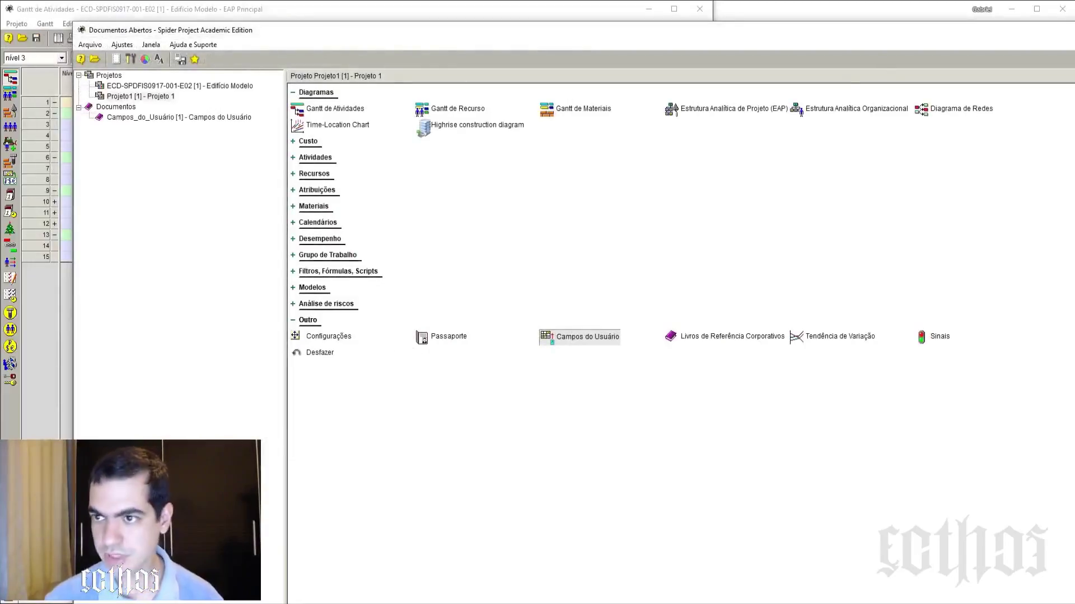
{"action": "left_click", "coordinate": [335, 602]}
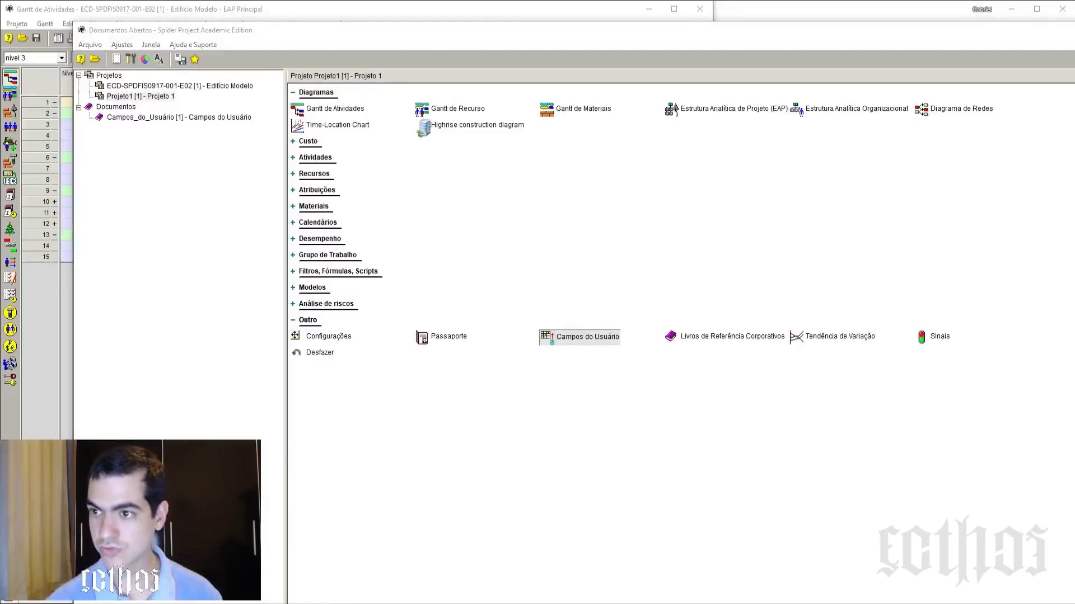
{"action": "left_click_drag", "start_coordinate": [1074, 59], "coordinate": [464, 192]}
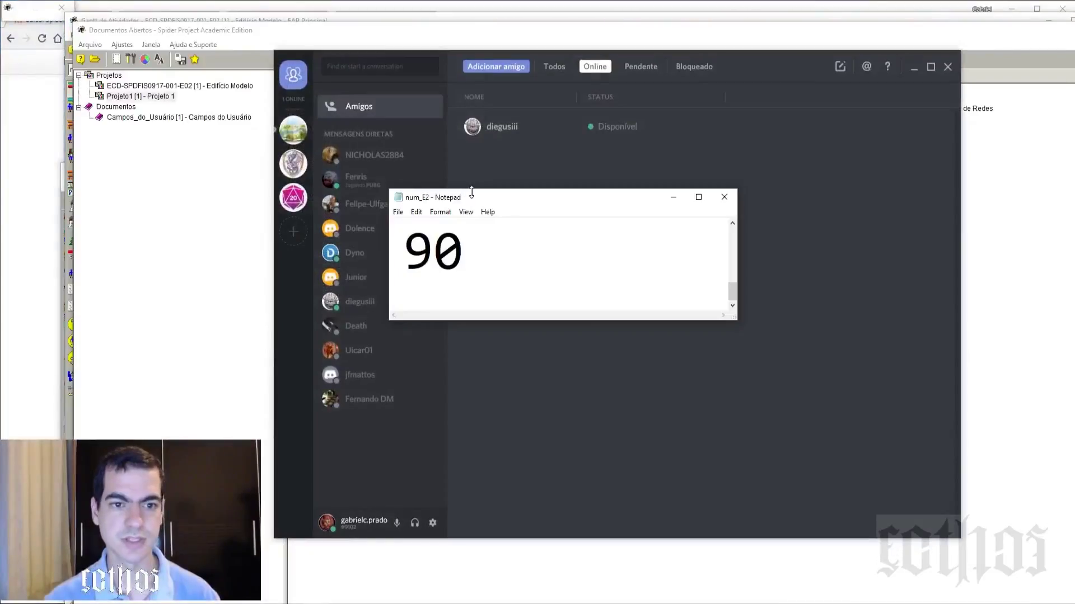
{"action": "left_click", "coordinate": [183, 220]}
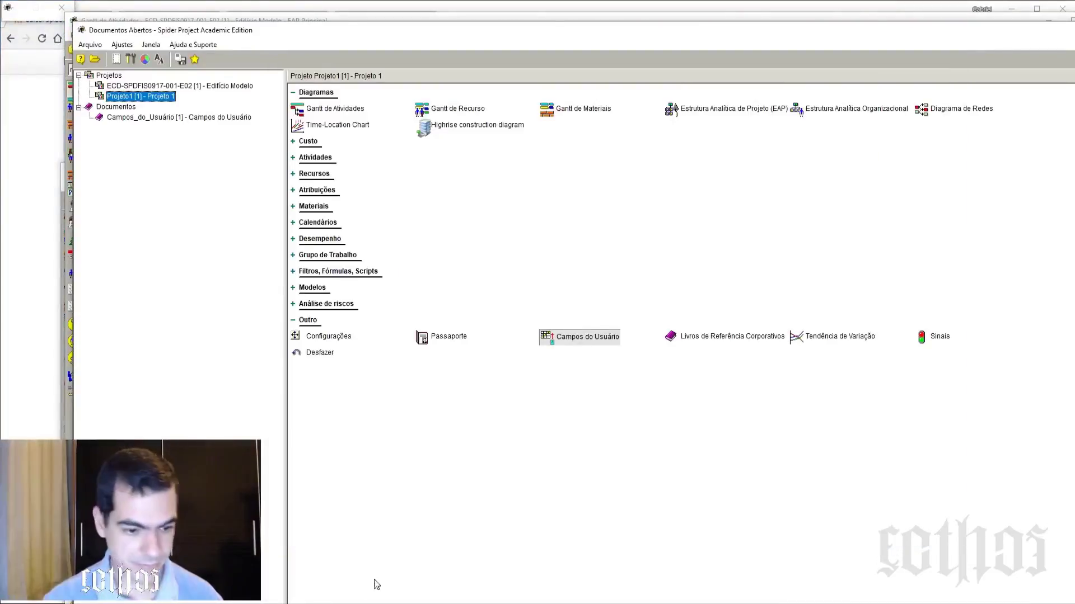
{"action": "key", "text": "alt+Tab"}
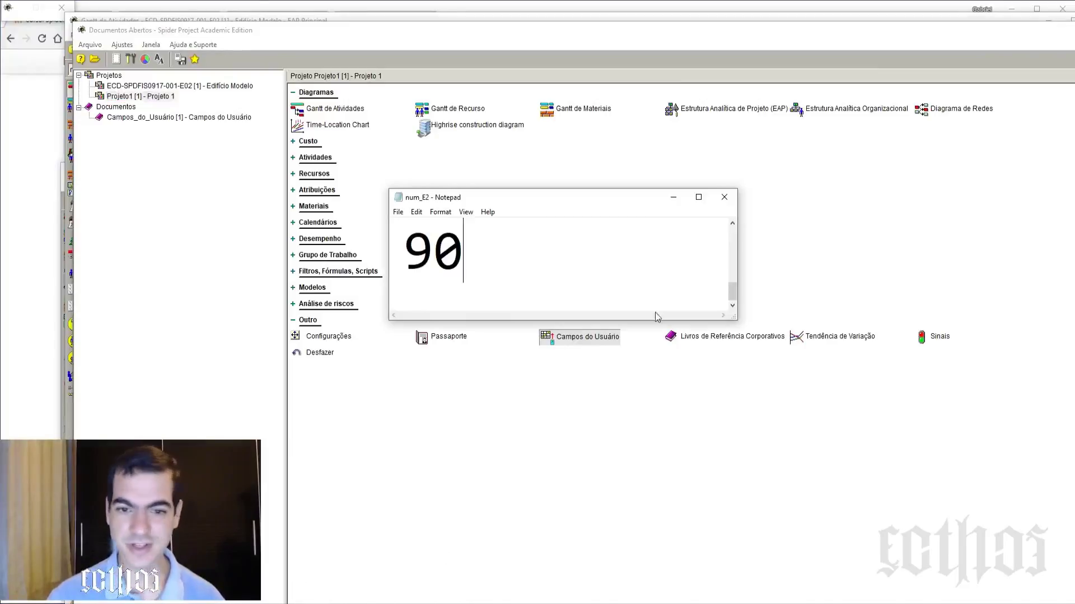
{"action": "left_click_drag", "start_coordinate": [550, 199], "coordinate": [640, 202]}
{"action": "key", "text": "alt+Tab"}
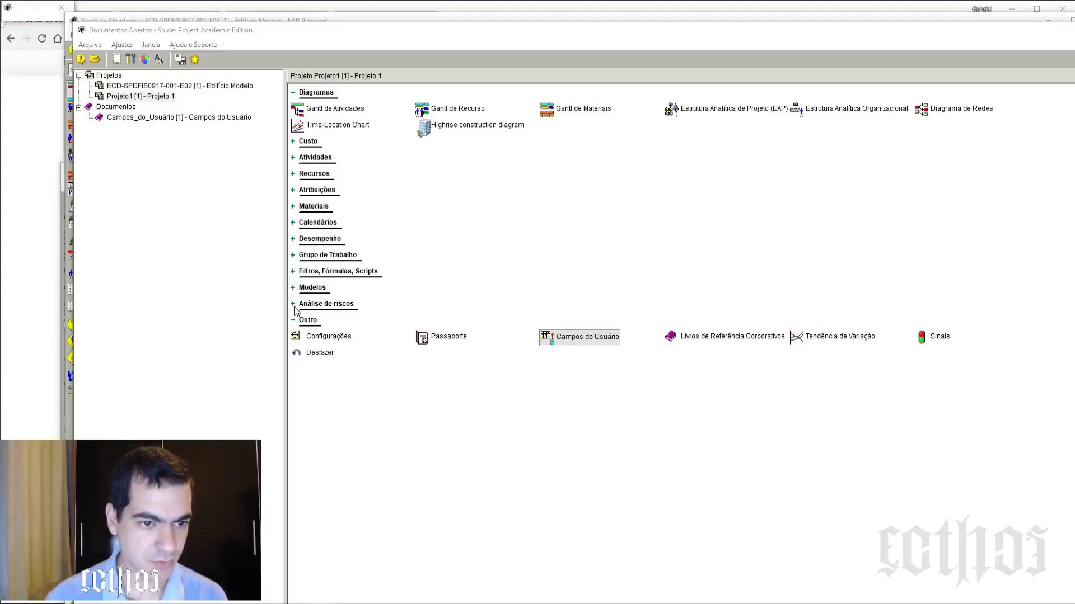
- Look at the Usuários table of Projeto 1 under Grupo de Trabalho and close it
{"action": "left_click", "coordinate": [292, 255]}
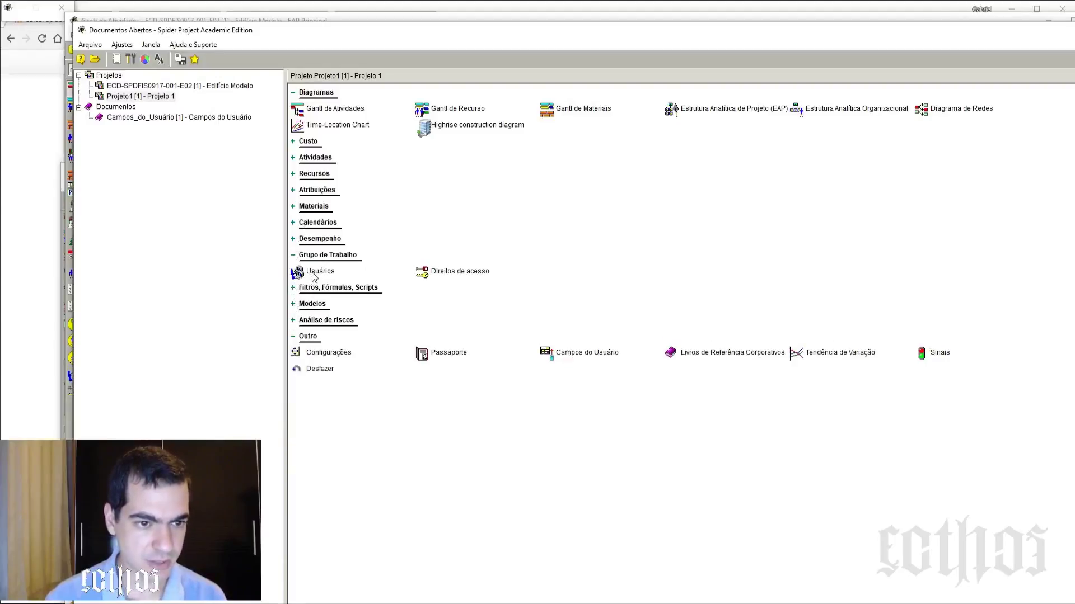
{"action": "left_click", "coordinate": [313, 271]}
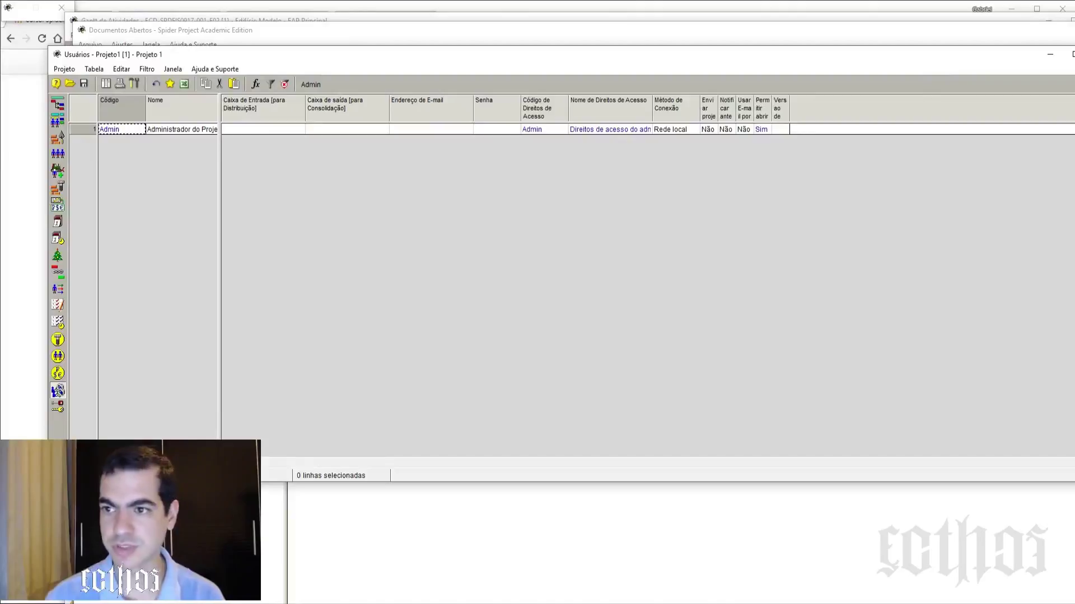
{"action": "key", "text": "alt+F4"}
- Open the Usuários table of the Edifício Modelo project, then enlarge and reposition its window
{"action": "left_click", "coordinate": [132, 87]}
{"action": "left_click", "coordinate": [312, 267]}
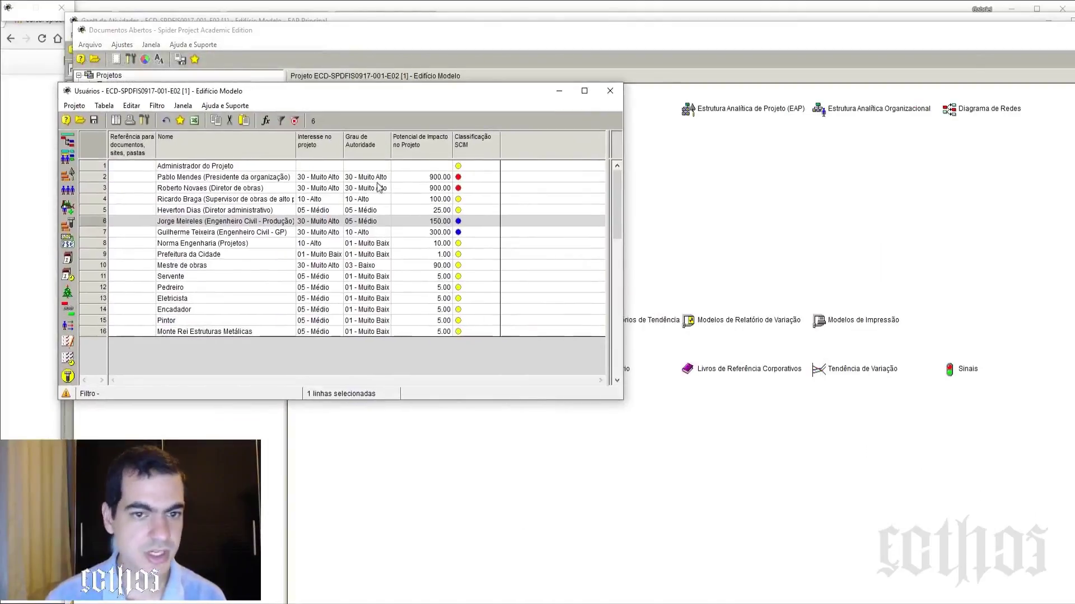
{"action": "left_click_drag", "start_coordinate": [622, 400], "coordinate": [986, 517]}
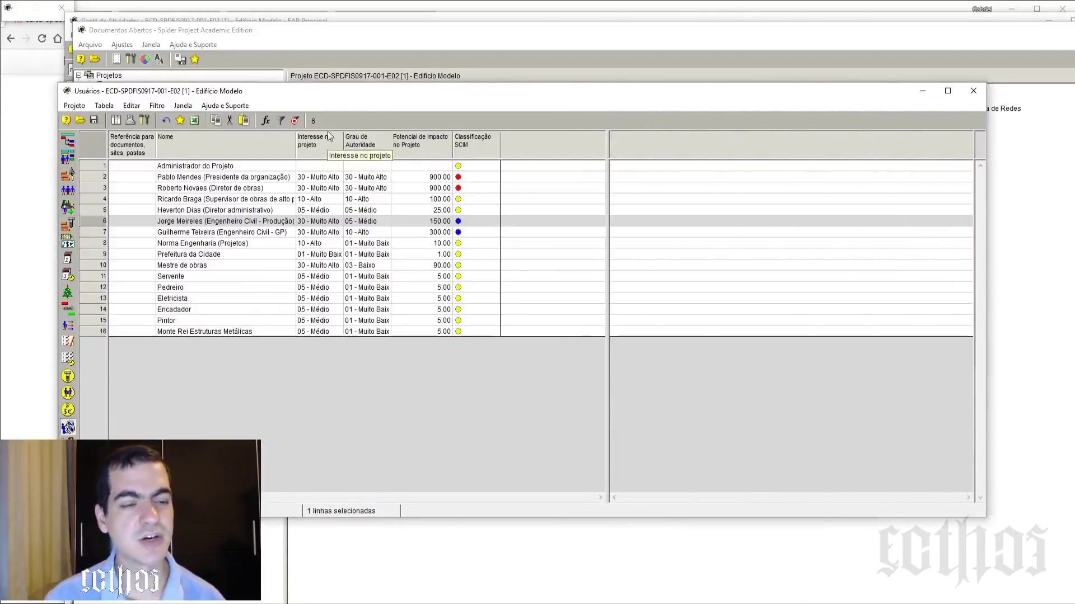
{"action": "left_click_drag", "start_coordinate": [333, 99], "coordinate": [382, 71]}
- Examine the enumerated values and data type of the Interesse no projeto field, leaving its properties unchanged
{"action": "double_click", "coordinate": [368, 117]}
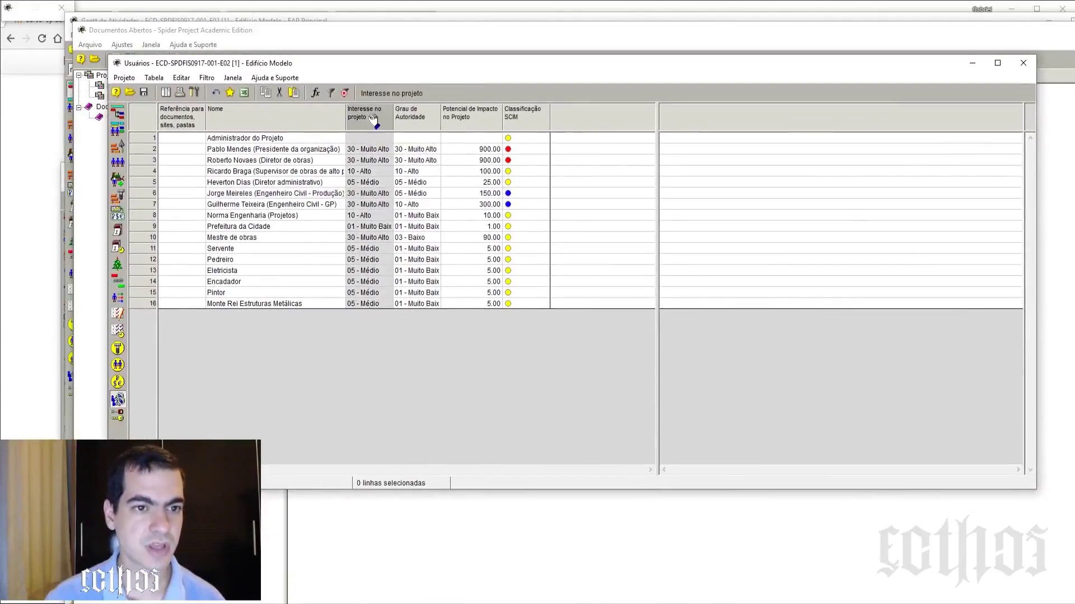
{"action": "left_click", "coordinate": [541, 196]}
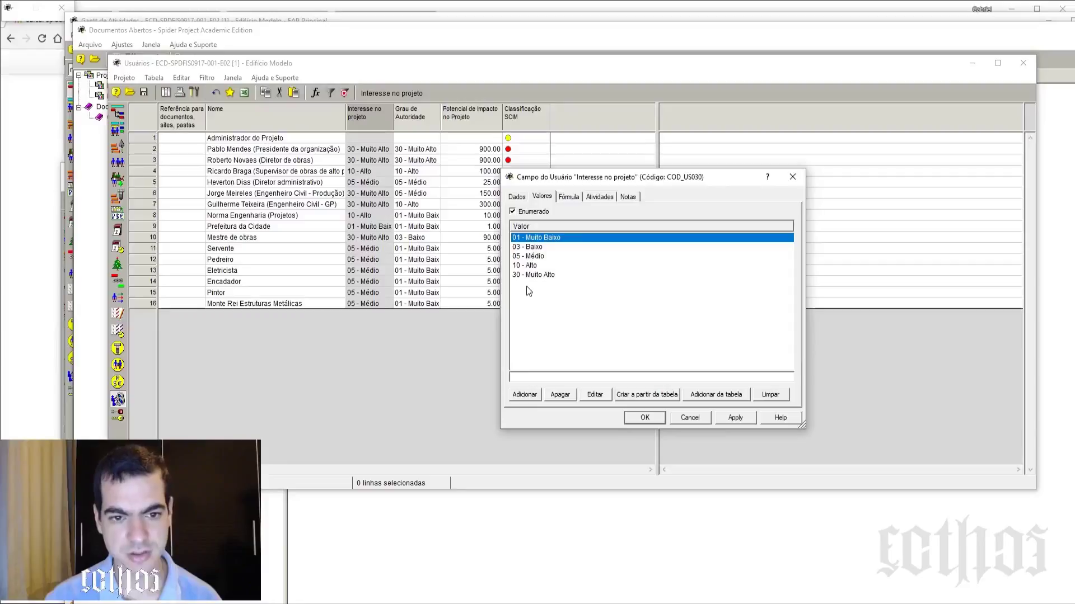
{"action": "left_click", "coordinate": [792, 178]}
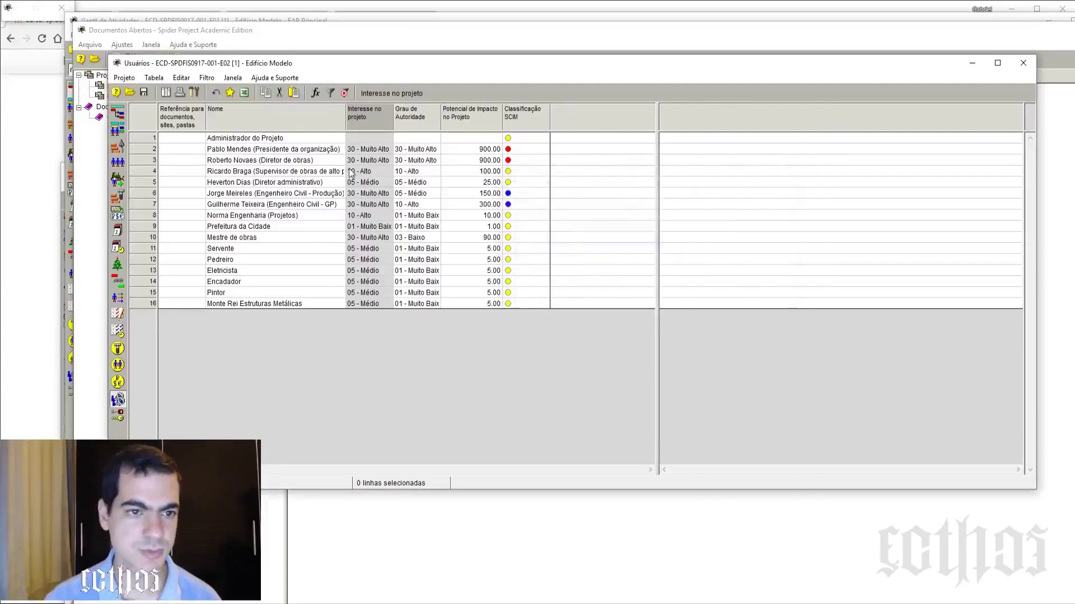
{"action": "left_click", "coordinate": [375, 149]}
{"action": "left_click", "coordinate": [427, 150]}
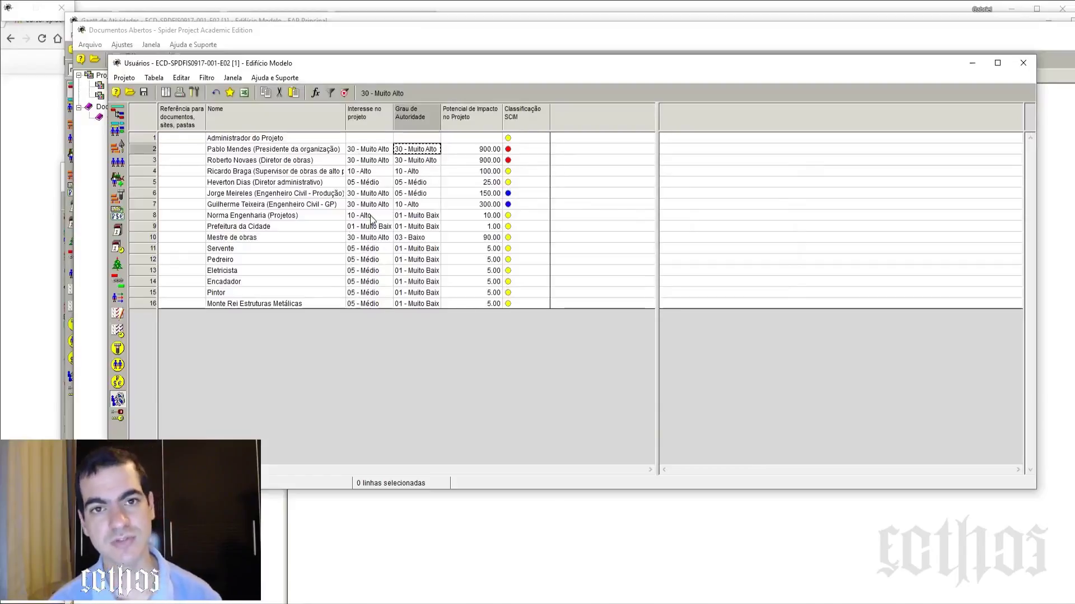
{"action": "double_click", "coordinate": [358, 122]}
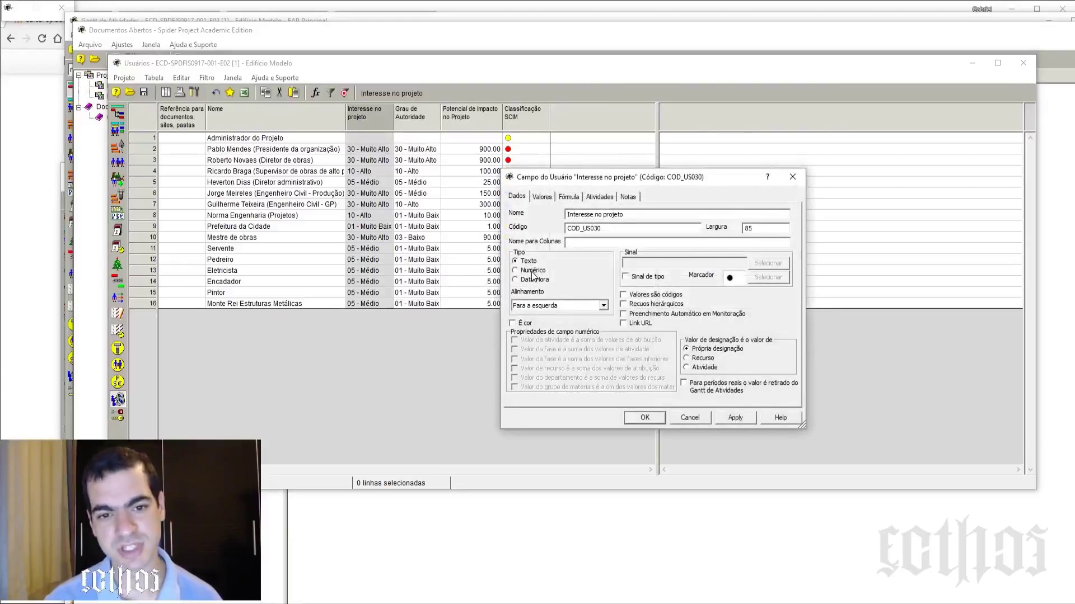
{"action": "left_click", "coordinate": [793, 177]}
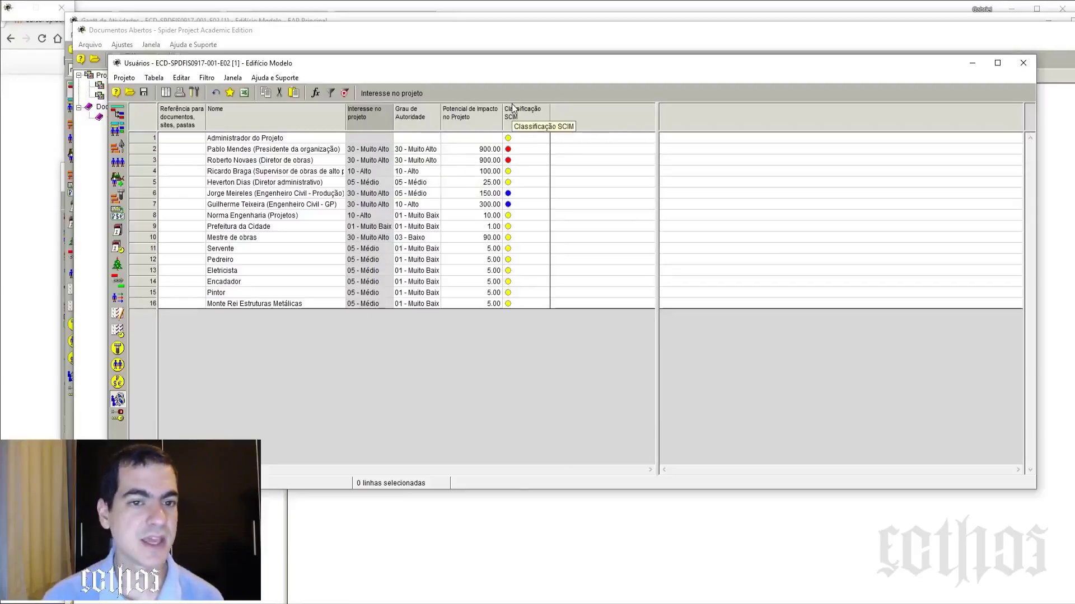
- Open the formulas list and set Interesse no projeto to 01 - Muito Baixo for the organization's president
{"action": "left_click", "coordinate": [153, 78]}
{"action": "mouse_move", "coordinate": [171, 80]}
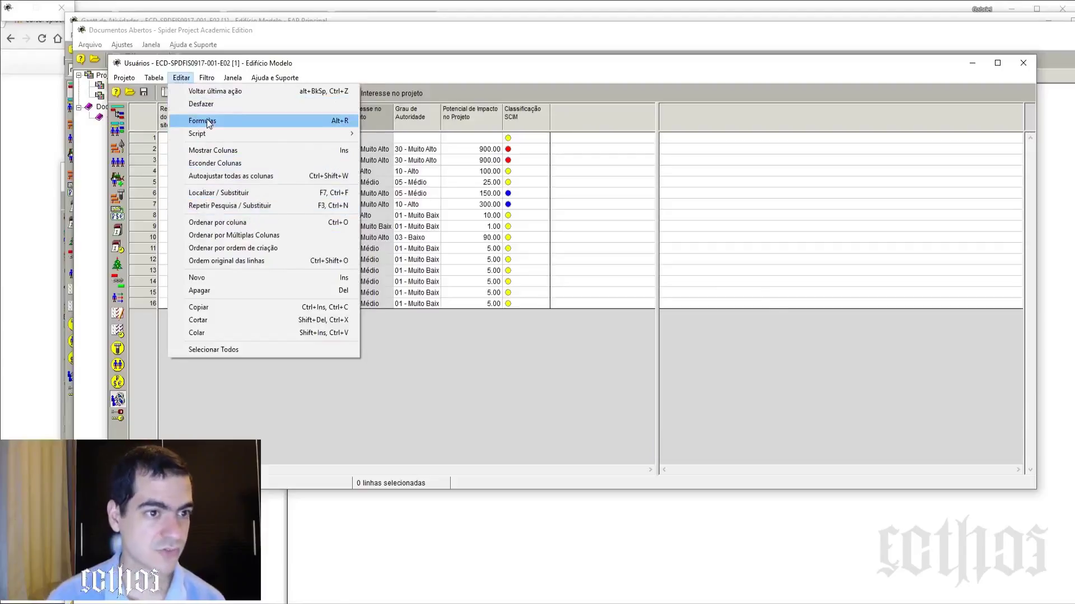
{"action": "left_click", "coordinate": [207, 122]}
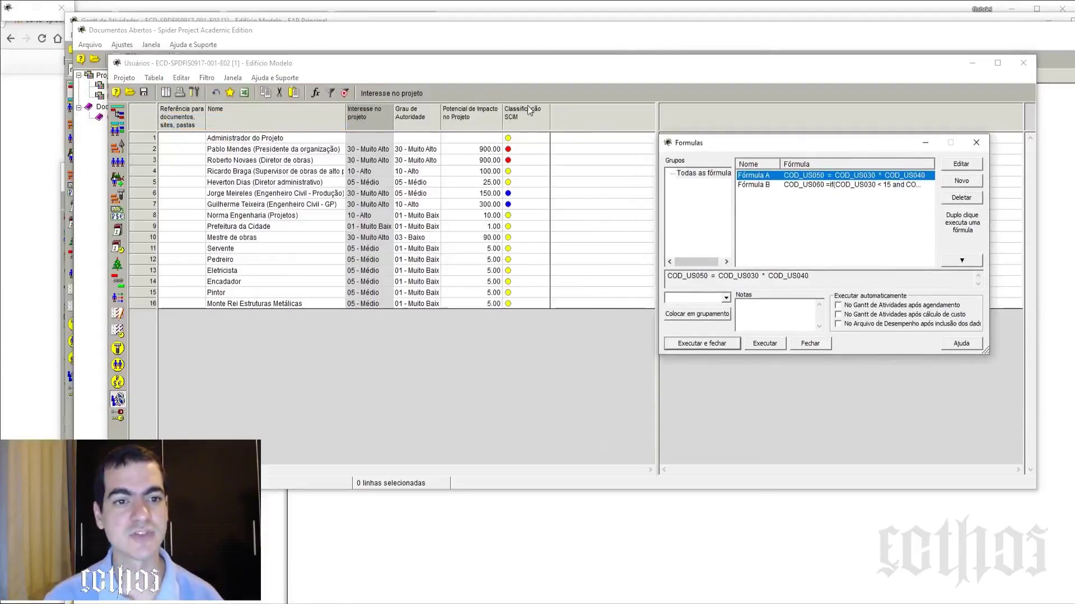
{"action": "left_click", "coordinate": [367, 149]}
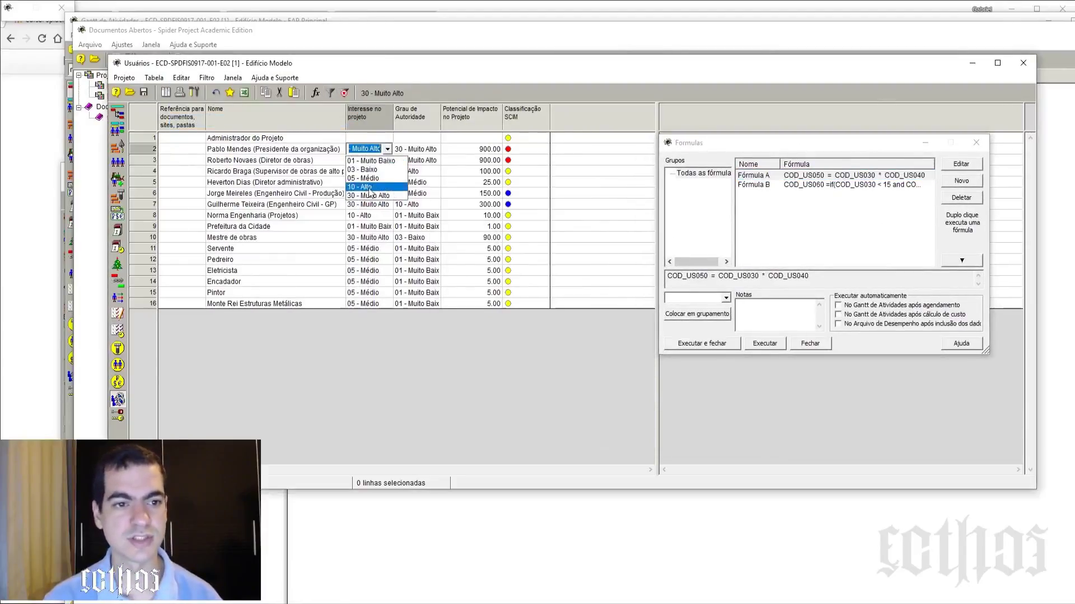
{"action": "left_click", "coordinate": [369, 161]}
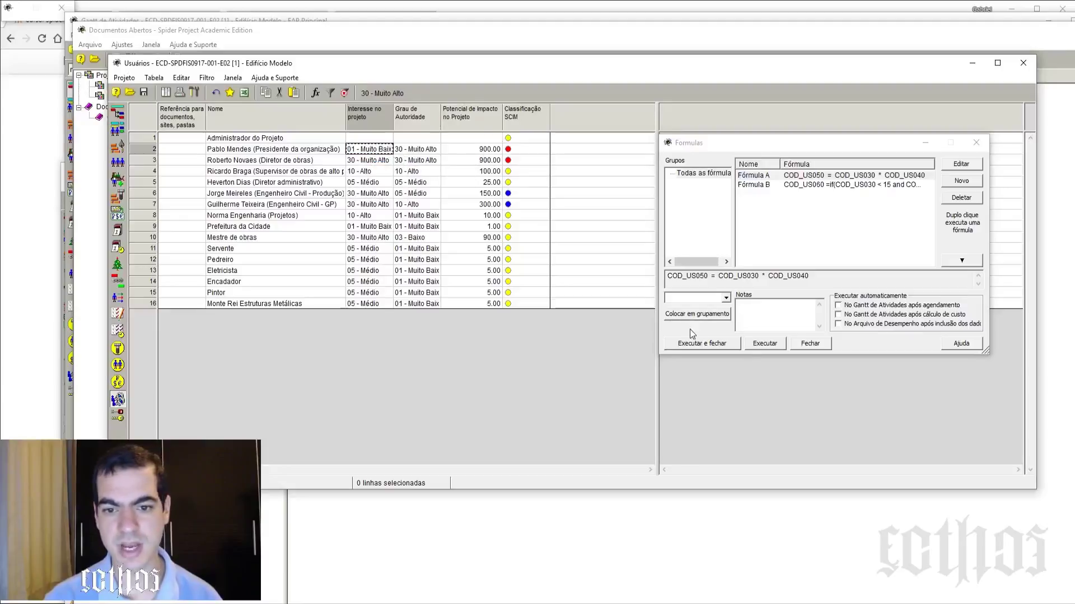
- Execute Fórmula A, and execute it again after setting the organization president's Interesse no projeto to 30 - Muito Alto
{"action": "left_click", "coordinate": [765, 343]}
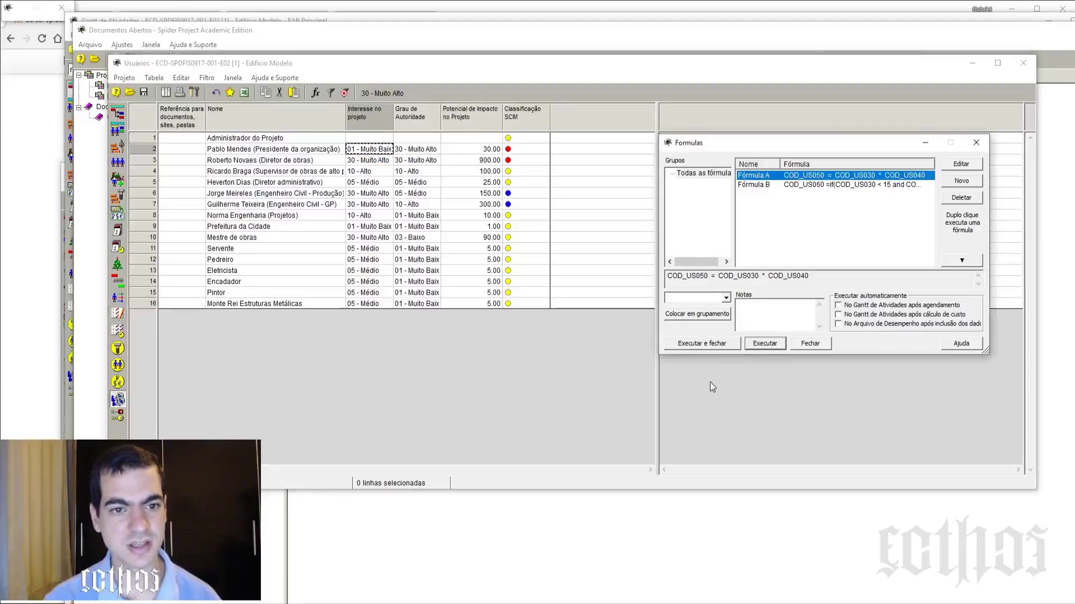
{"action": "left_click", "coordinate": [369, 149]}
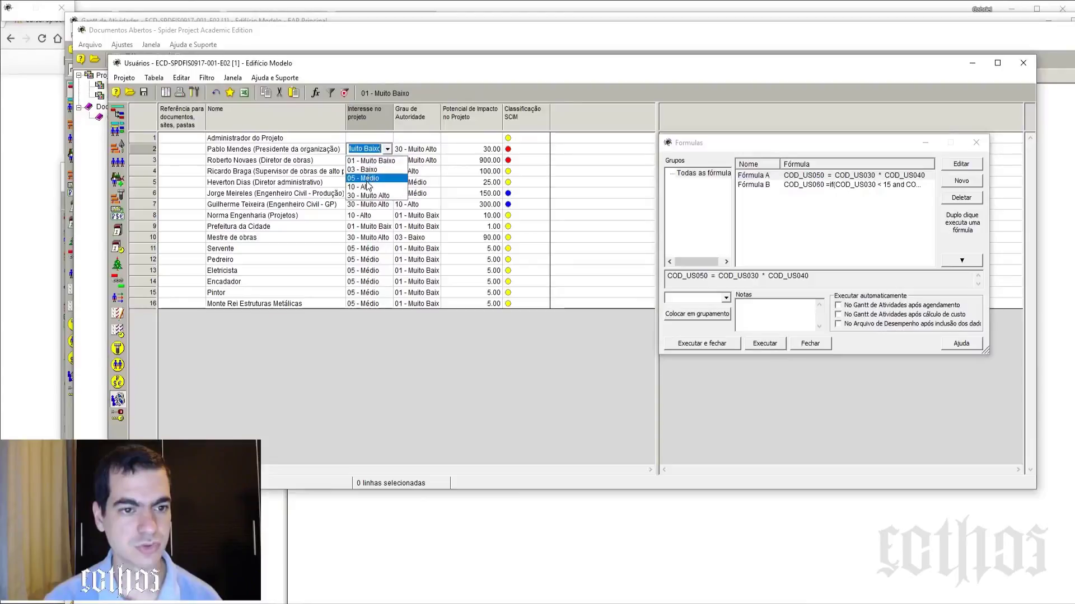
{"action": "left_click", "coordinate": [368, 190]}
{"action": "left_click", "coordinate": [766, 344]}
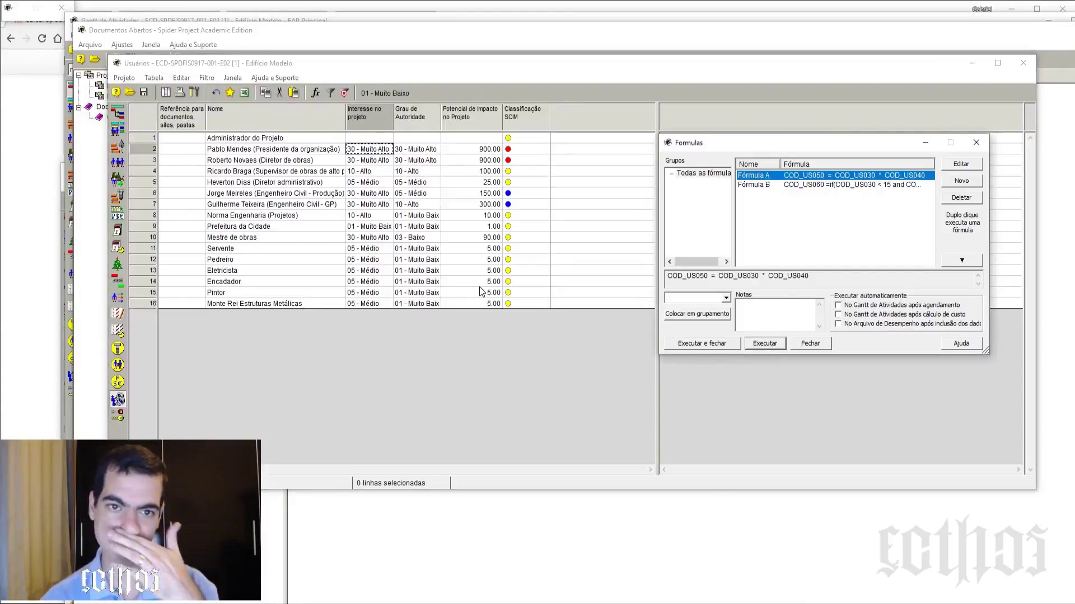
- Look at Fórmula B for the Classificação SCIM field and close the formulas list
{"action": "left_click", "coordinate": [865, 186]}
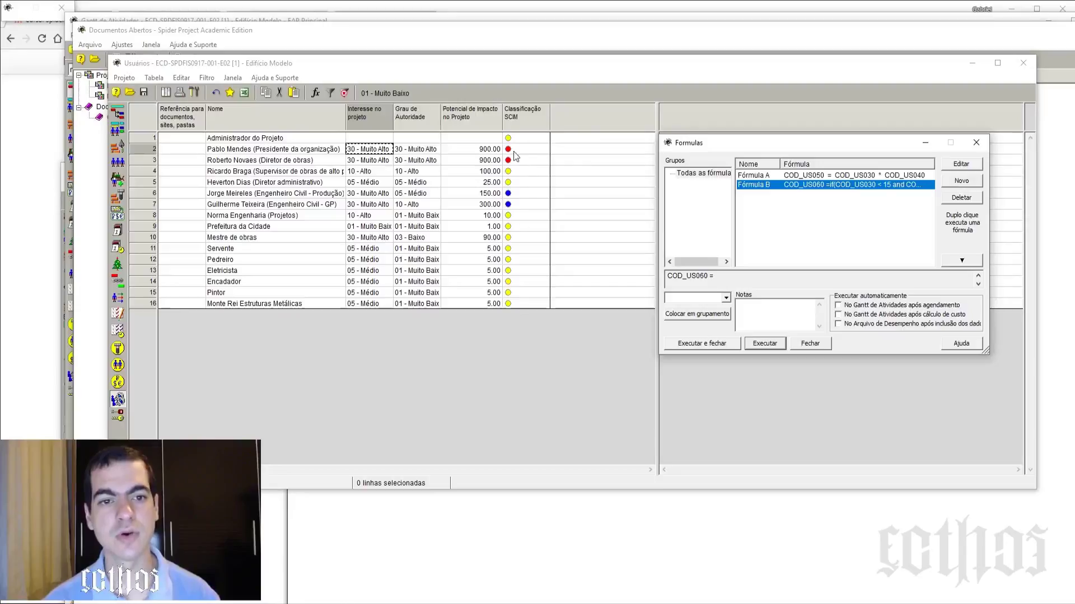
{"action": "left_click", "coordinate": [977, 144]}
- Open Sinal A from the Sinais table of Edifício Modelo and examine the color assigned to each of its intervals
{"action": "left_click", "coordinate": [748, 32]}
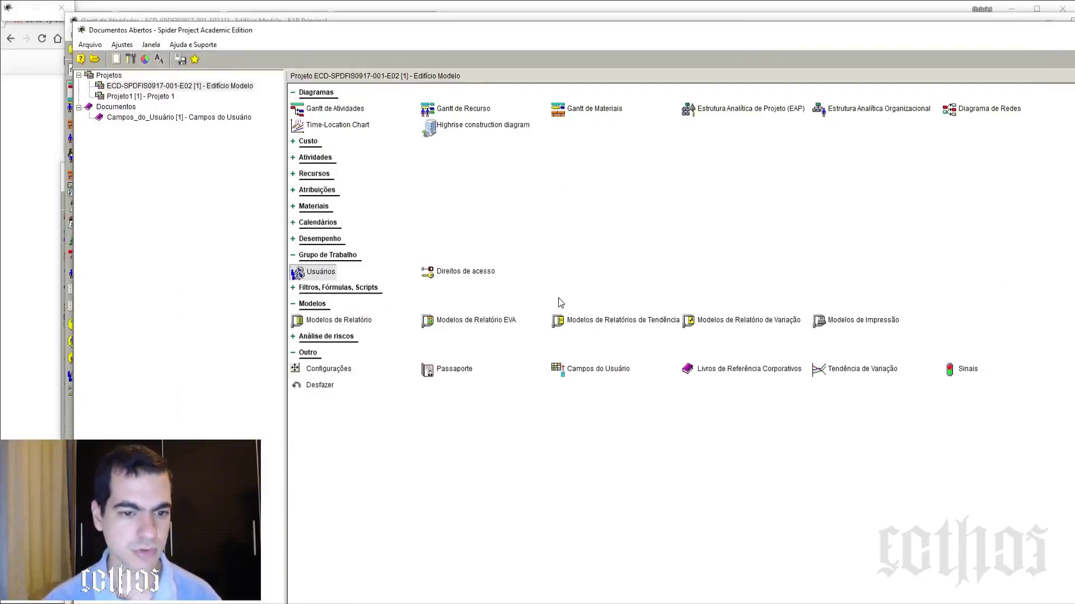
{"action": "left_click", "coordinate": [974, 370]}
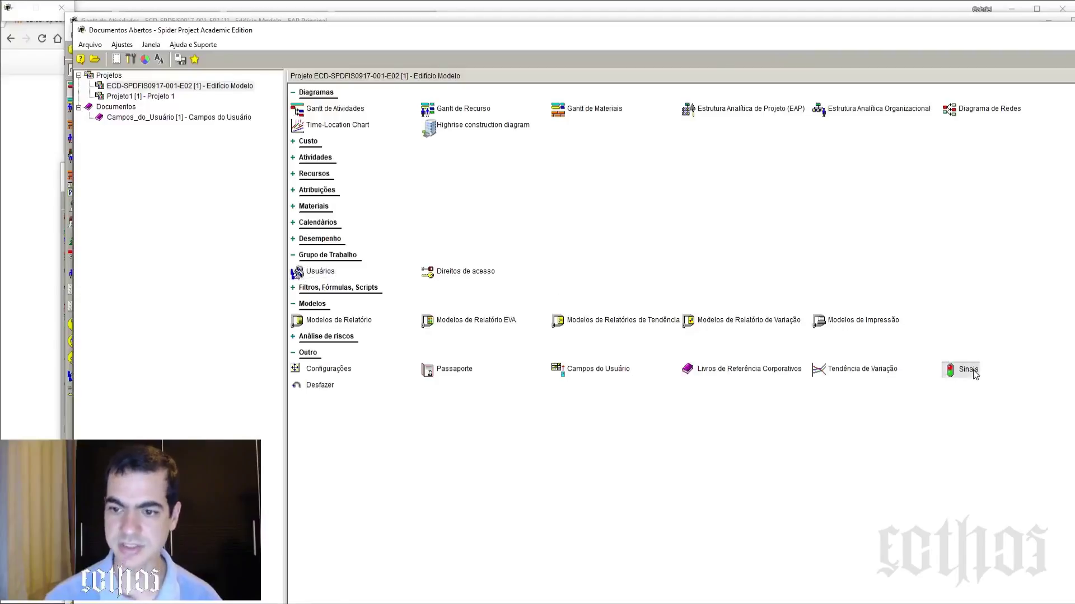
{"action": "double_click", "coordinate": [365, 124]}
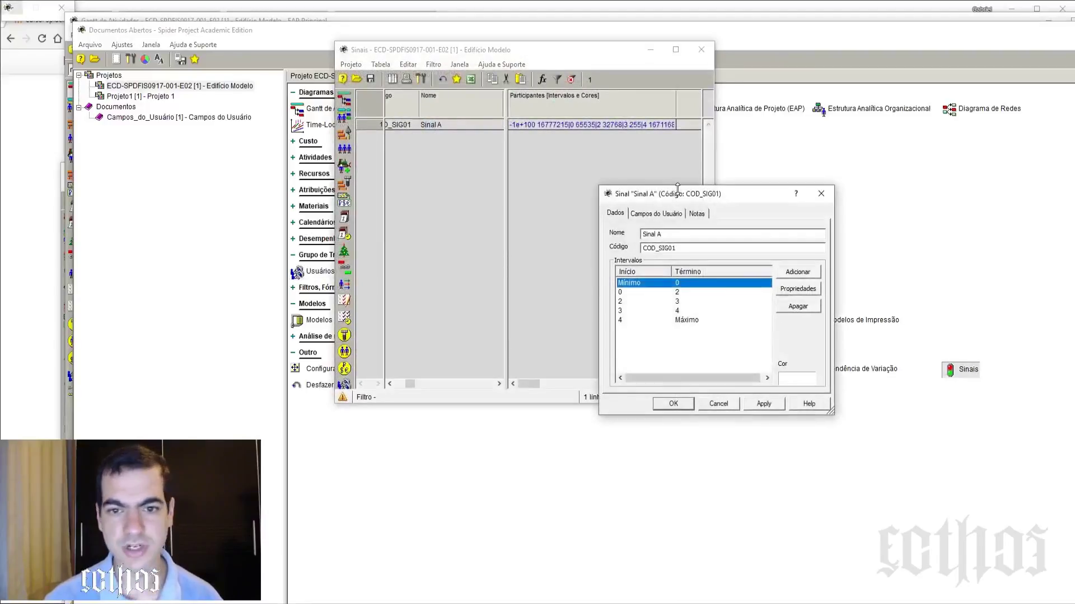
{"action": "left_click_drag", "start_coordinate": [704, 151], "coordinate": [512, 136]}
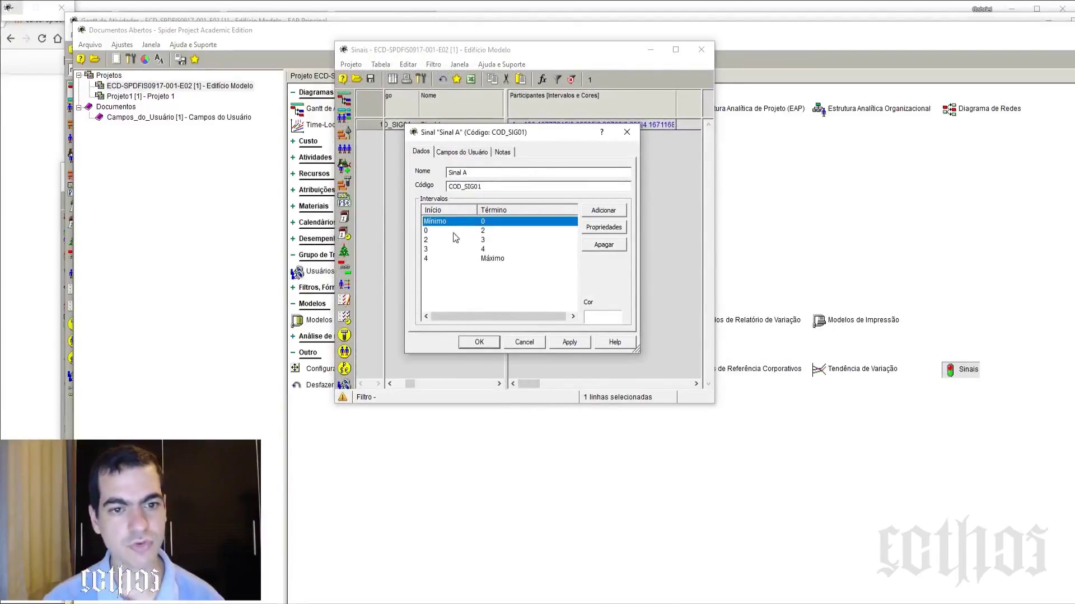
{"action": "left_click", "coordinate": [494, 231]}
{"action": "left_click", "coordinate": [491, 241]}
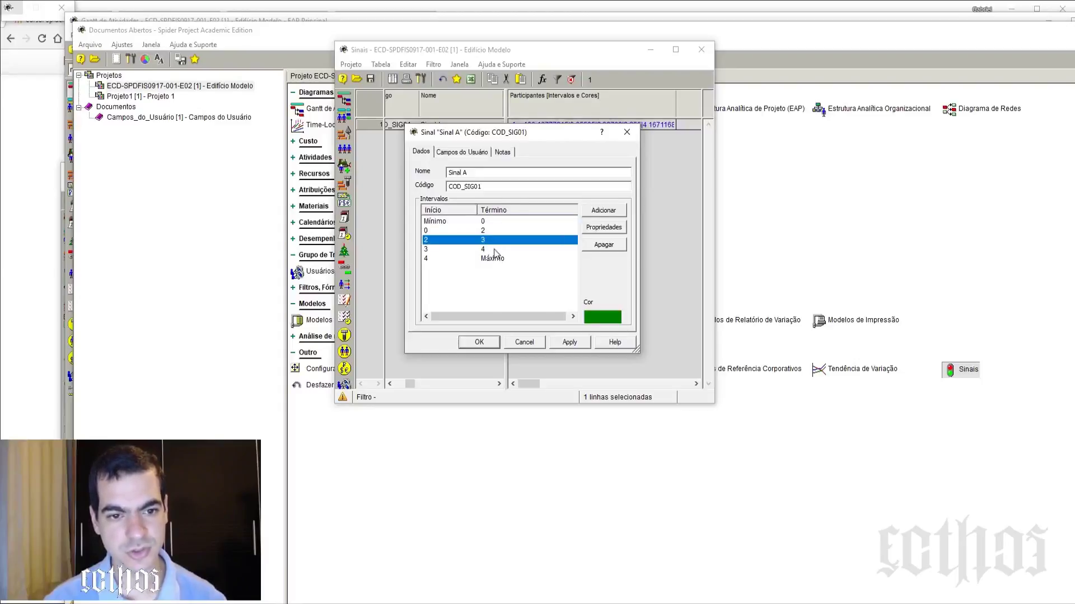
{"action": "left_click", "coordinate": [493, 250]}
{"action": "left_click", "coordinate": [493, 259]}
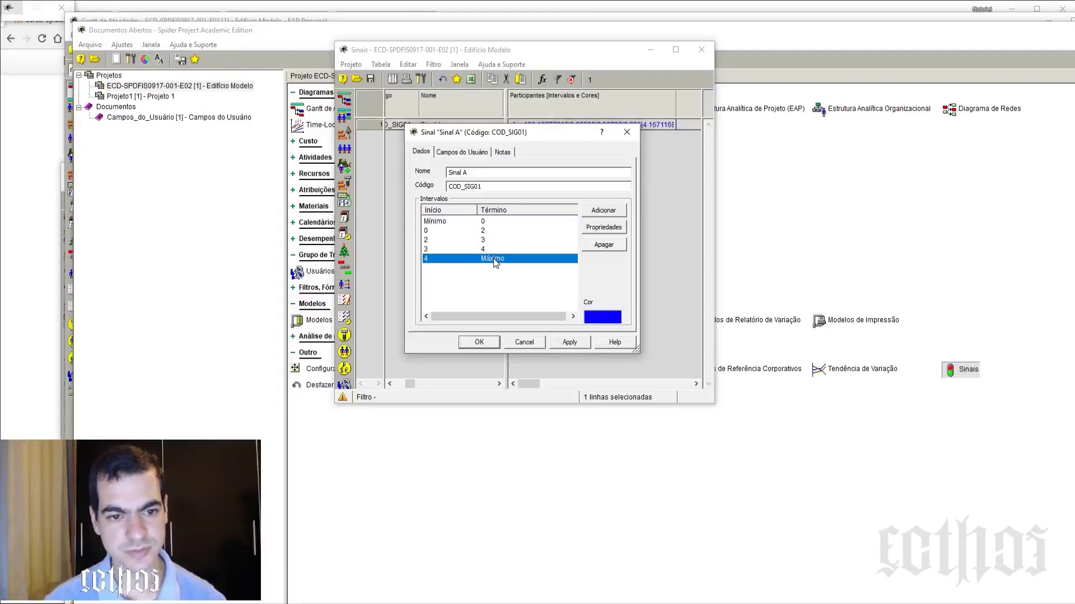
- Inspect Sinal A's association with the Classificação SCIM user field and that field's properties, closing both dialogs without changes
{"action": "left_click", "coordinate": [466, 155]}
{"action": "left_click", "coordinate": [443, 208]}
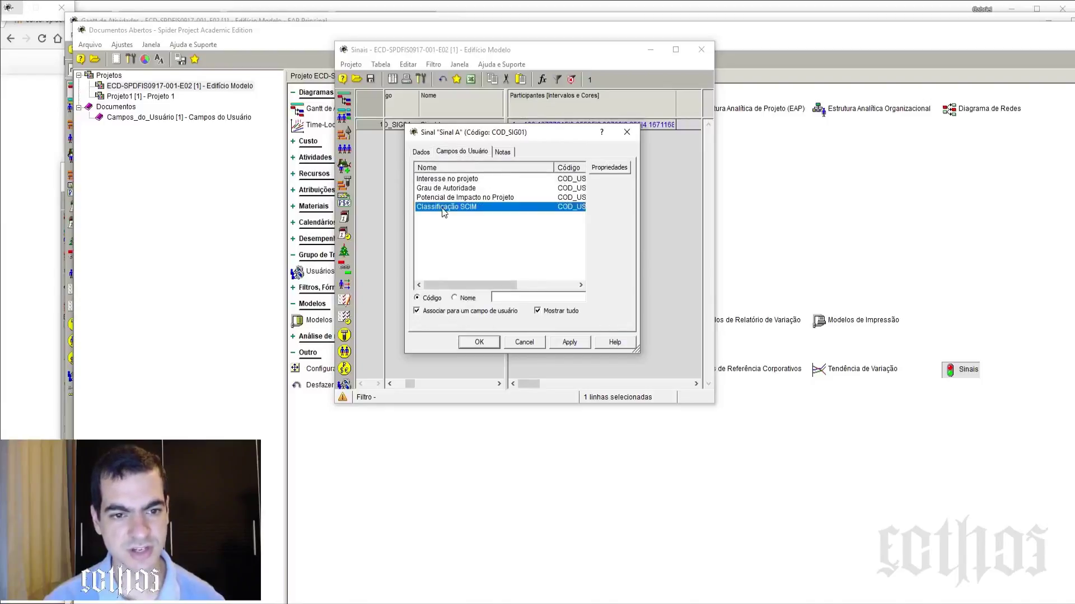
{"action": "left_click", "coordinate": [436, 312]}
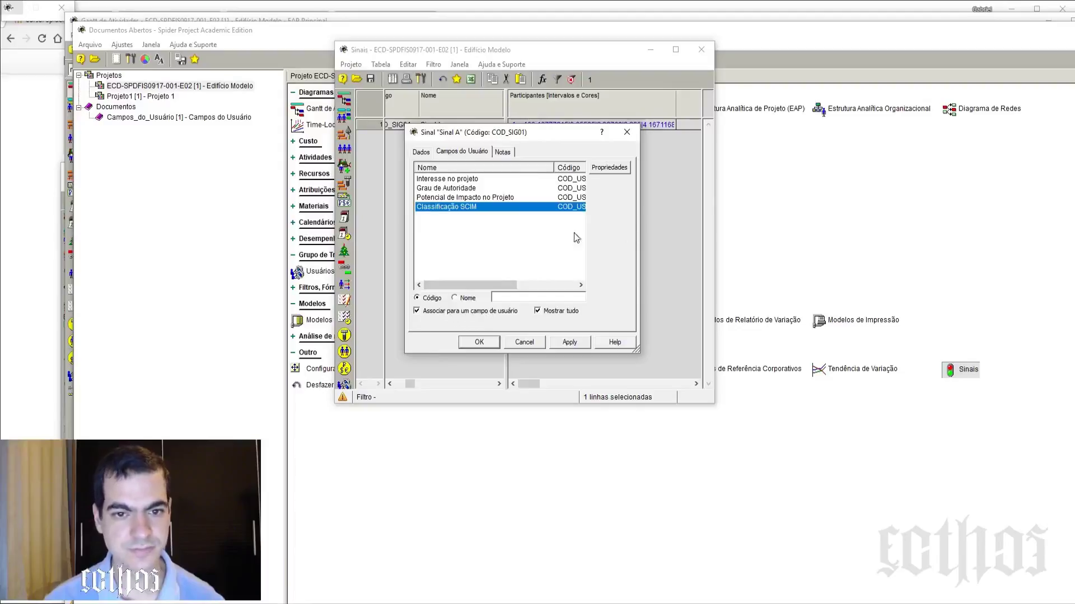
{"action": "left_click", "coordinate": [611, 167]}
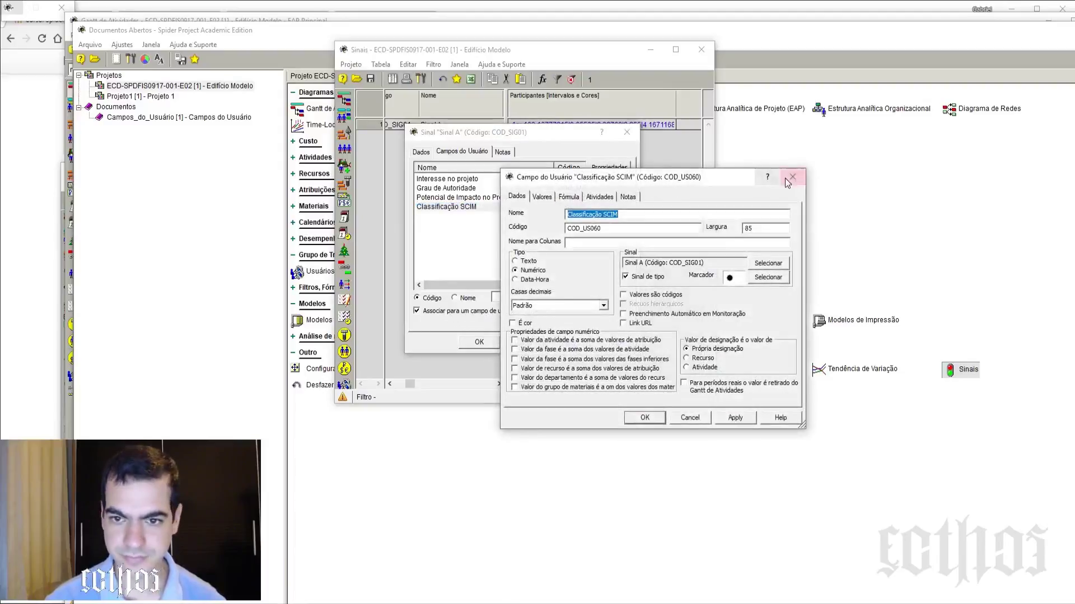
{"action": "left_click", "coordinate": [789, 178]}
{"action": "left_click", "coordinate": [627, 132]}
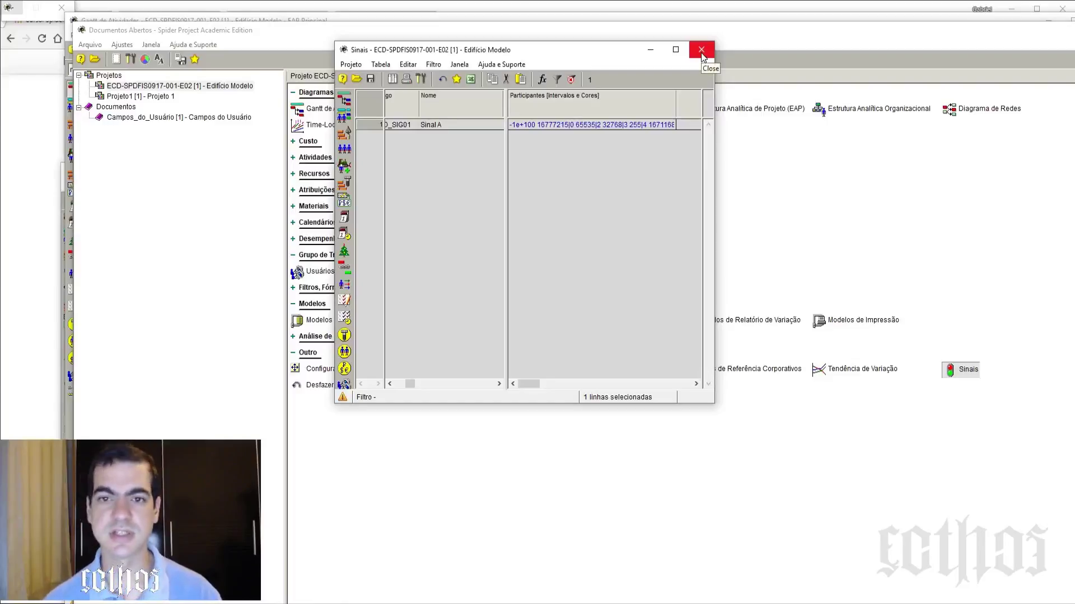
- Reposition the Sinais window and bring the off-screen num_E2 Notepad window fully into view over it
{"action": "left_click_drag", "start_coordinate": [571, 50], "coordinate": [476, 42]}
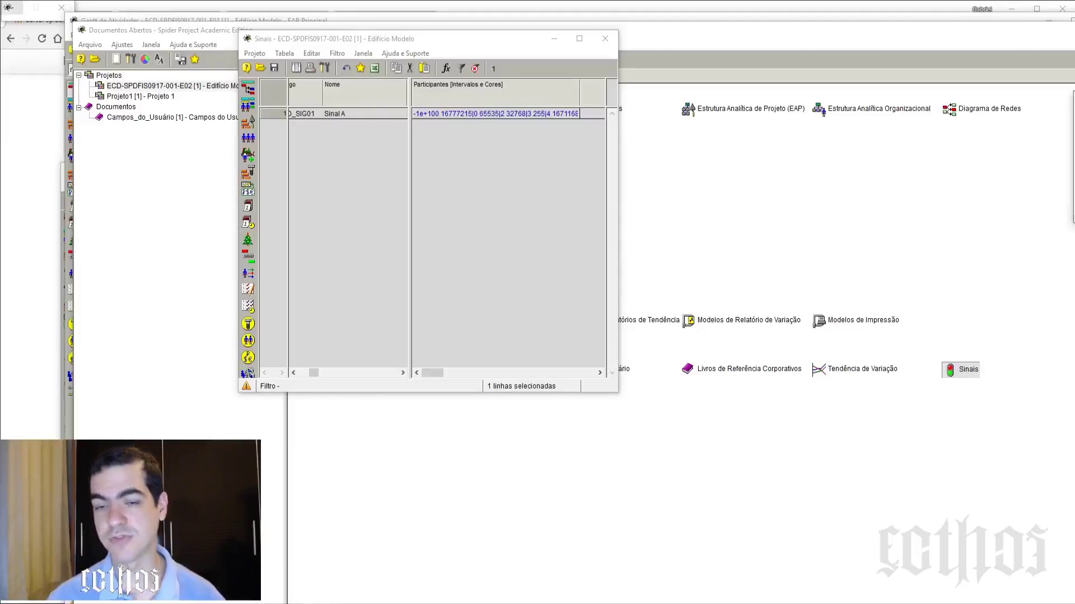
{"action": "left_click_drag", "start_coordinate": [1074, 178], "coordinate": [547, 162]}
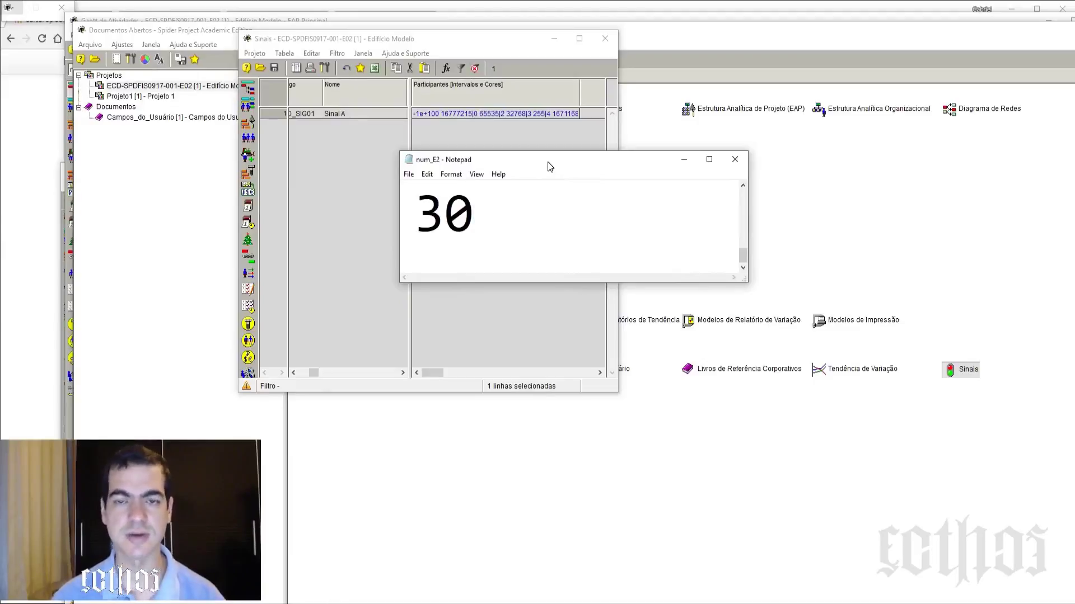